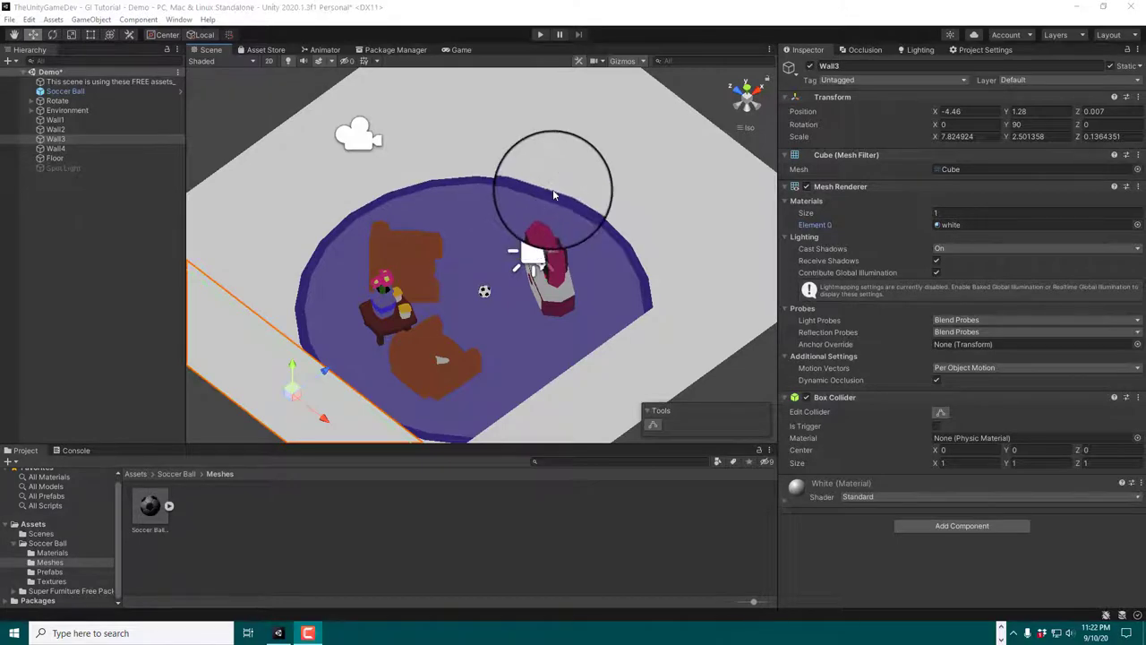
# Open the Lighting window from Window > Rendering > Lighting
pyautogui.click(177, 19)
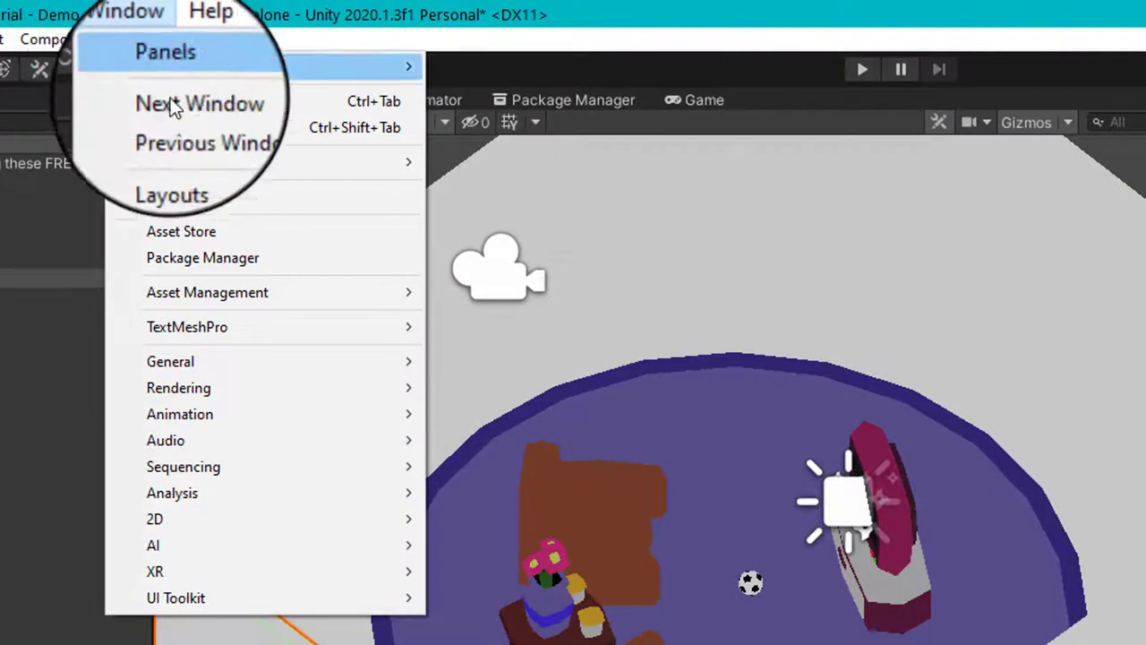
pyautogui.moveTo(304, 391)
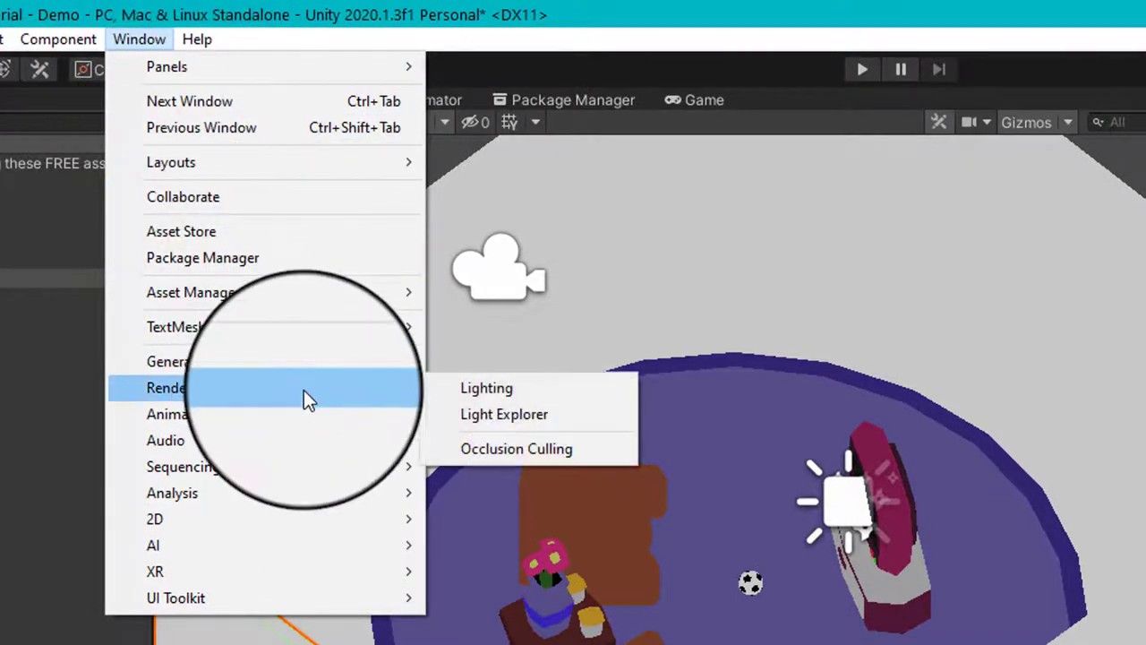
pyautogui.click(523, 389)
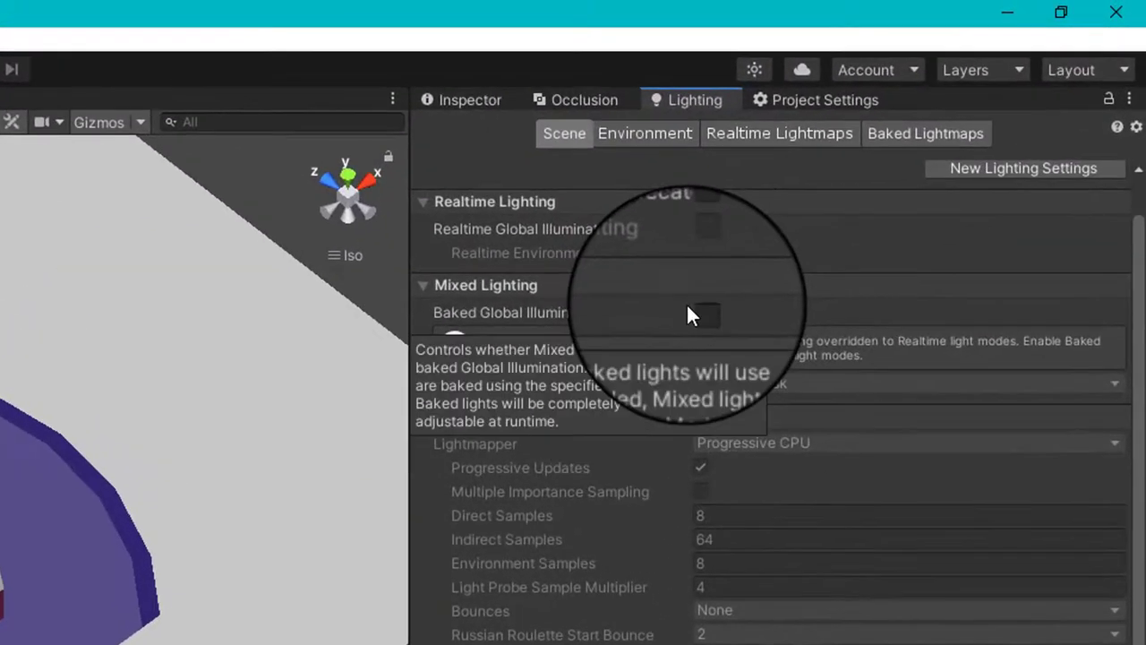
# Show the Lighting window's Environment settings, where the ambient source is a white Color
pyautogui.click(637, 132)
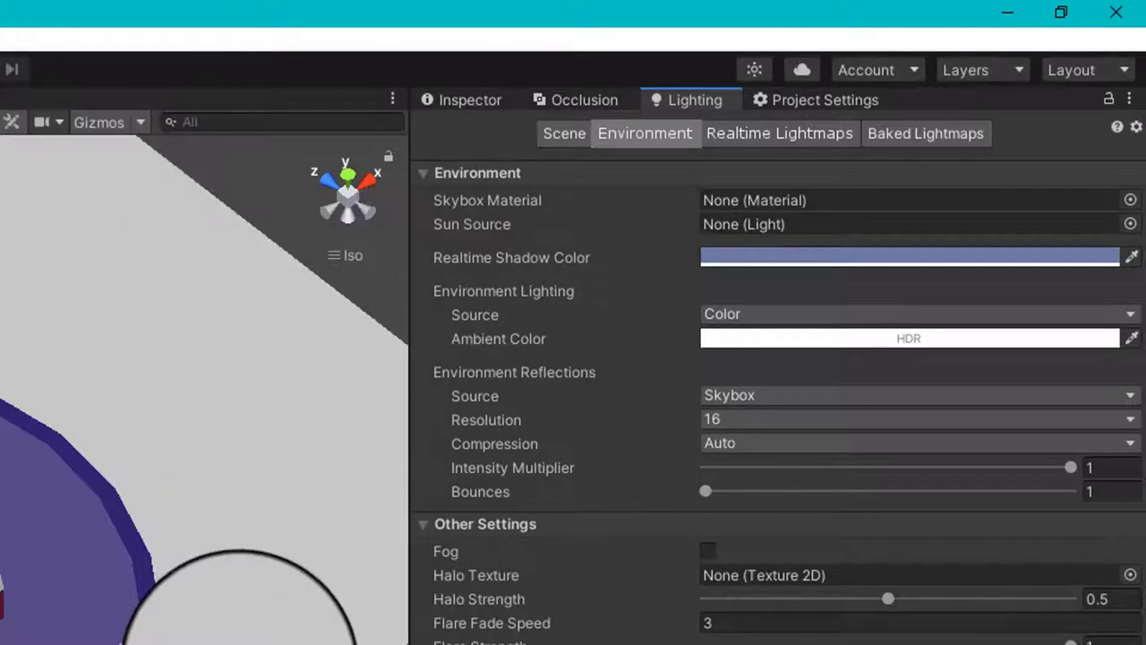
# Set the ambient colour to black (RGB 0,0,0), then deselect the wall
pyautogui.click(767, 340)
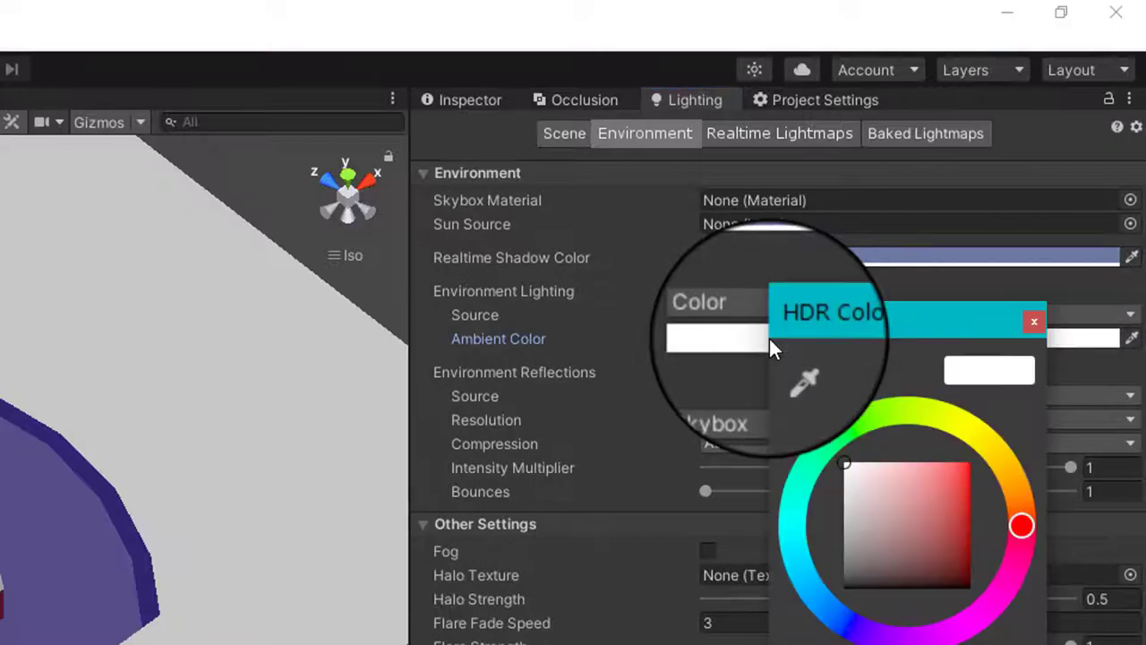
pyautogui.moveTo(913, 554); pyautogui.dragTo(824, 619)
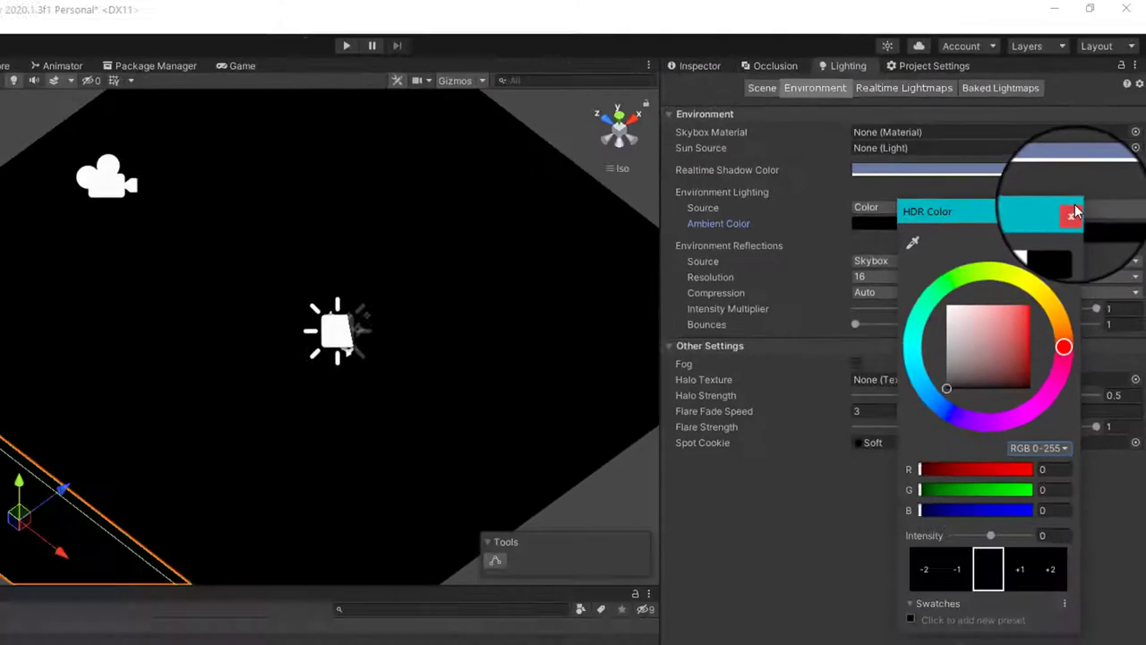
pyautogui.click(1033, 321)
pyautogui.click(697, 88)
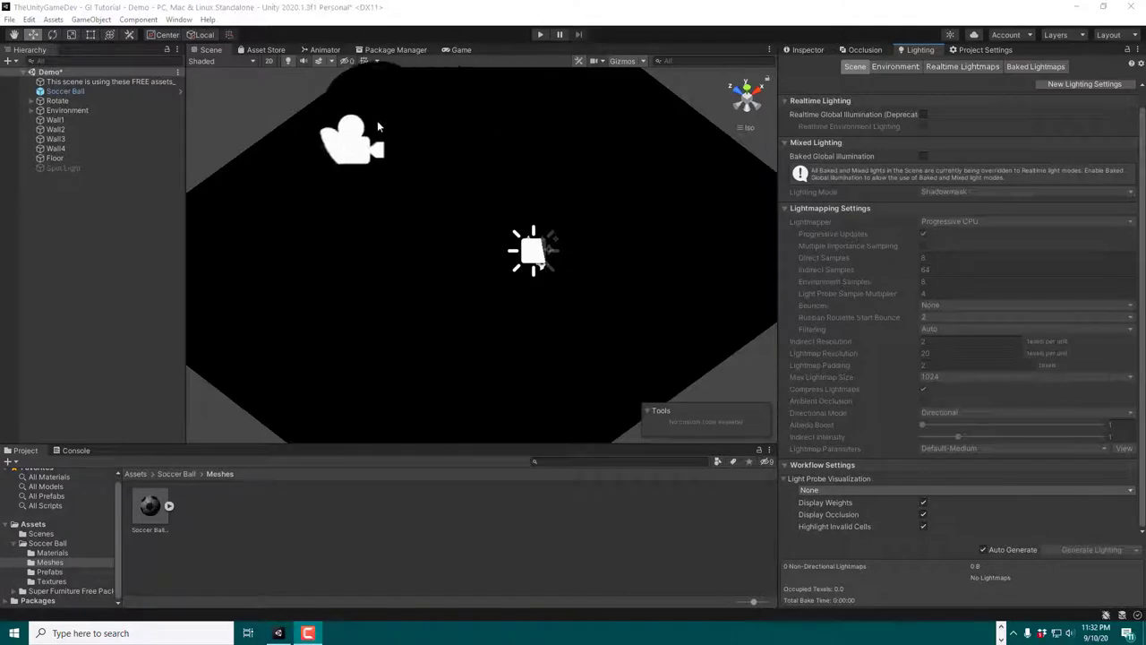
# Compare the Spot Light with the TV's Area Light: baked-only Rectangle, intensity 9
pyautogui.click(29, 110)
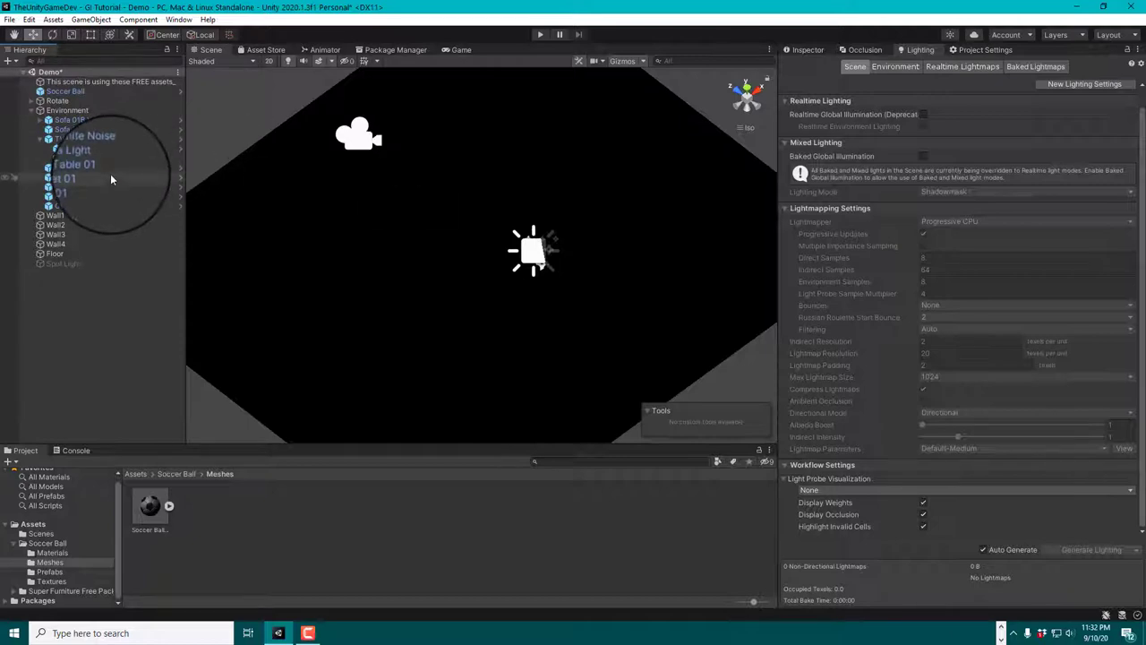
pyautogui.click(89, 157)
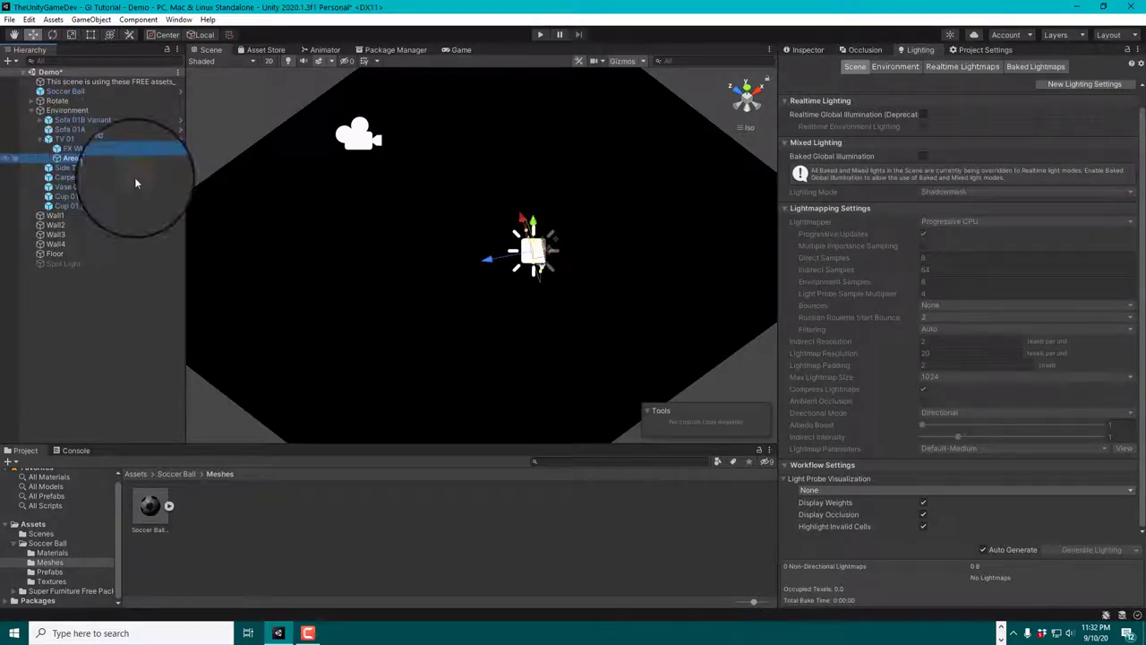
pyautogui.click(807, 51)
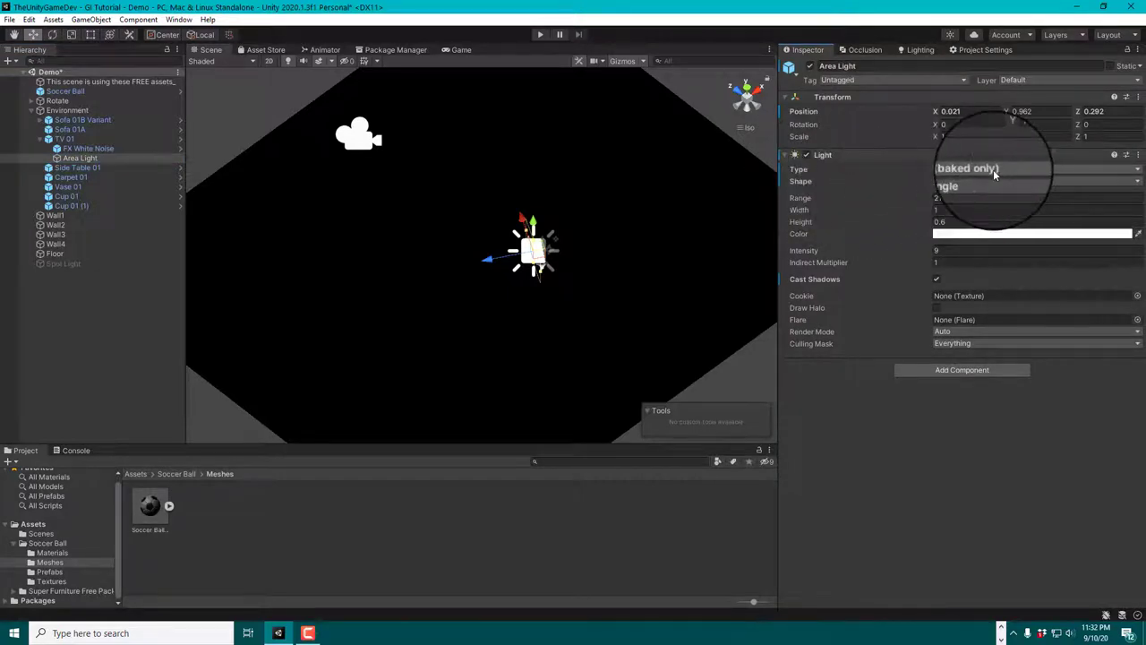
pyautogui.click(61, 263)
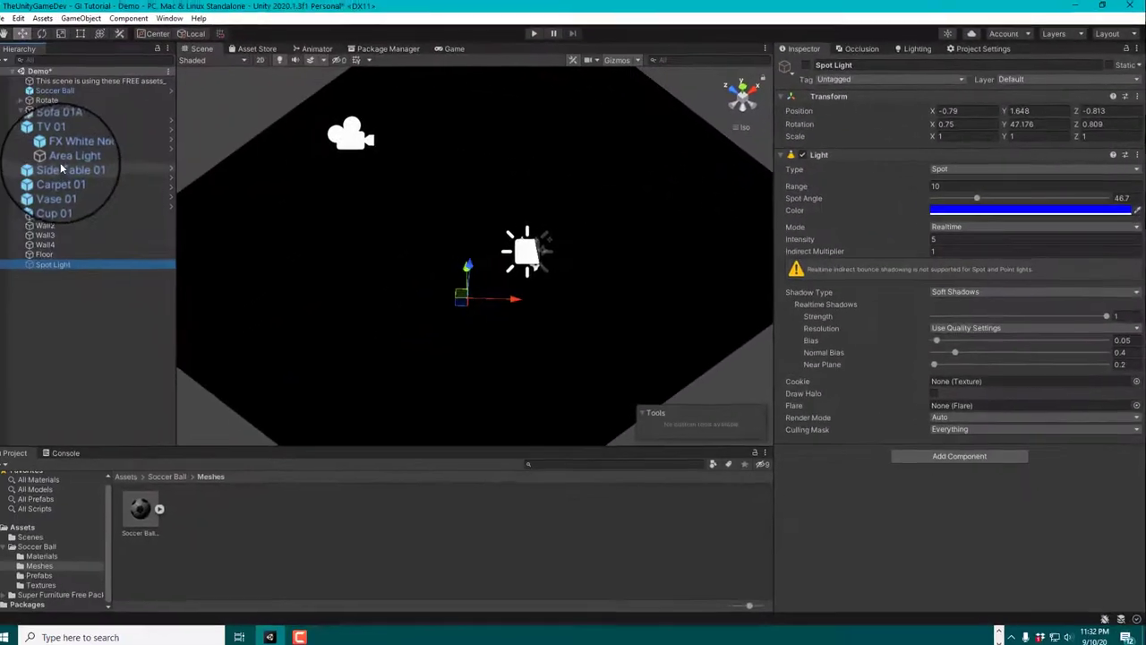
pyautogui.click(98, 158)
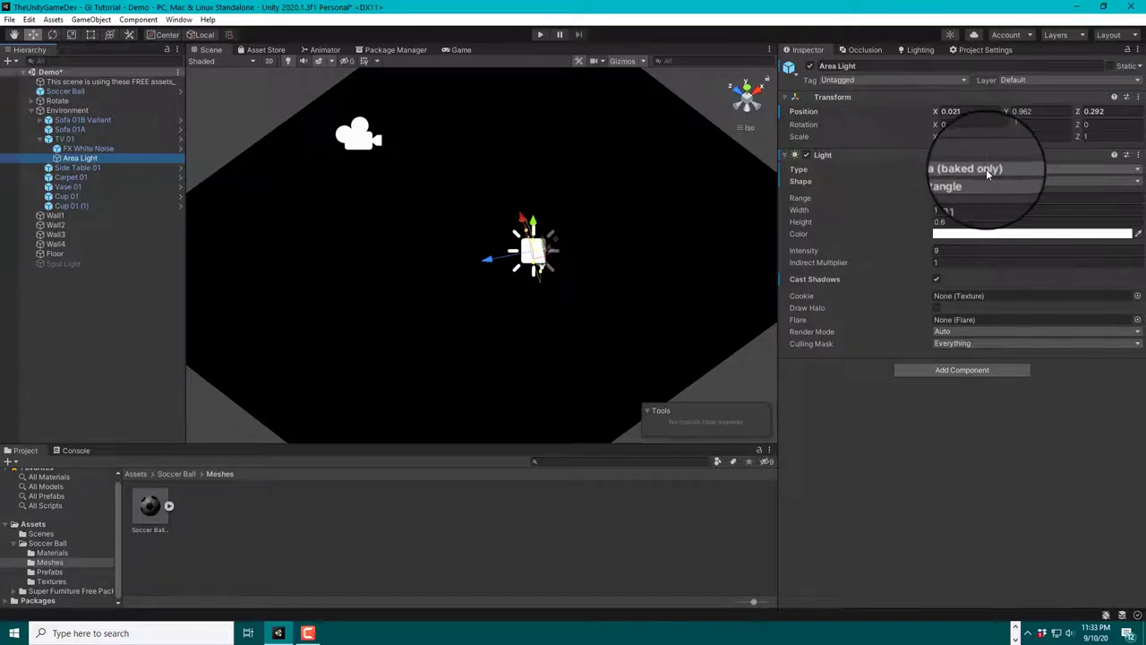
# Enable Baked Global Illumination in Shadowmask mode in the Lighting settings
pyautogui.click(915, 49)
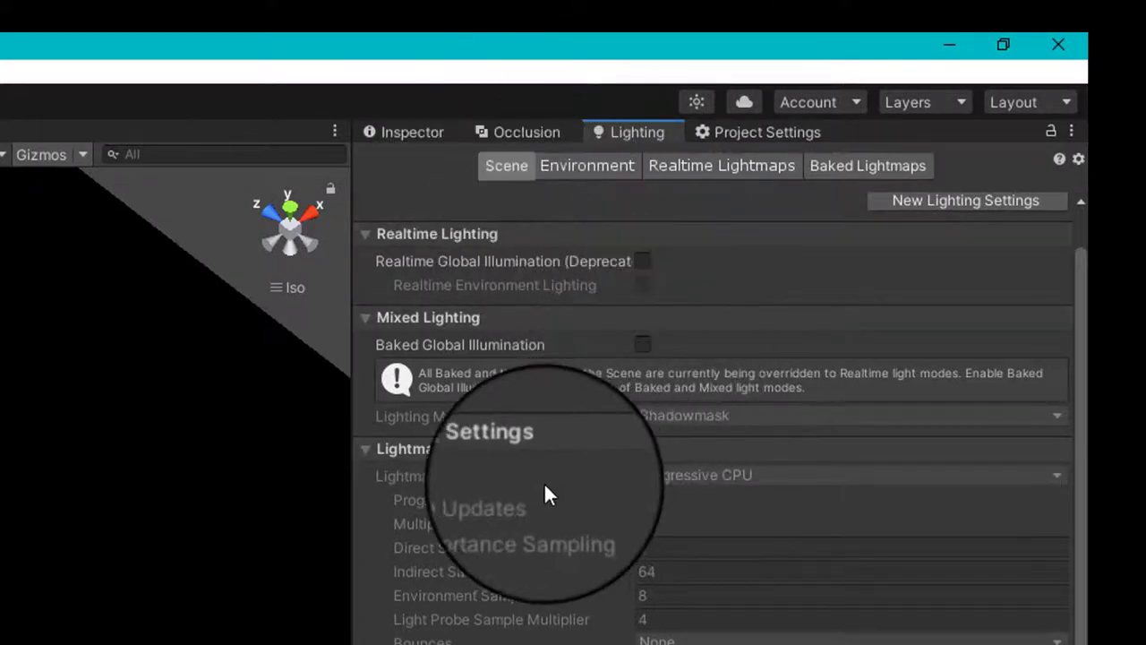
pyautogui.moveTo(395, 350)
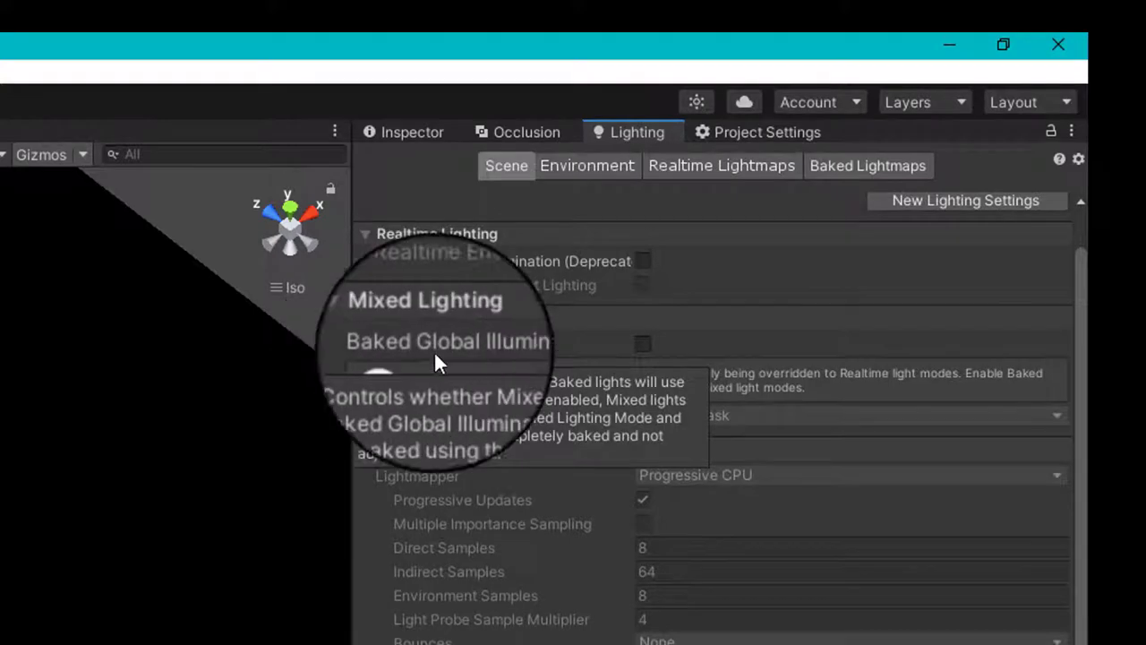
pyautogui.click(644, 345)
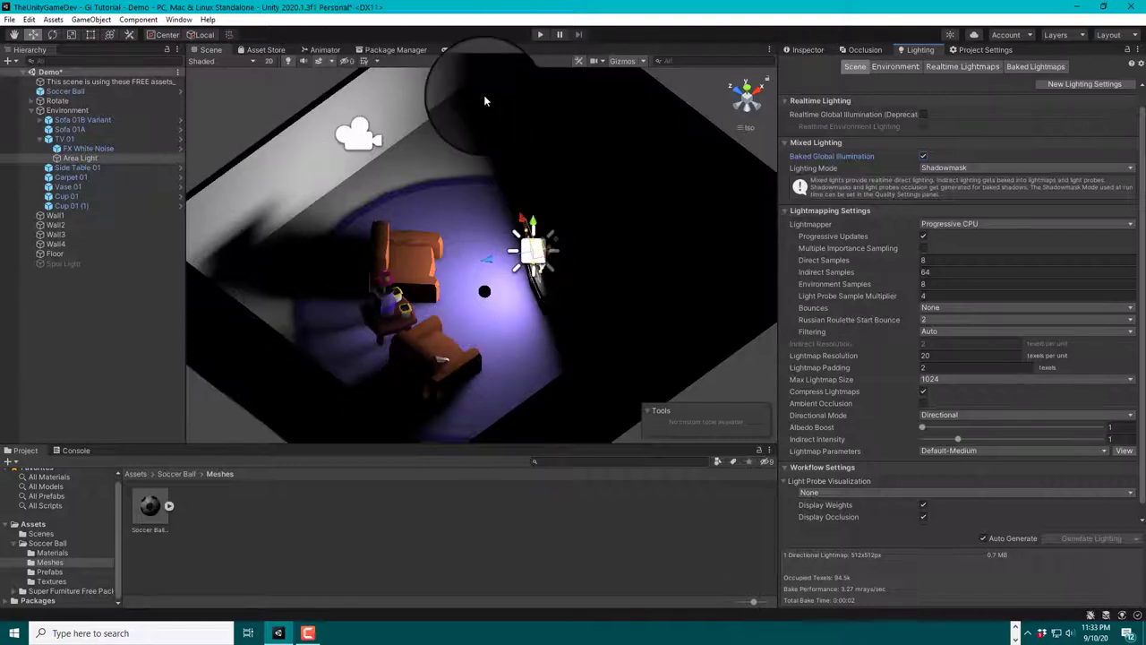
# Nudge the area light and shift Sofa 01A slightly to the right
pyautogui.moveTo(506, 251); pyautogui.dragTo(527, 263)
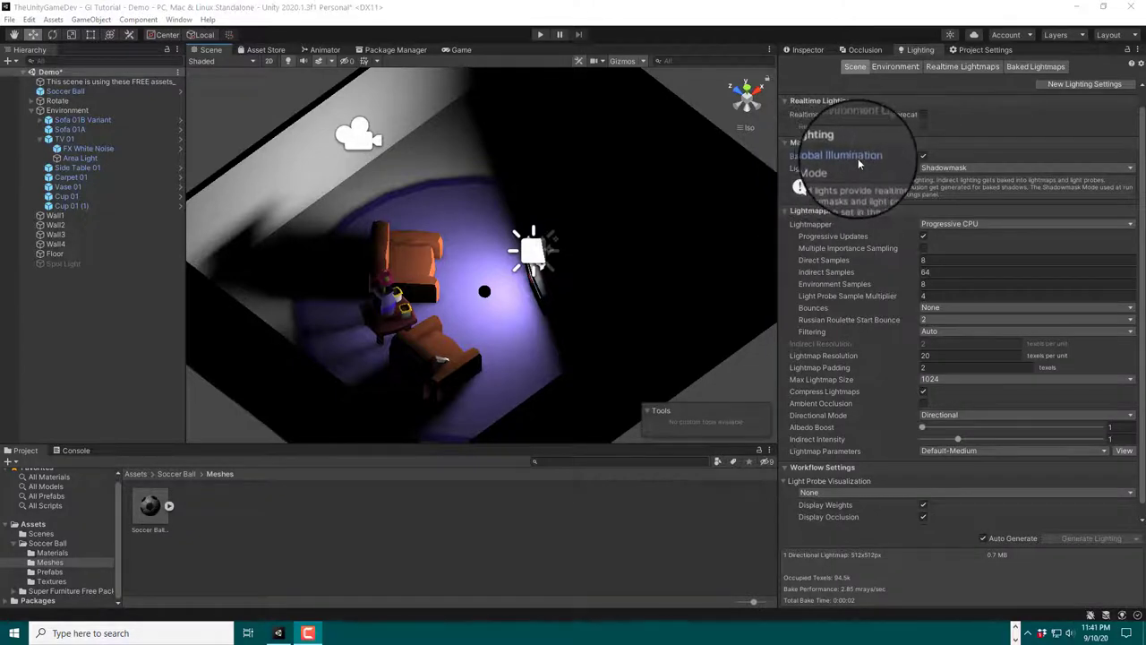
pyautogui.moveTo(858, 158)
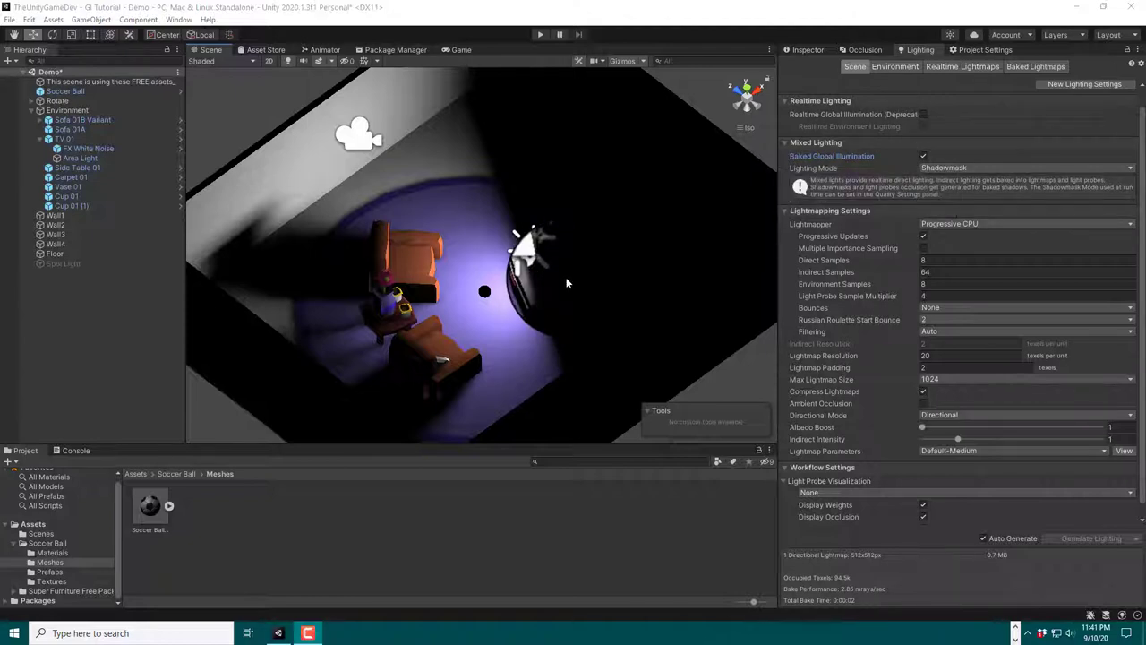
pyautogui.click(412, 261)
pyautogui.moveTo(452, 260); pyautogui.dragTo(481, 254)
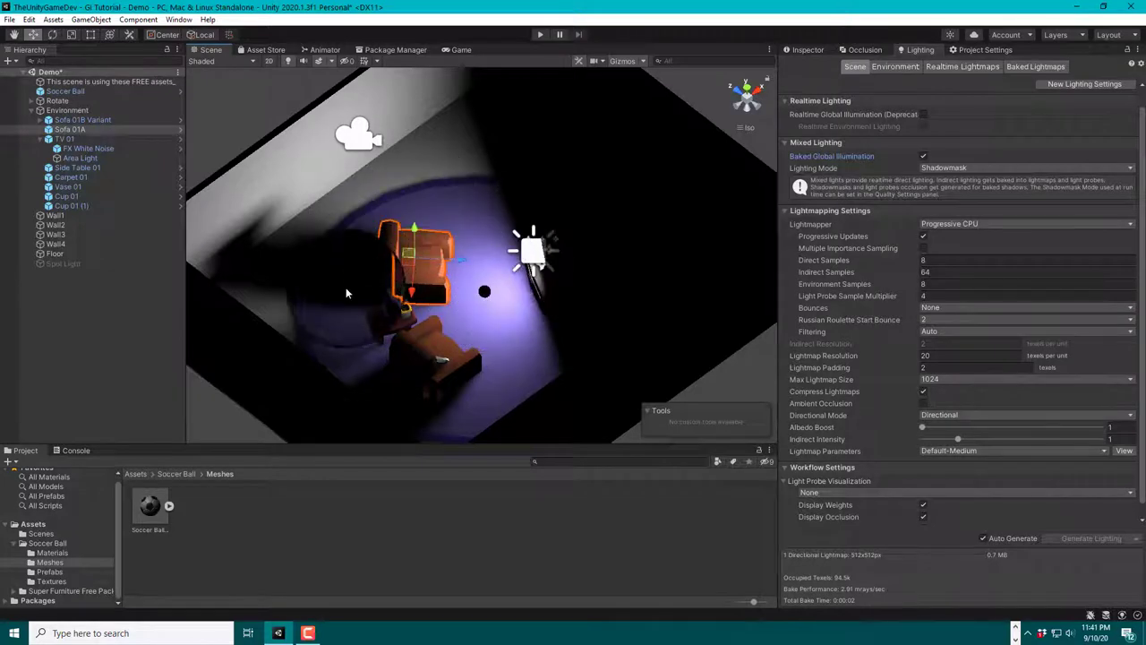
# Shift the lower sofa, Sofa 01B Variant, slightly to the right
pyautogui.moveTo(499, 326); pyautogui.dragTo(467, 265)
pyautogui.click(451, 346)
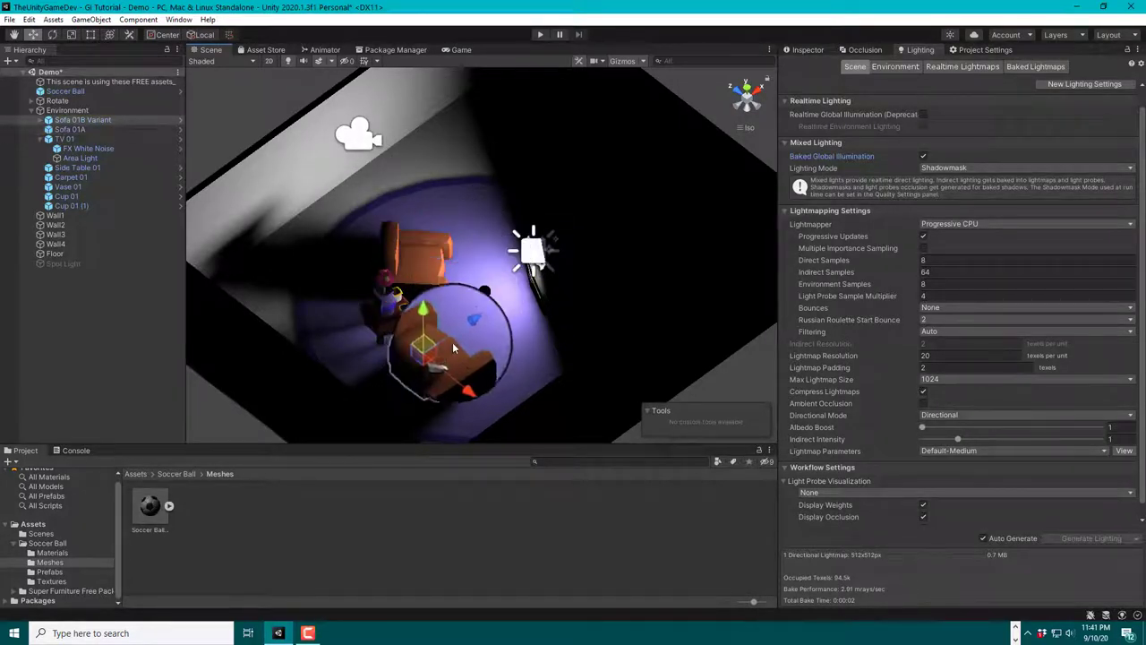
pyautogui.moveTo(465, 328); pyautogui.dragTo(474, 328)
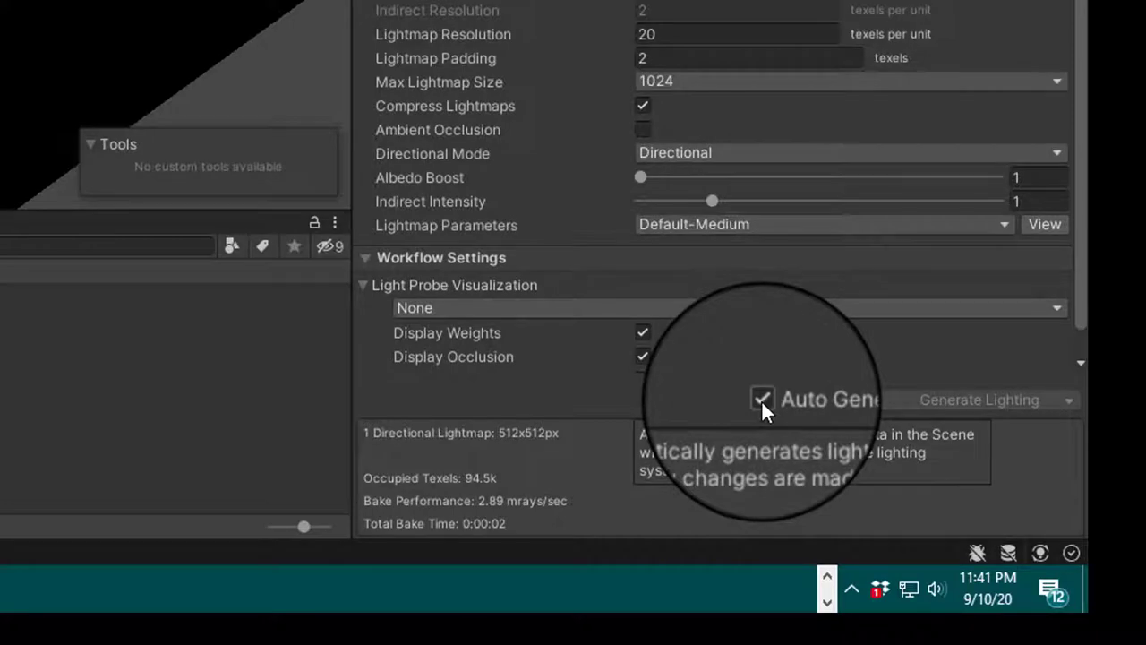
# With Auto Generate off, reposition the lower sofa, bake manually, then re-enable Auto Generate
pyautogui.click(761, 400)
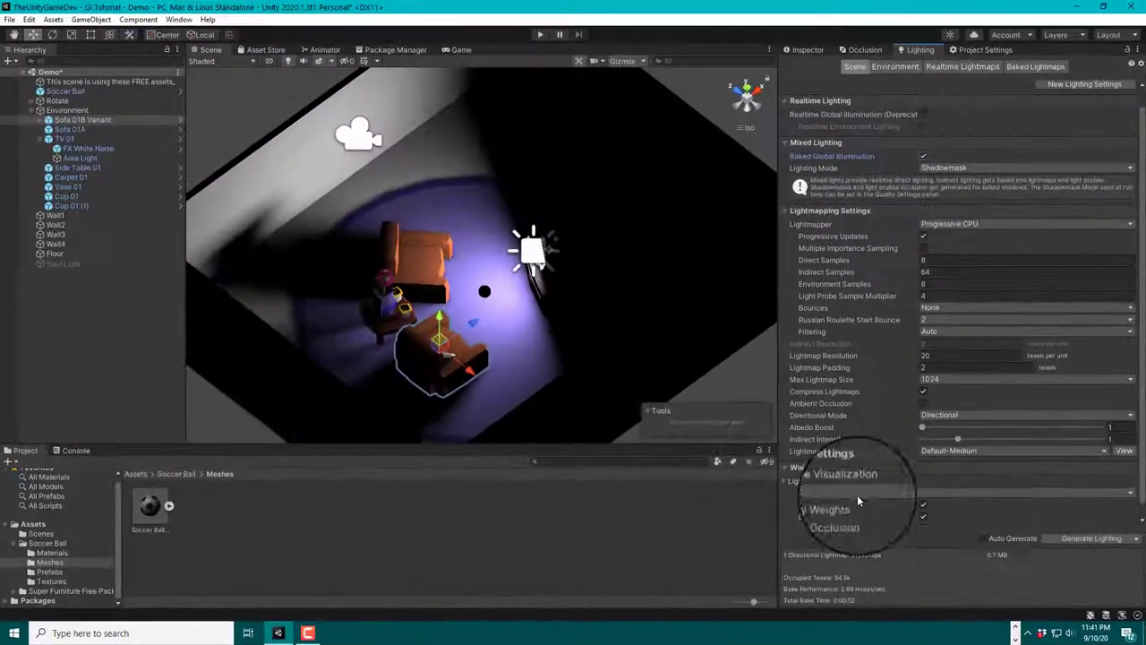
pyautogui.moveTo(443, 354)
pyautogui.mouseDown()
pyautogui.moveTo(473, 332)
pyautogui.moveTo(460, 320)
pyautogui.moveTo(435, 371)
pyautogui.moveTo(429, 362)
pyautogui.mouseUp()
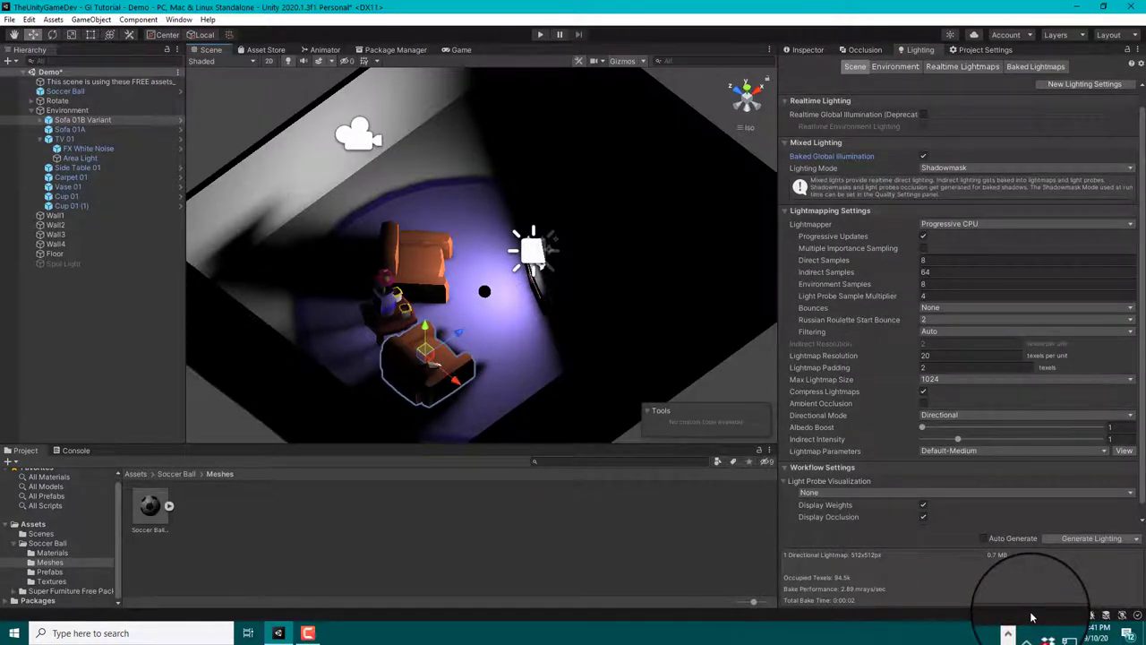
pyautogui.moveTo(484, 366); pyautogui.dragTo(483, 327)
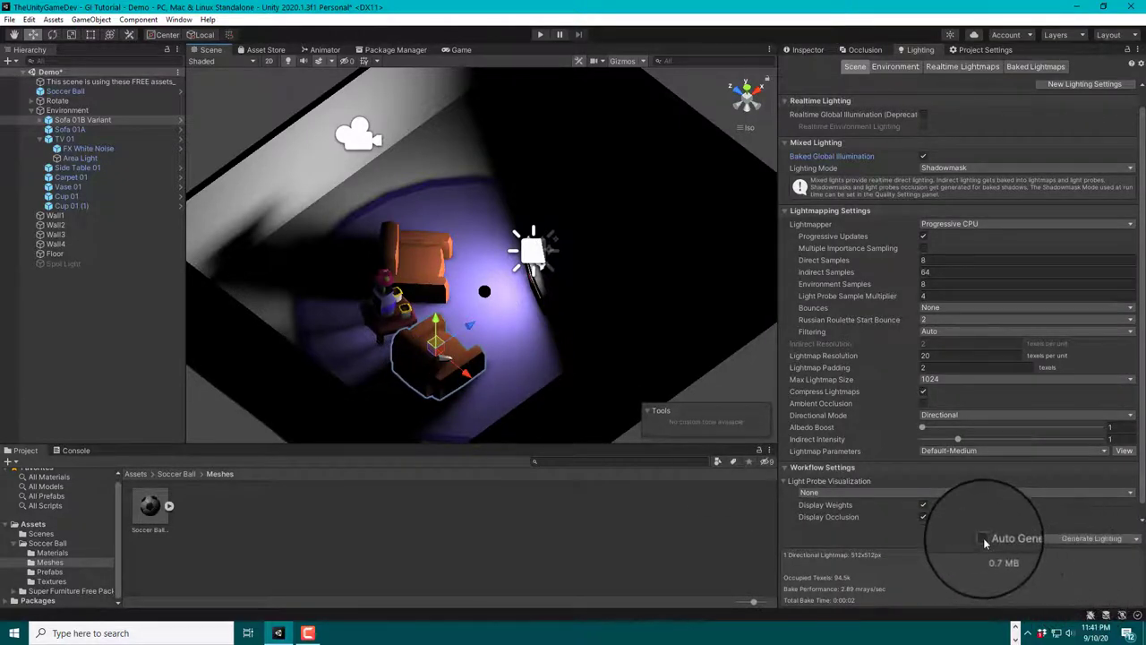
pyautogui.click(1062, 538)
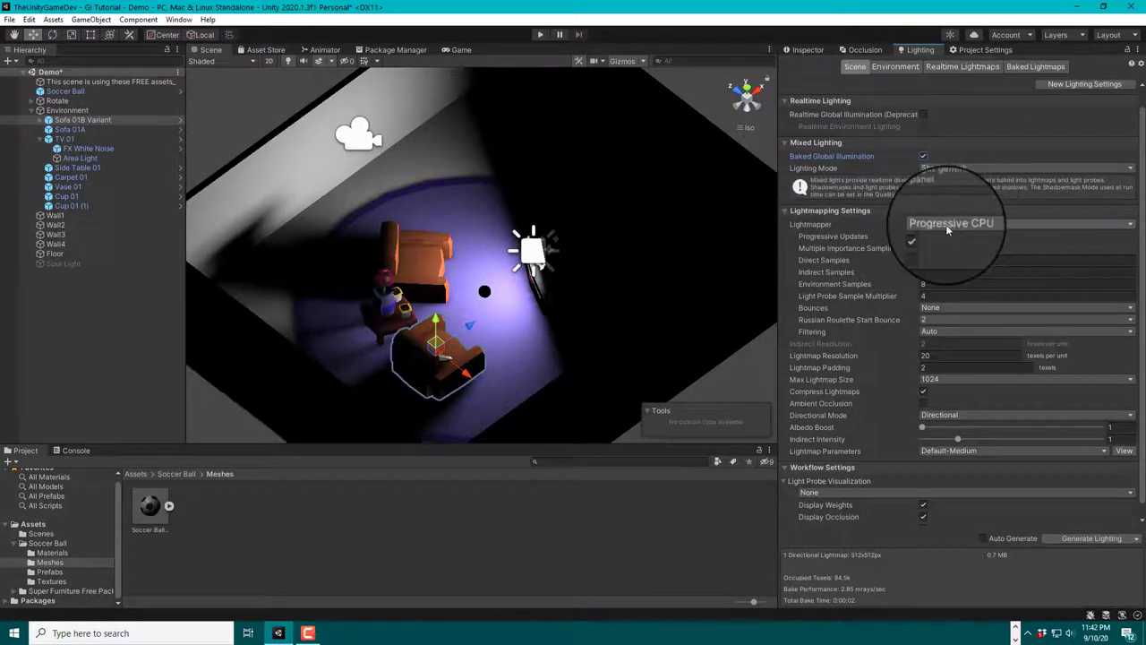
pyautogui.click(982, 539)
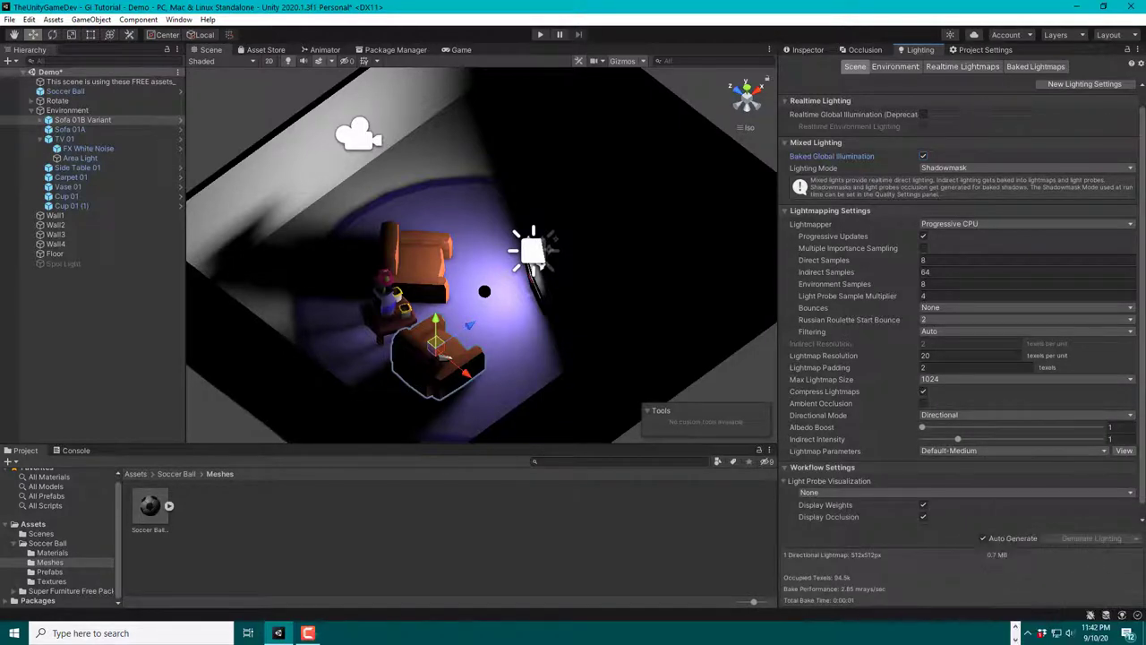
# Zoom in and select Sofa 01A to view its Static and lightmap settings
pyautogui.click(431, 376)
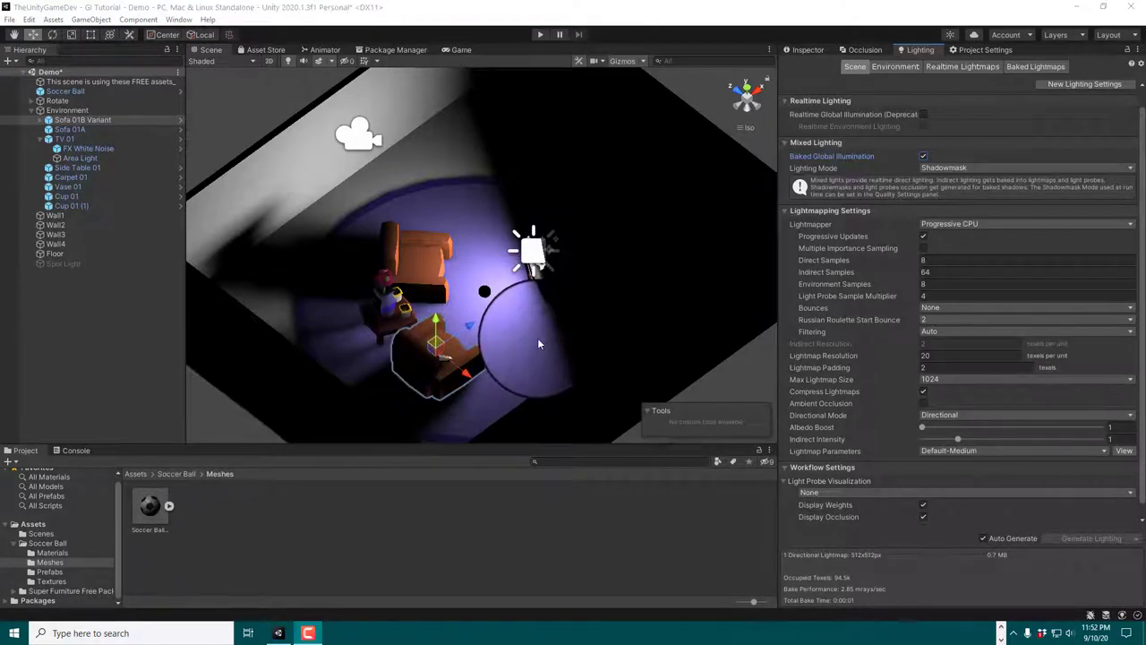
pyautogui.scroll(3, 505, 305)
pyautogui.scroll(2, 502, 311)
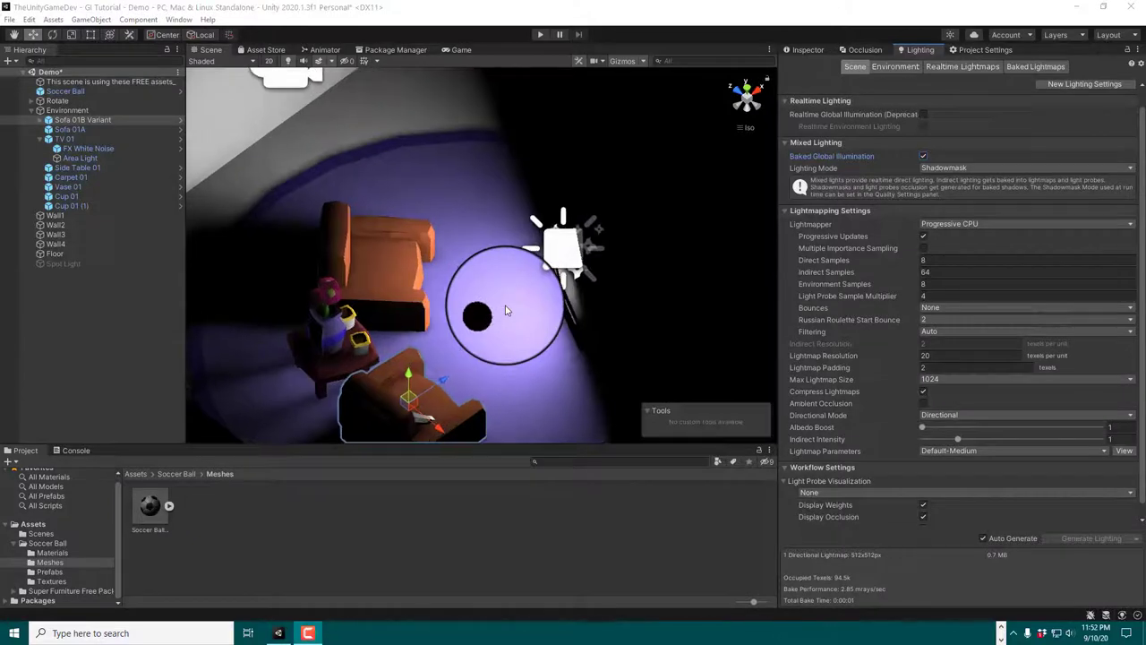
pyautogui.click(383, 260)
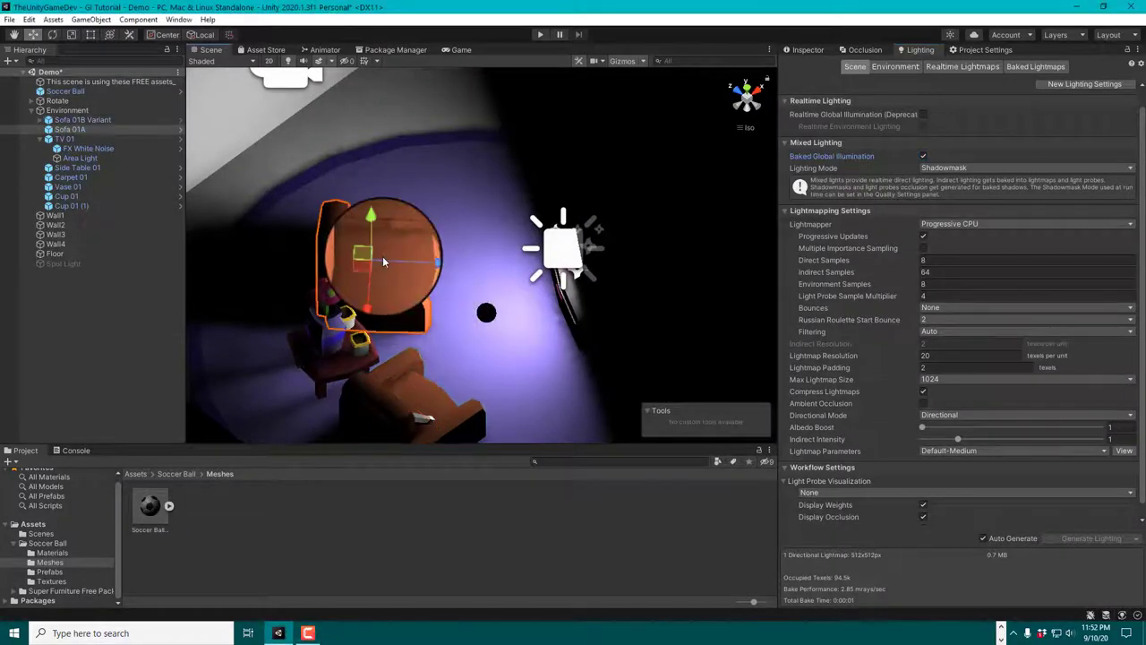
pyautogui.click(805, 49)
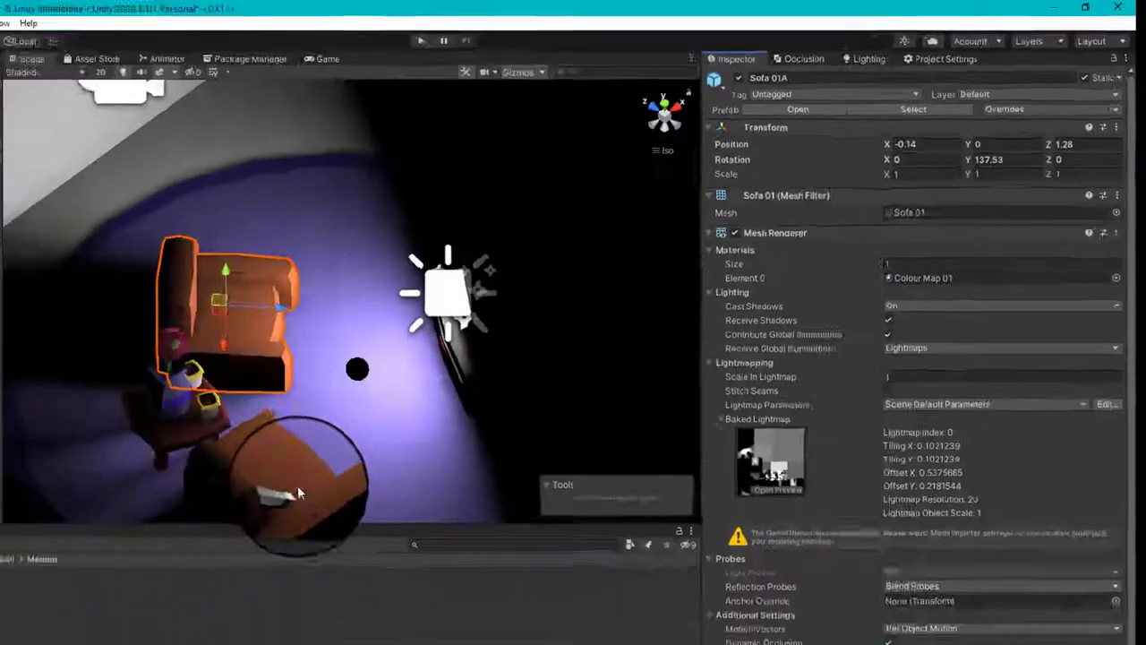
# Check the Static settings of Sofa 01B Variant, Vase 01 and the Floor in turn
pyautogui.click(435, 407)
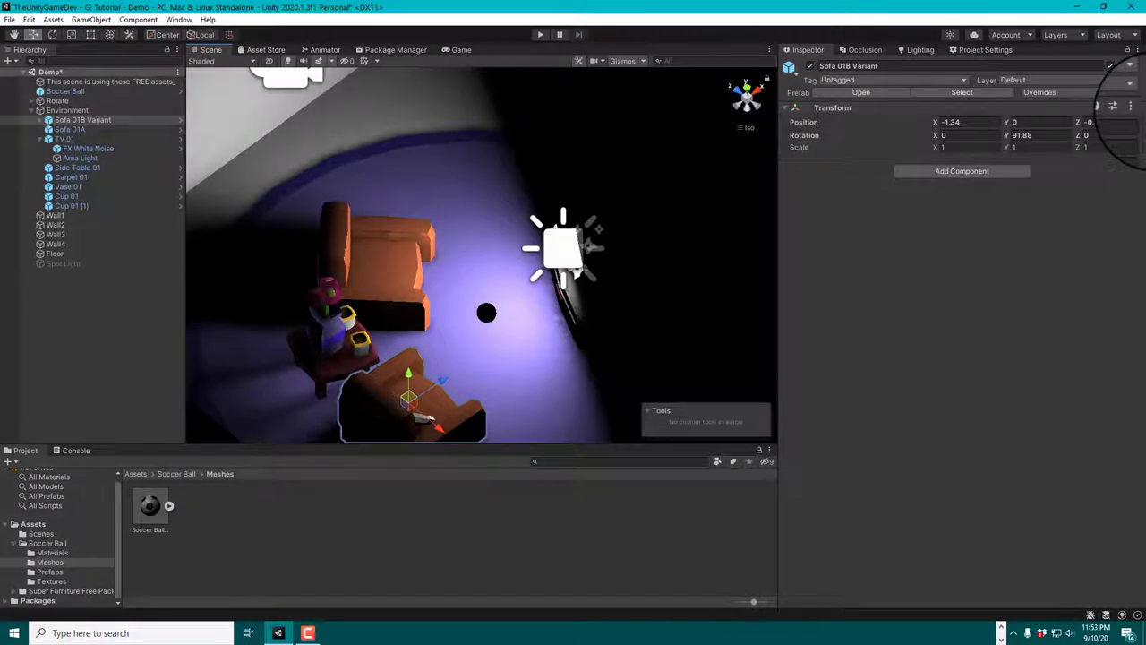
pyautogui.click(330, 333)
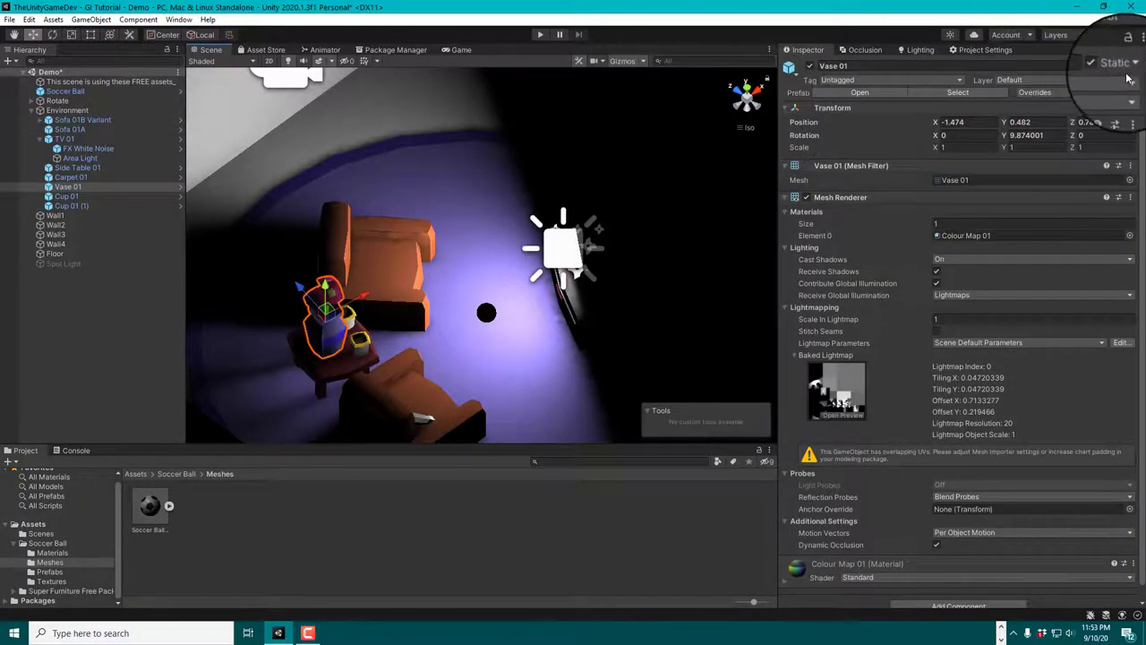
pyautogui.click(418, 187)
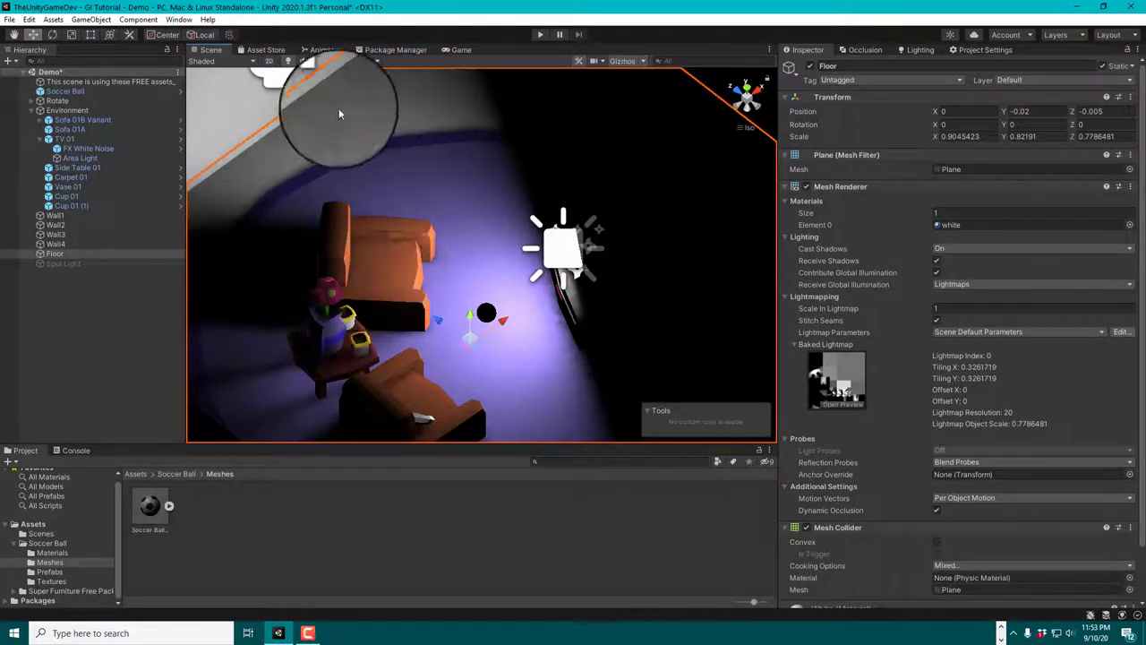
# Check Wall1, then mark the Soccer Ball Static so it contributes to global illumination
pyautogui.click(217, 107)
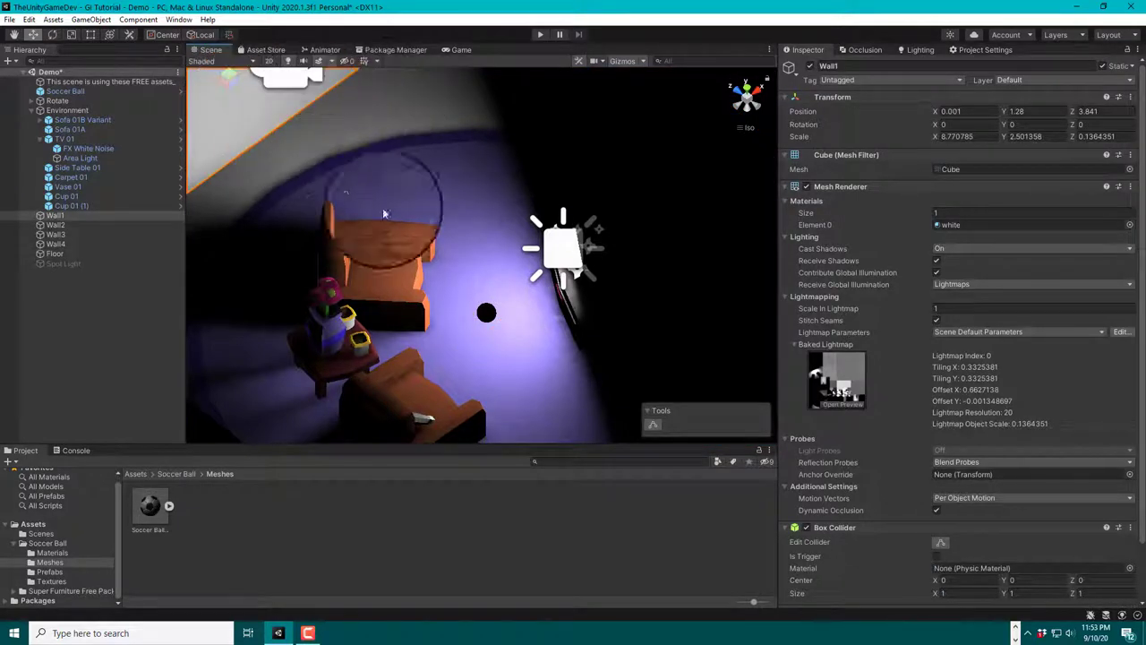
pyautogui.click(486, 313)
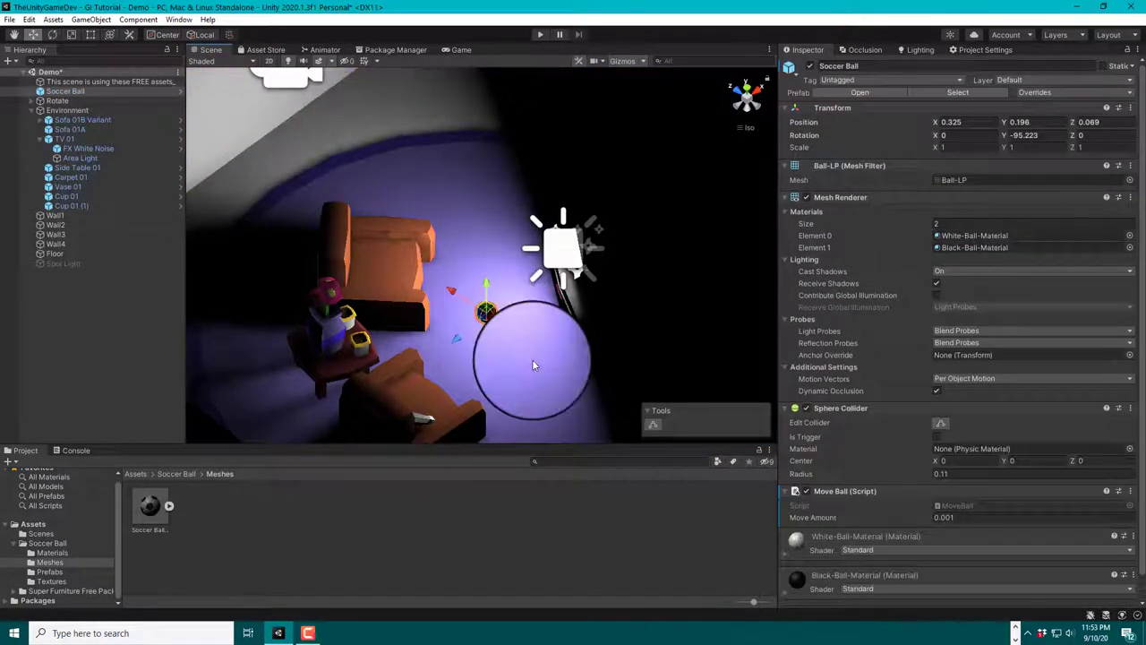
pyautogui.scroll(4, 532, 364)
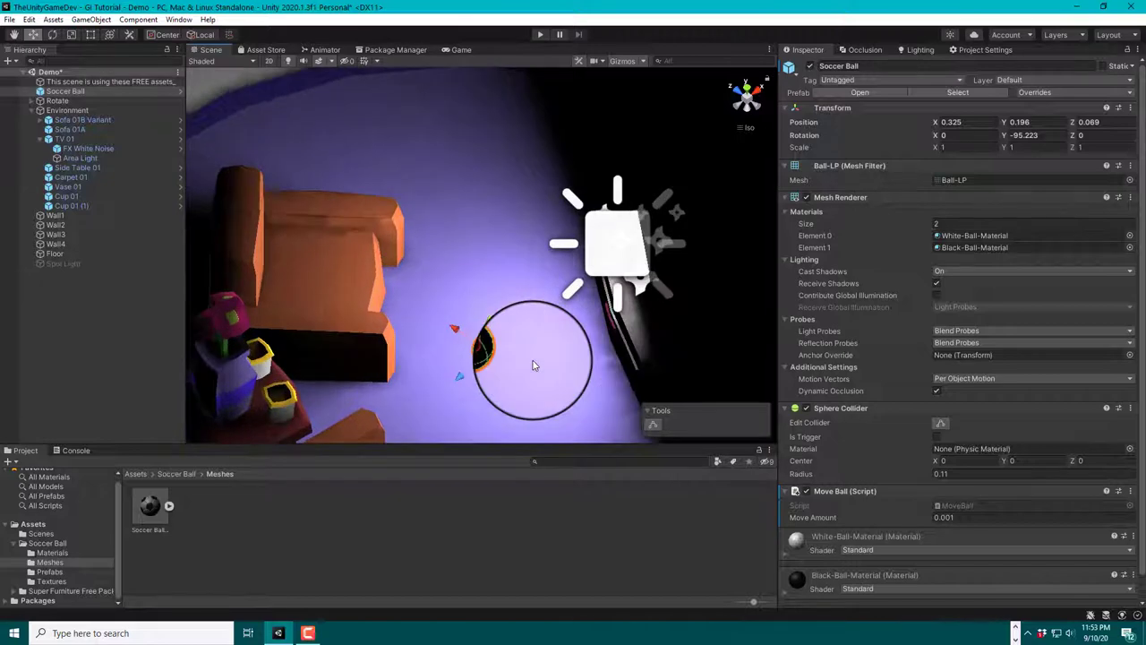
pyautogui.moveTo(532, 364); pyautogui.dragTo(501, 261, button='middle')
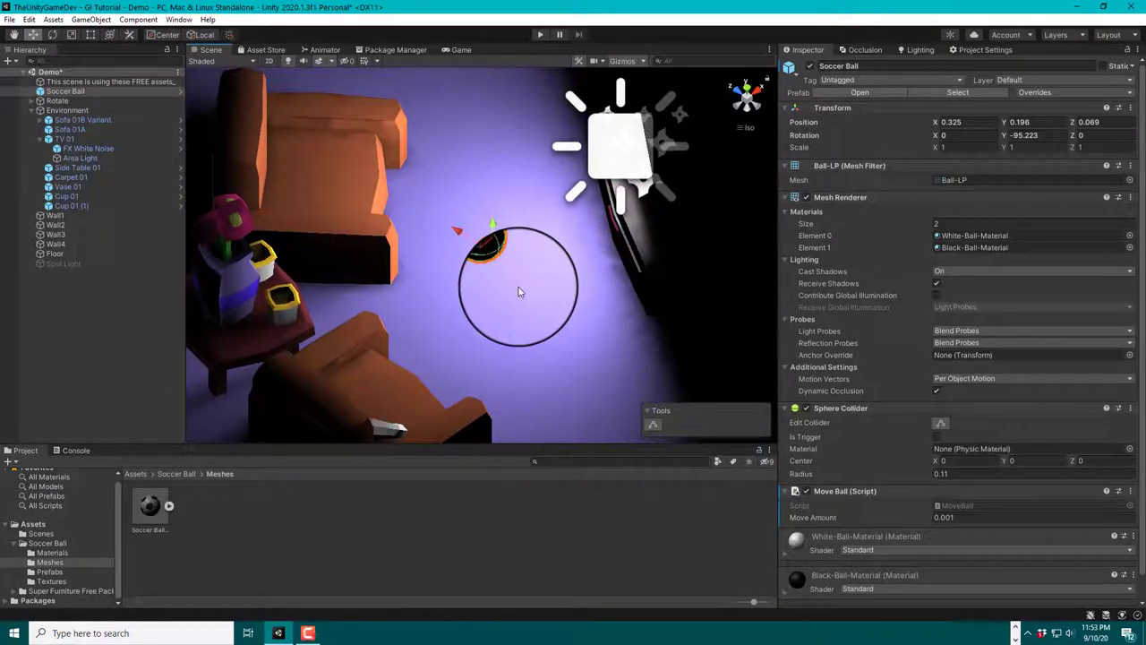
pyautogui.click(501, 261)
pyautogui.click(502, 260)
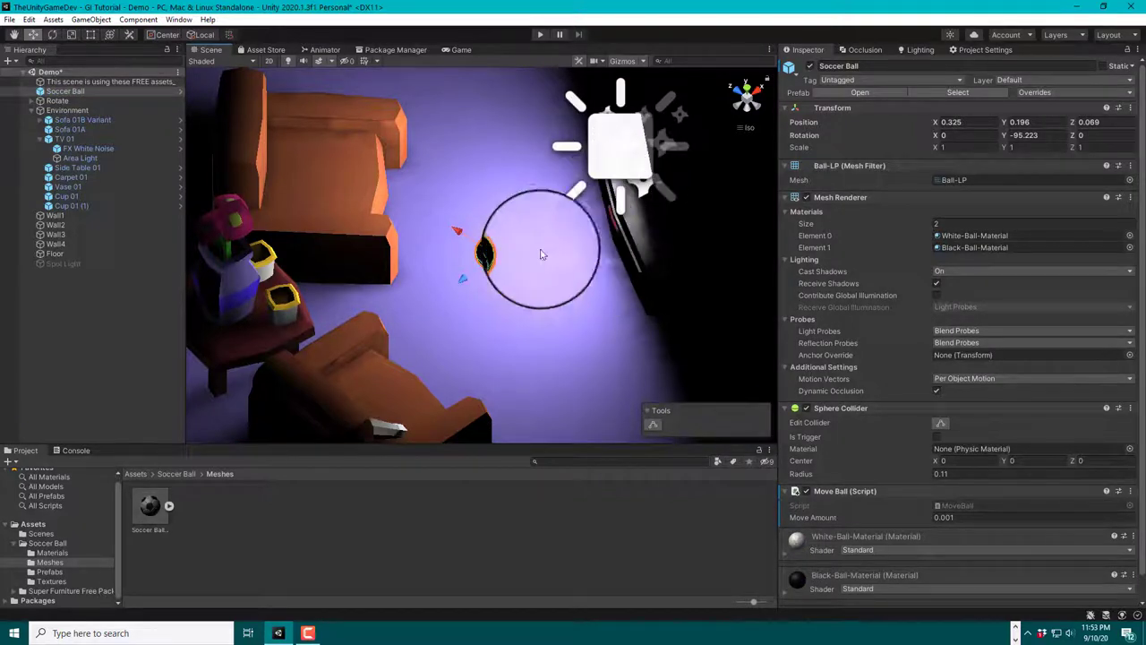
pyautogui.click(1103, 66)
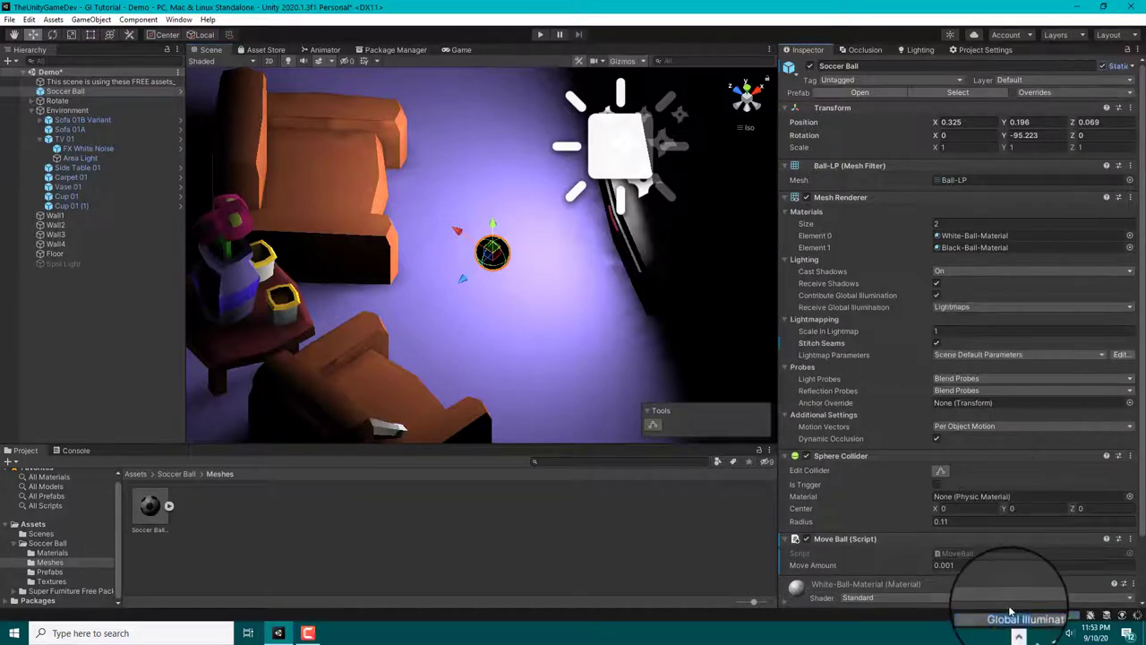
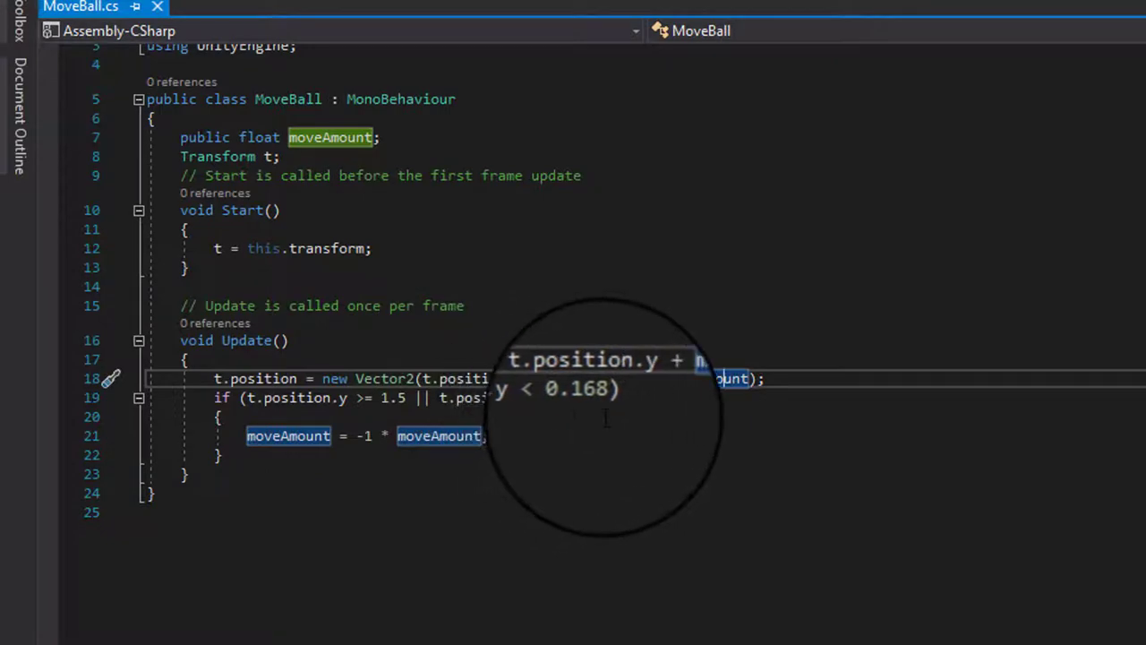
# Highlight the direction-reversing code on line 21 of MoveBall's Update method
pyautogui.moveTo(339, 437); pyautogui.dragTo(381, 437)
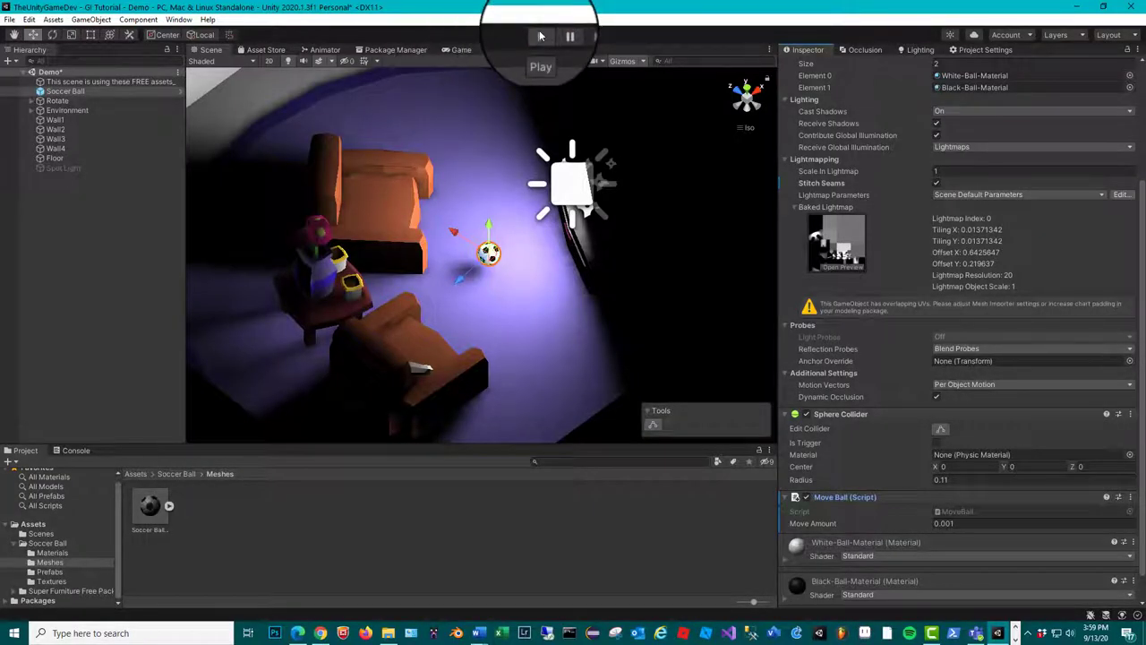
pyautogui.scroll(5, 985, 249)
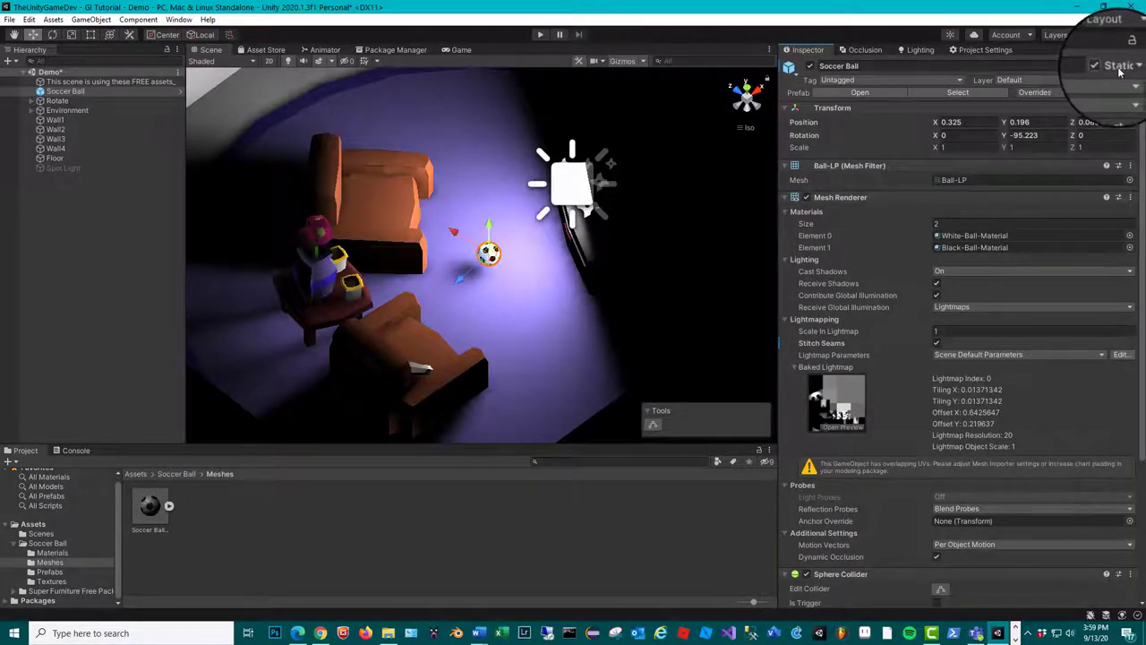
pyautogui.click(541, 36)
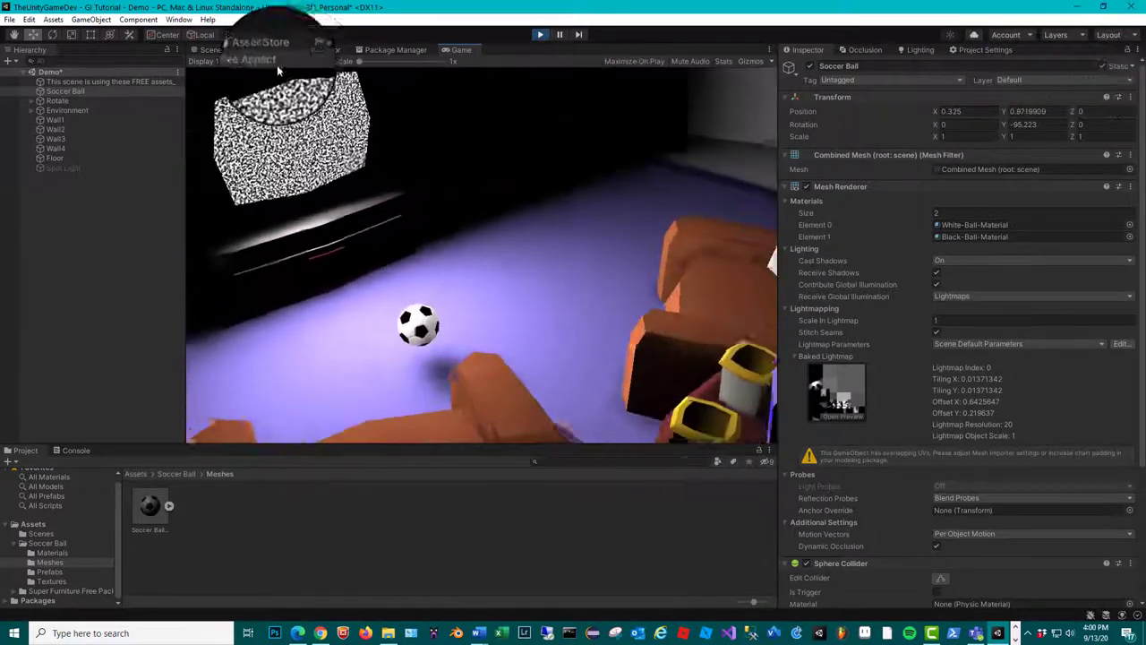
pyautogui.click(202, 49)
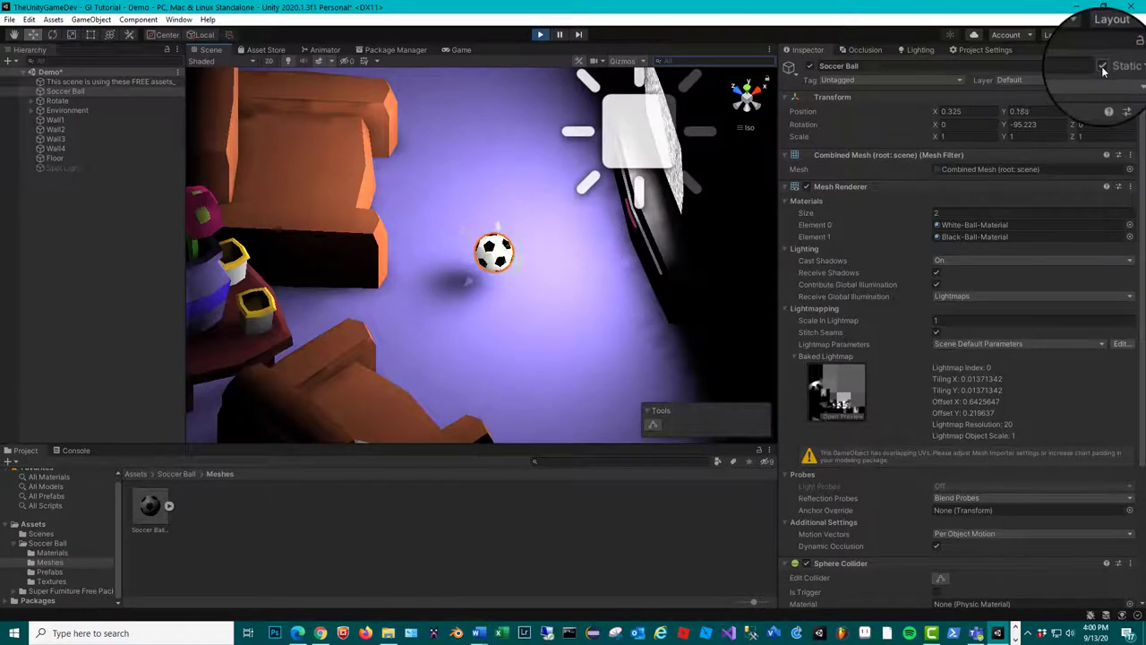
pyautogui.click(541, 36)
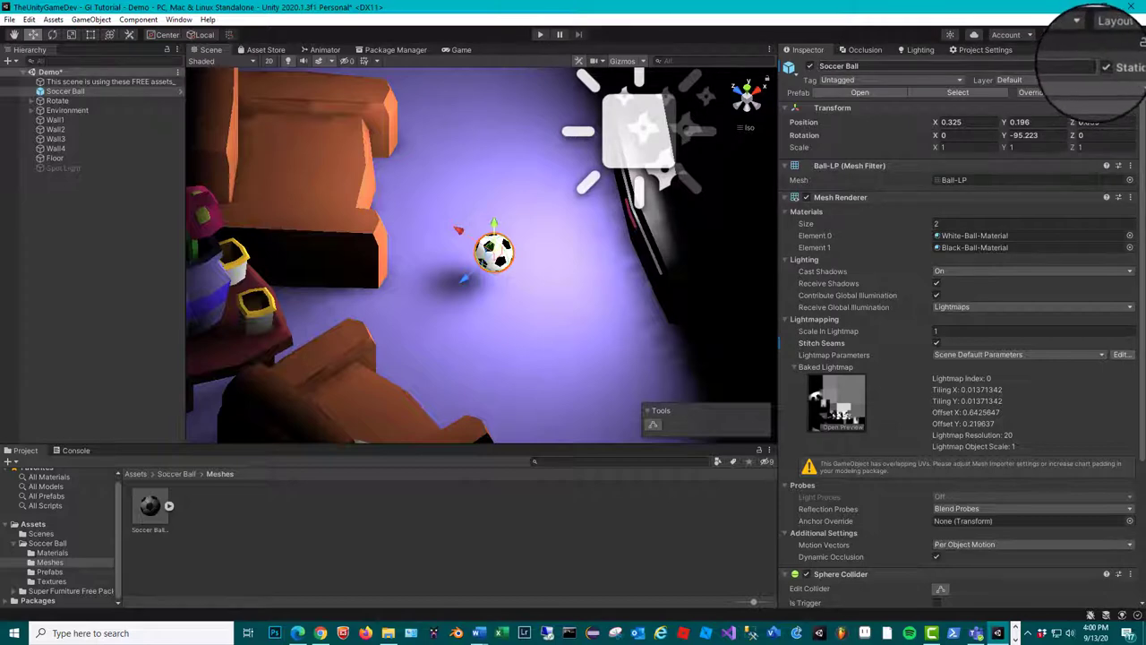
pyautogui.click(1103, 66)
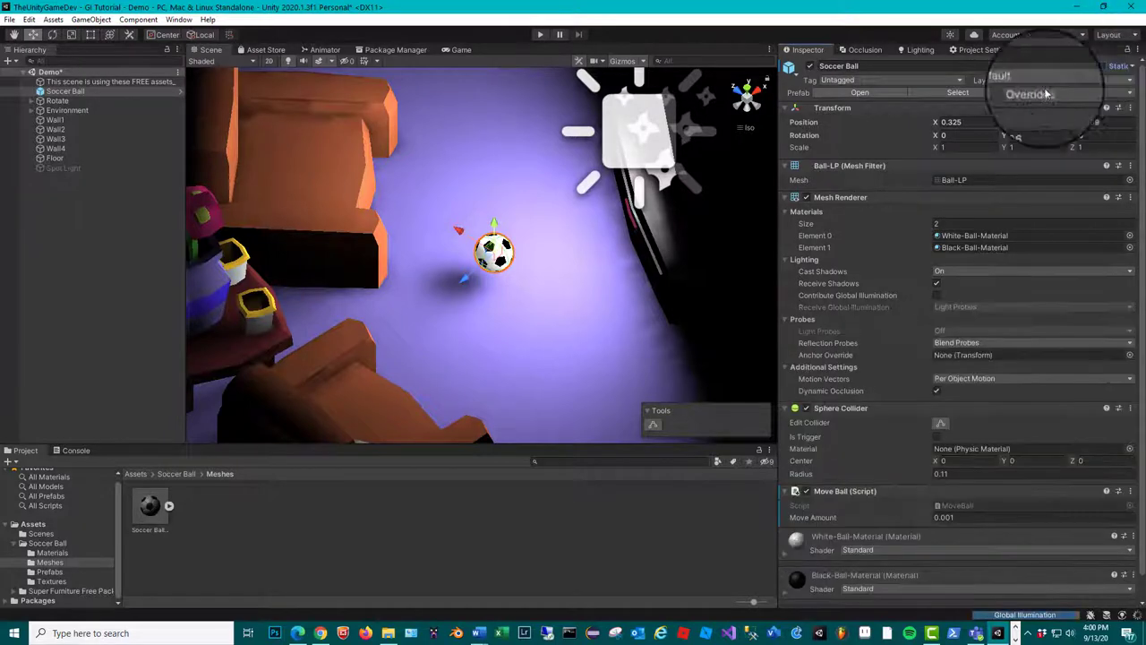
pyautogui.click(541, 36)
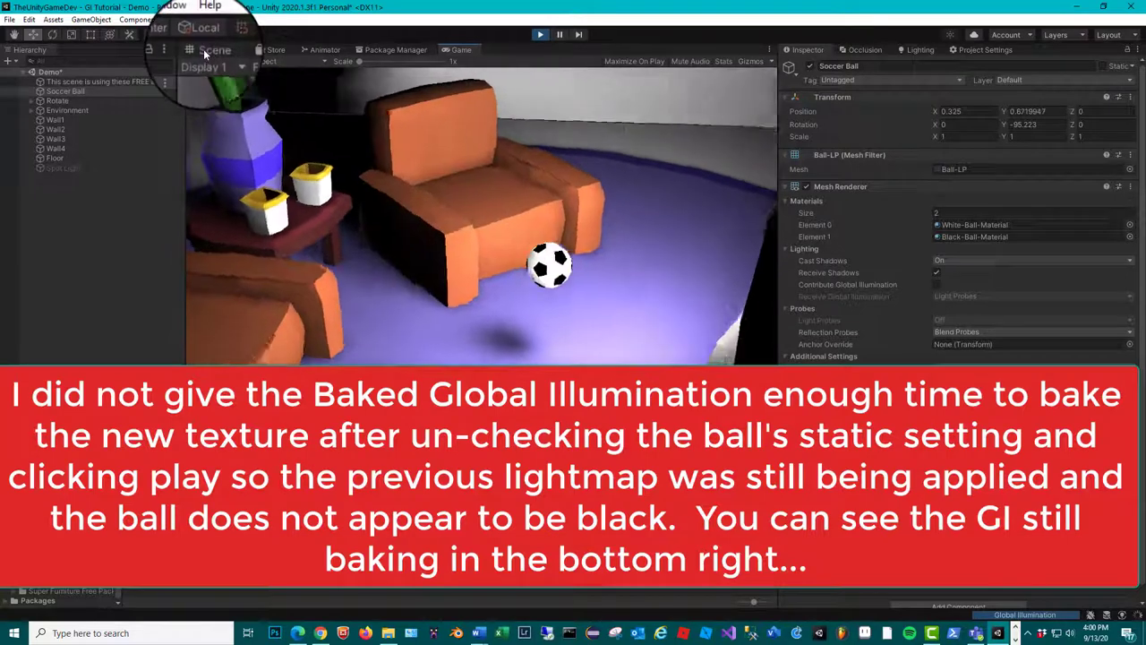
pyautogui.click(206, 51)
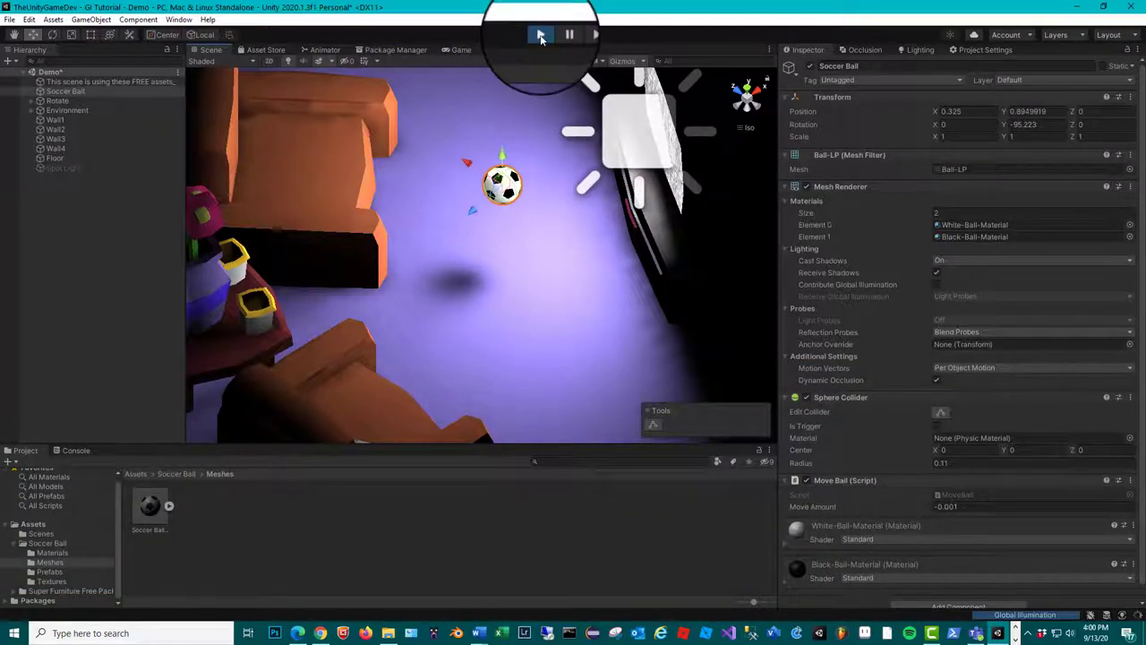
pyautogui.click(541, 36)
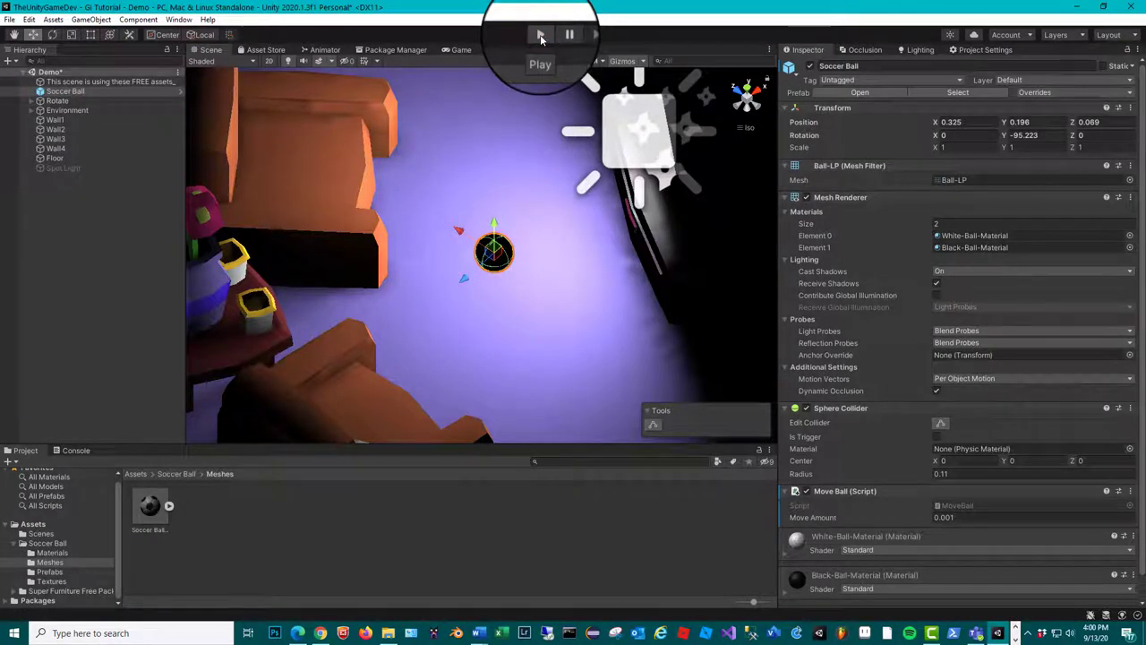
pyautogui.click(1103, 69)
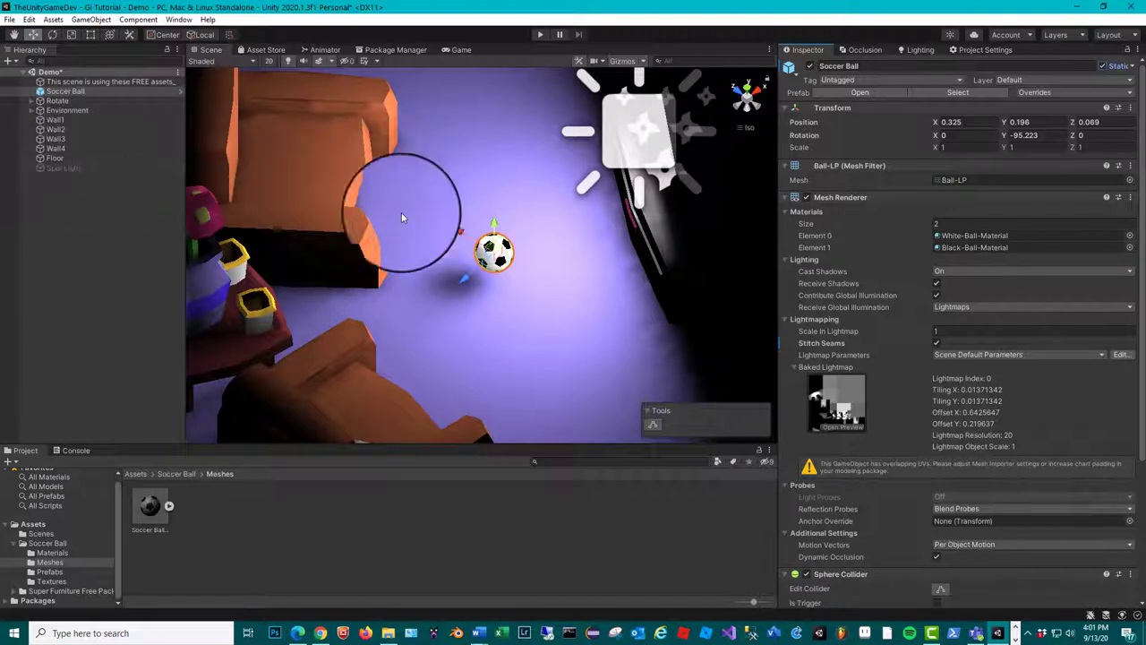
# Untick Static on the Soccer Ball, enable the blue Spot Light, and view its cone
pyautogui.click(1103, 67)
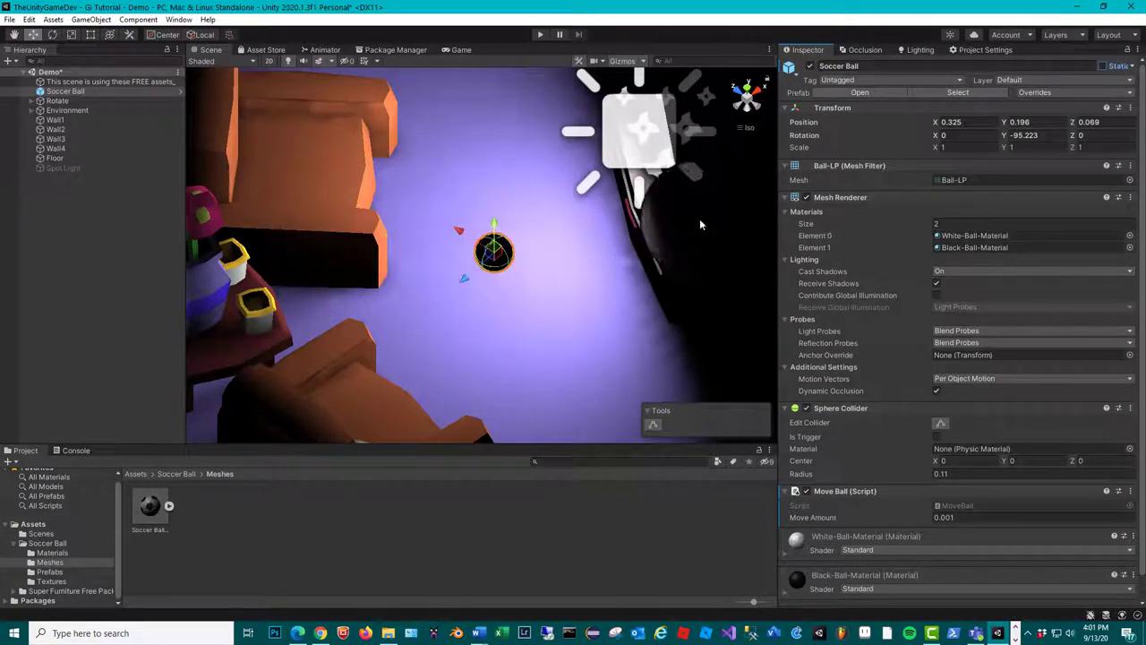
pyautogui.click(64, 167)
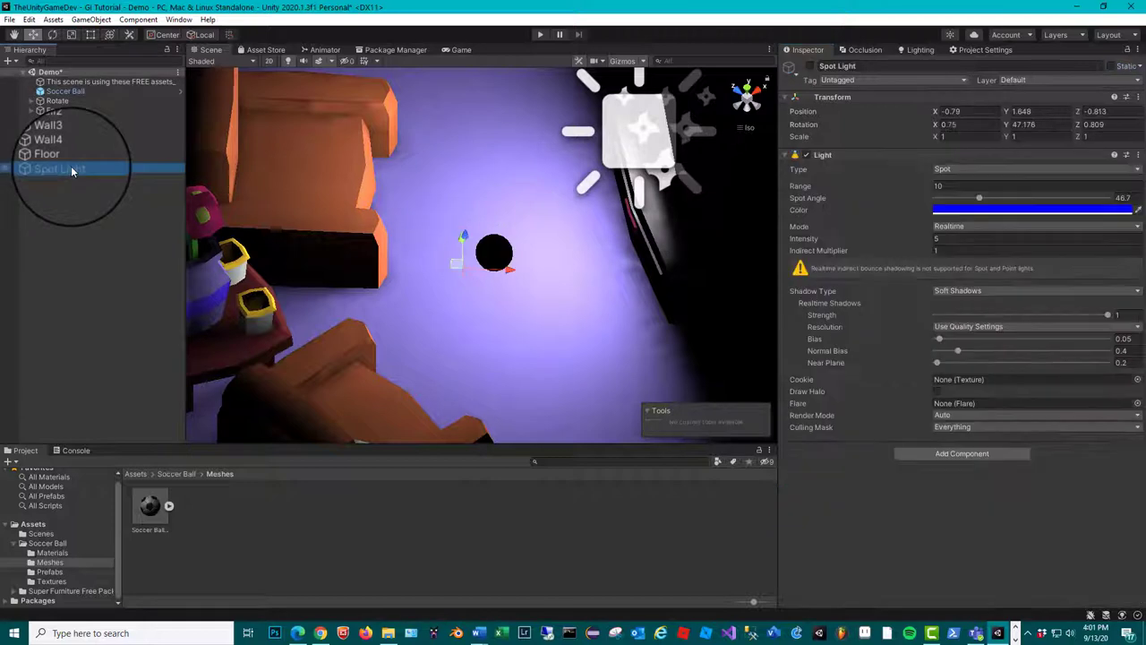
pyautogui.click(810, 69)
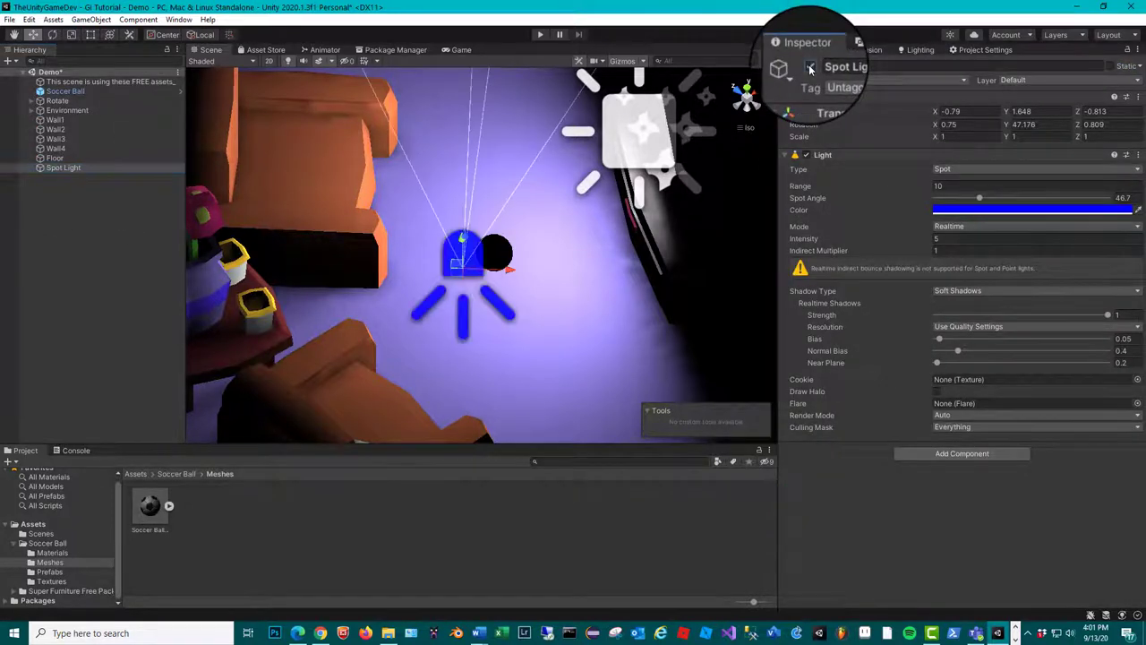
pyautogui.keyDown('alt'); pyautogui.moveTo(538, 317); pyautogui.dragTo(515, 304); pyautogui.keyUp('alt')
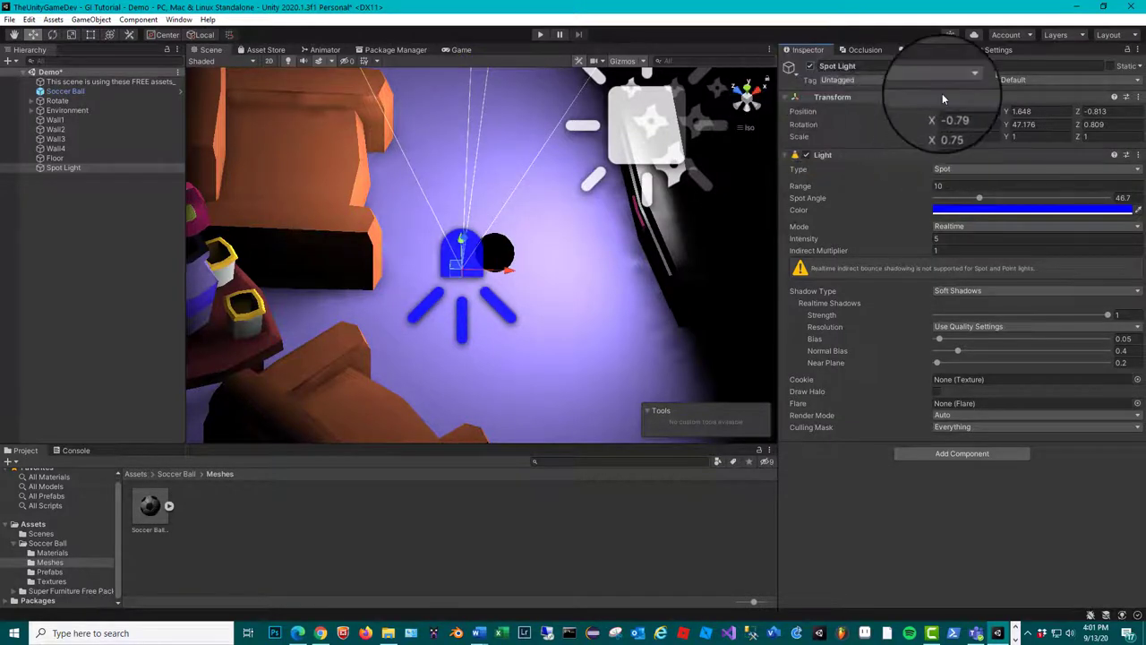
pyautogui.click(923, 50)
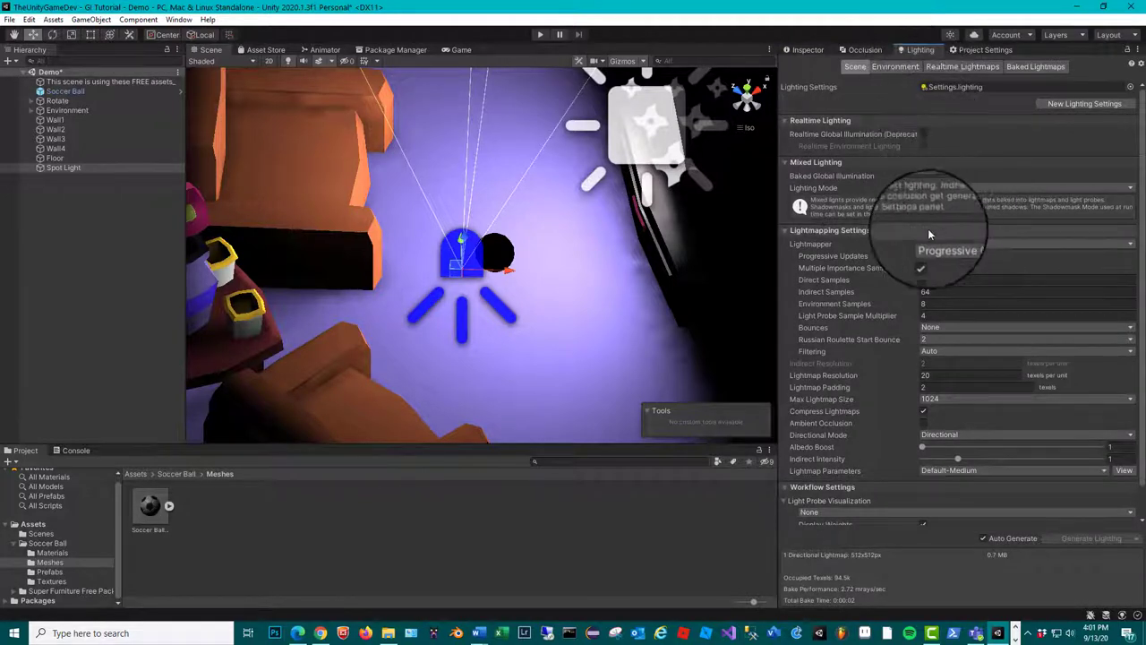
pyautogui.moveTo(792, 136)
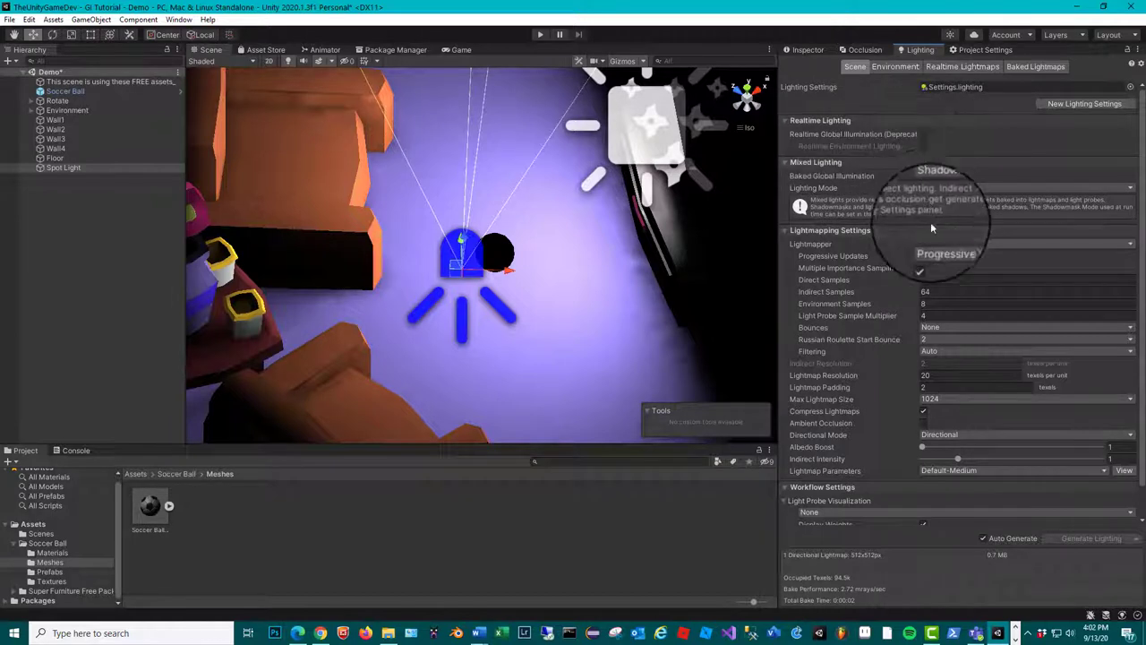
pyautogui.click(806, 52)
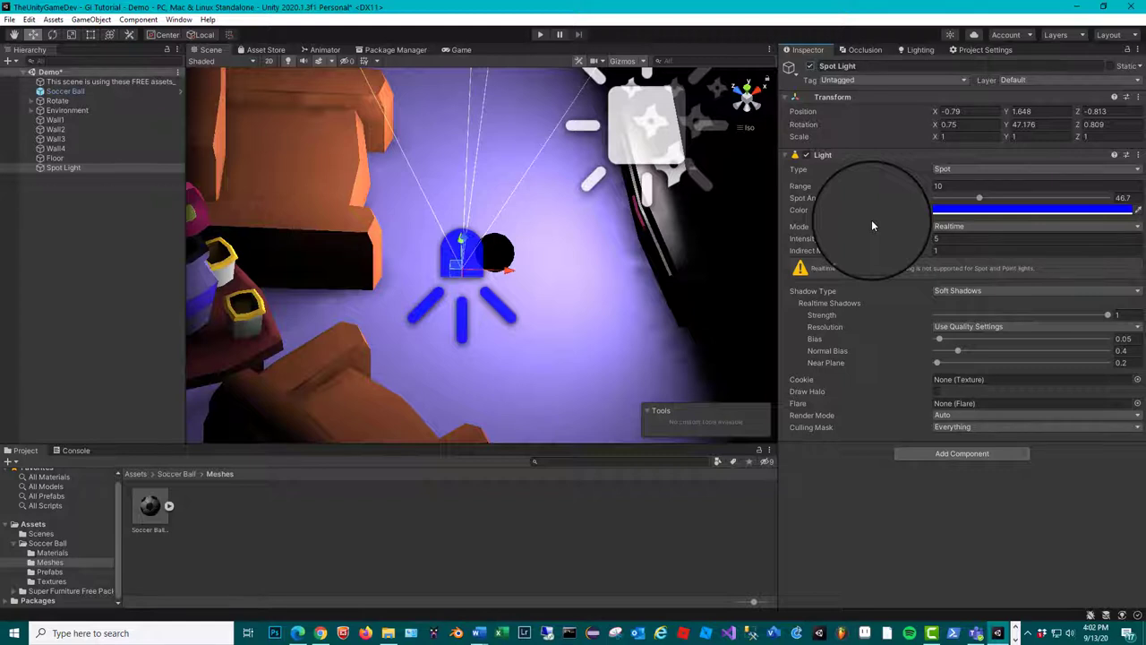
pyautogui.click(918, 51)
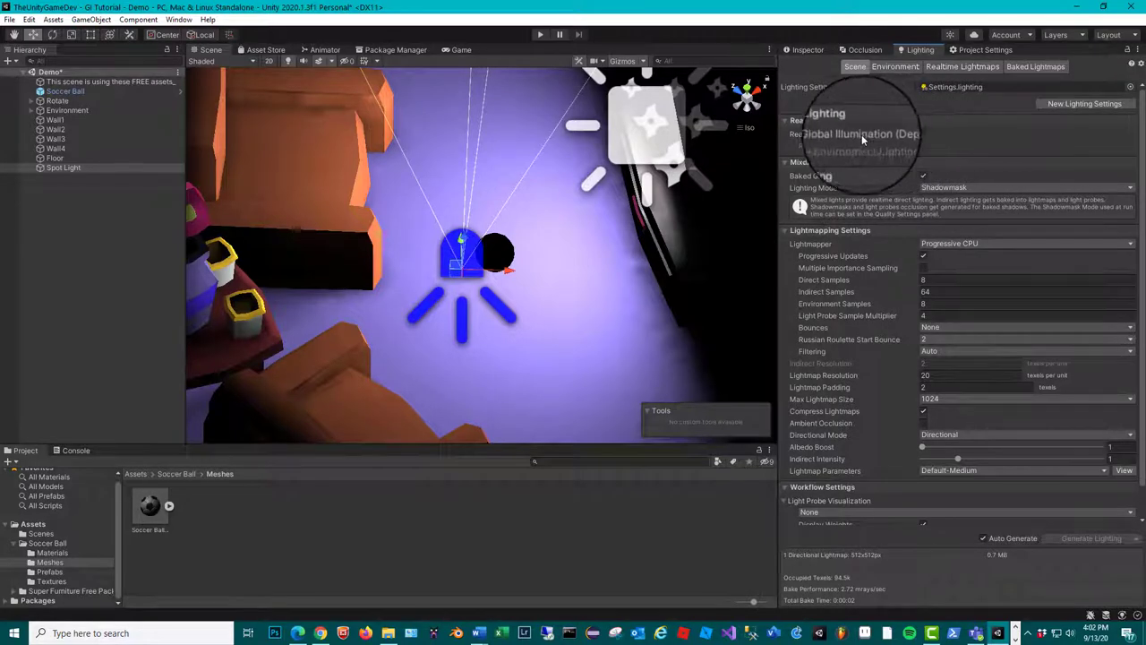
pyautogui.moveTo(820, 132)
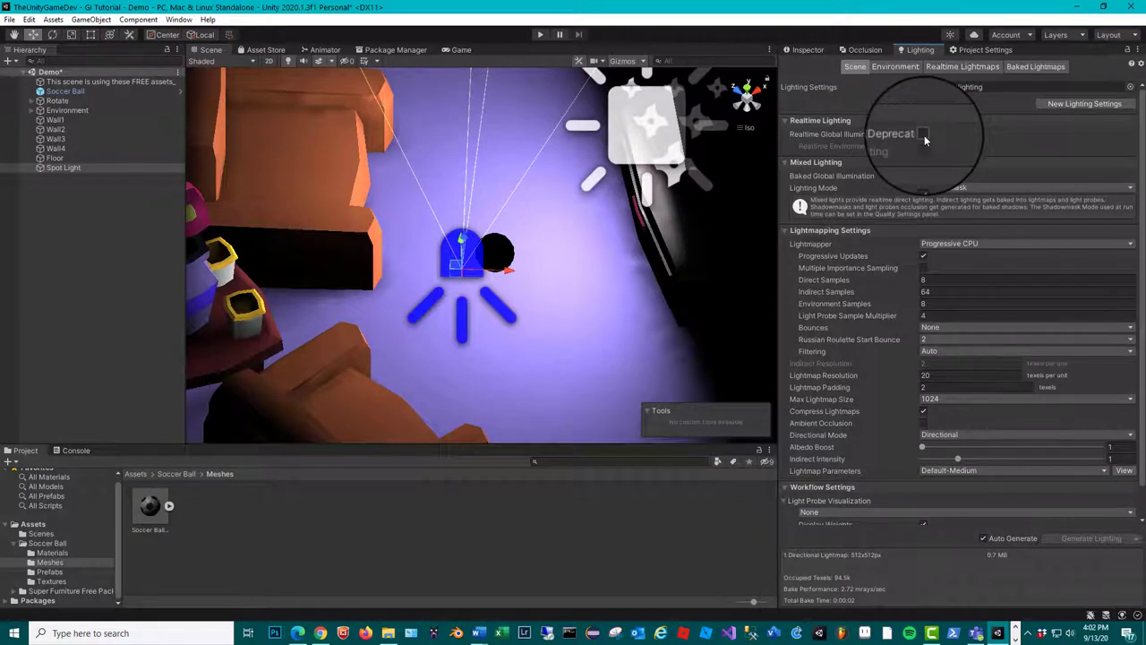
pyautogui.click(806, 51)
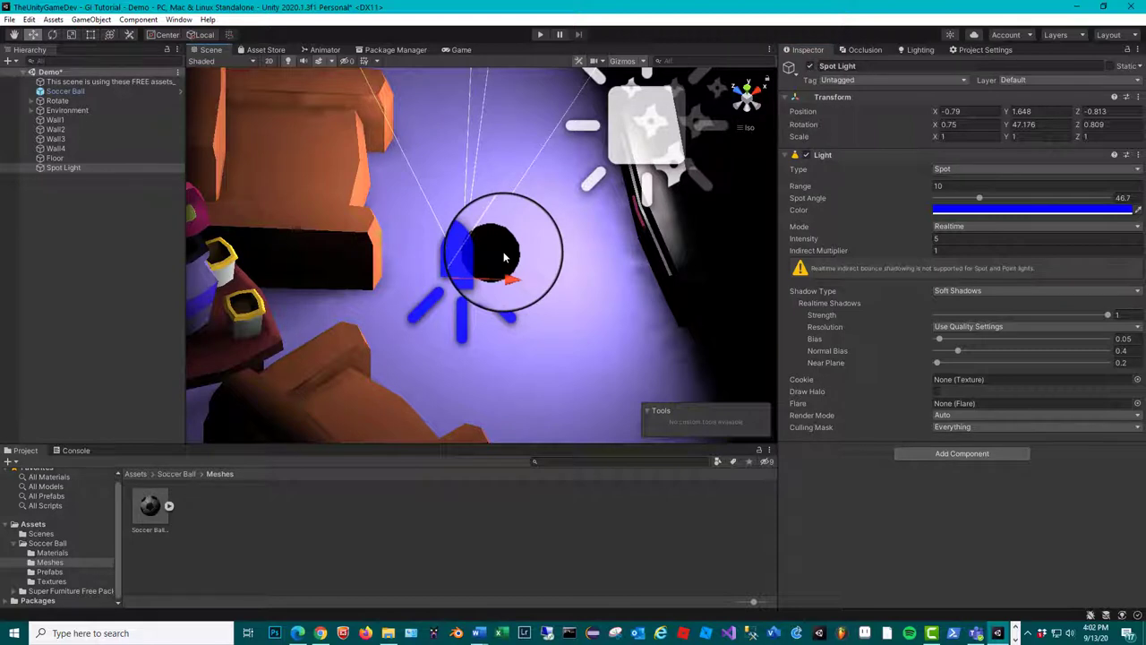
# Review the FREE assets note, Soccer Ball and Spot Light settings, then enter Play mode
pyautogui.click(56, 82)
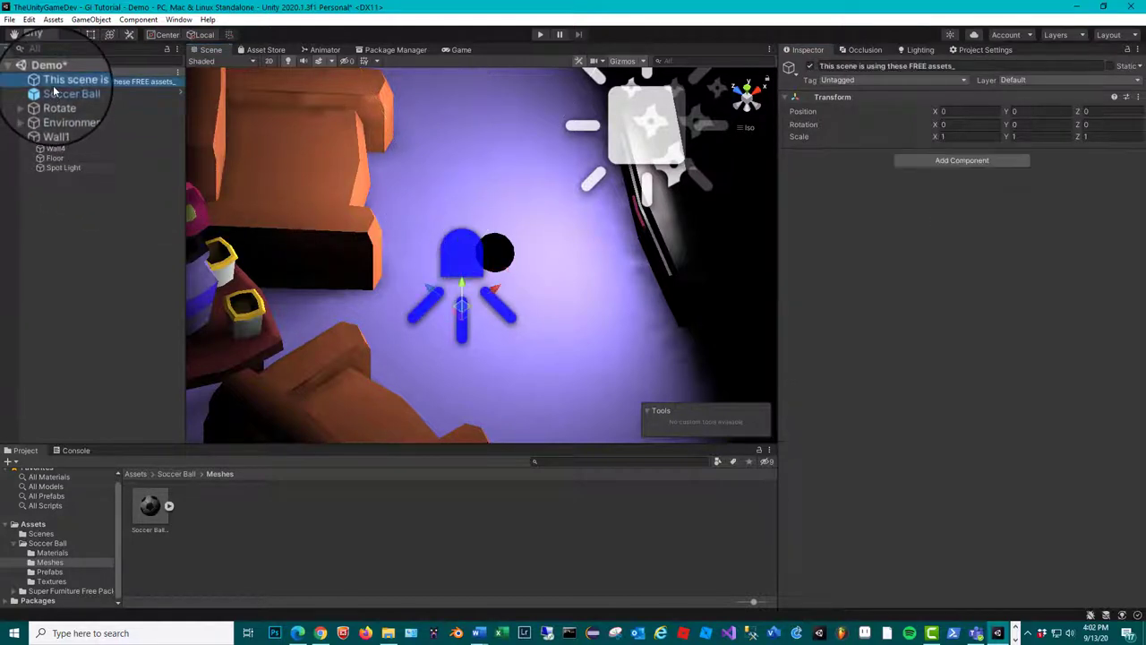
pyautogui.click(805, 50)
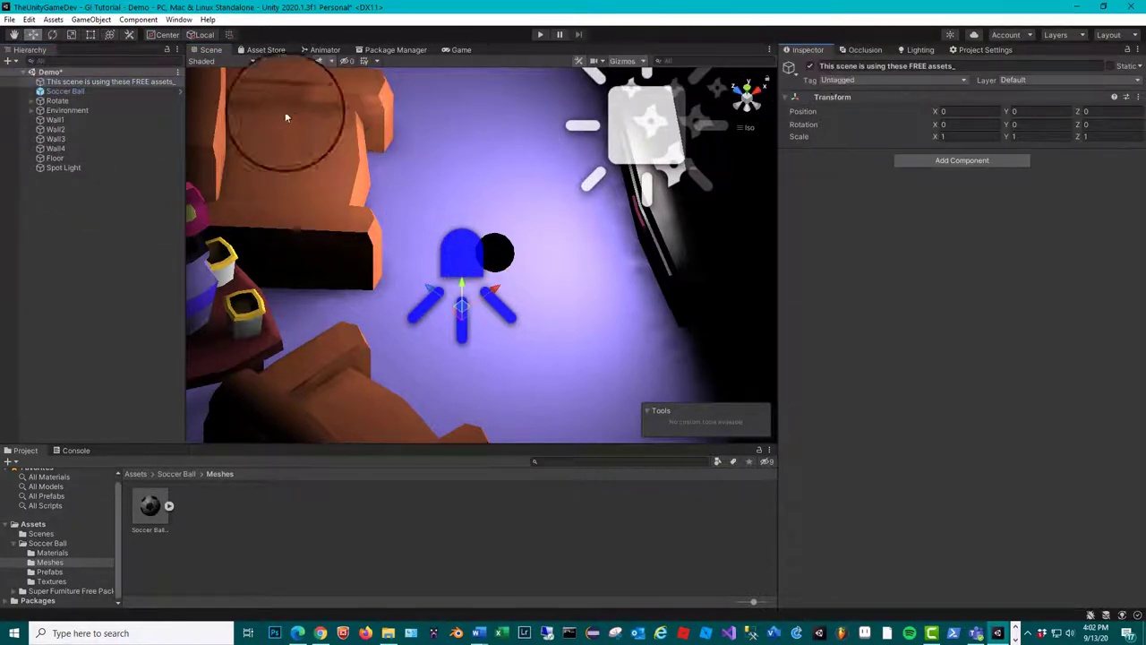
pyautogui.click(64, 90)
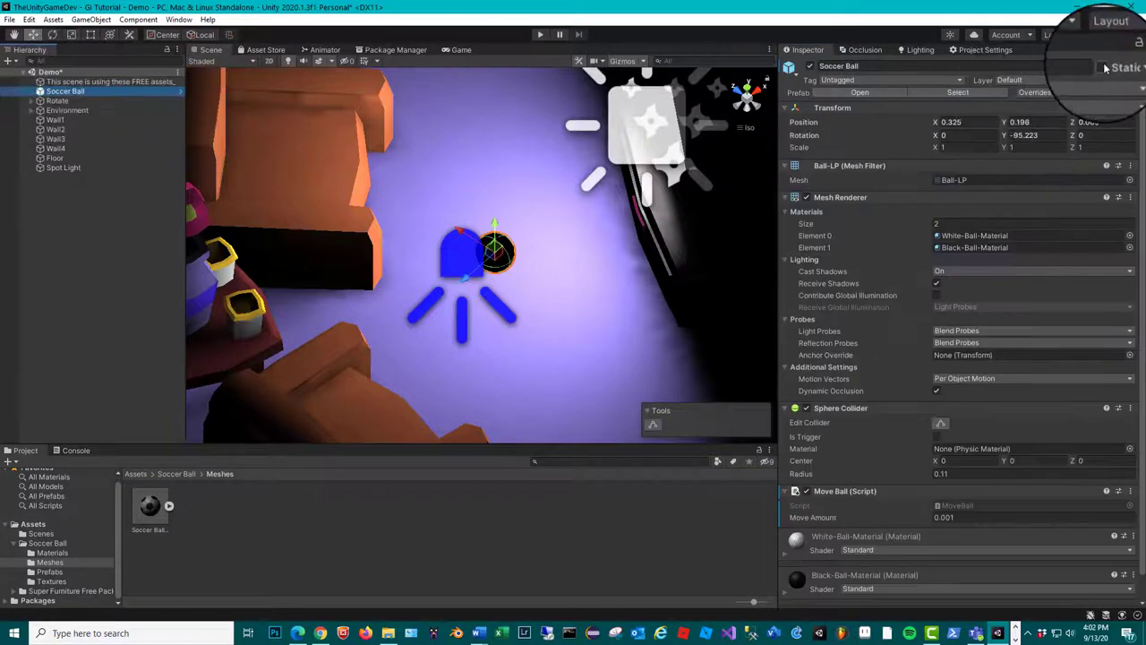
pyautogui.click(56, 168)
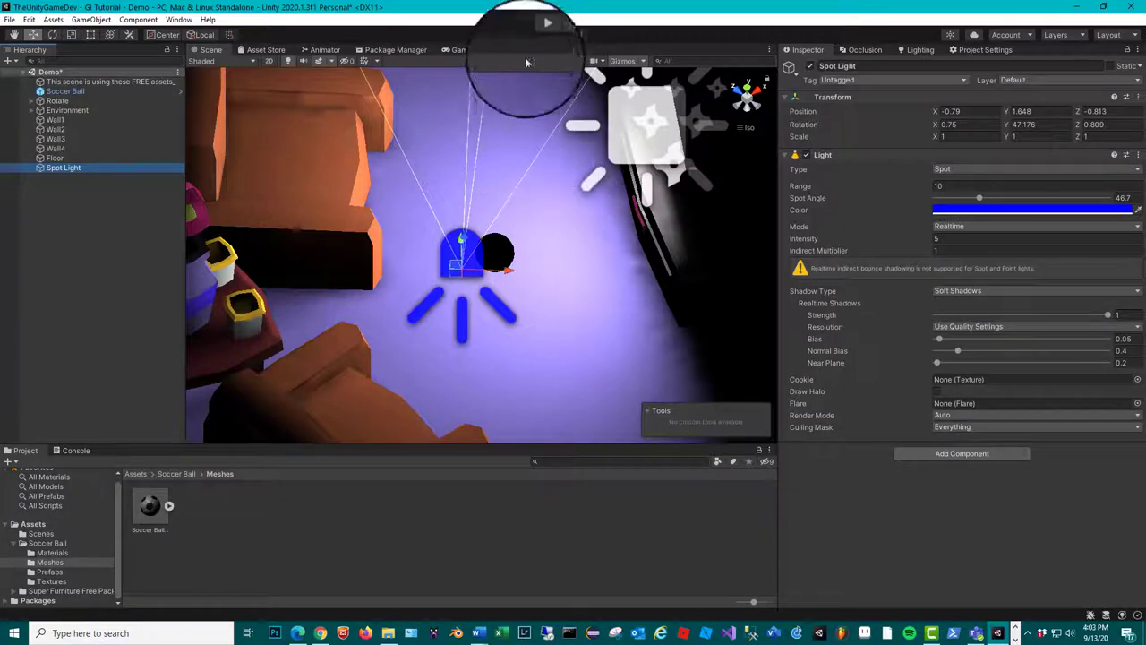
pyautogui.click(541, 36)
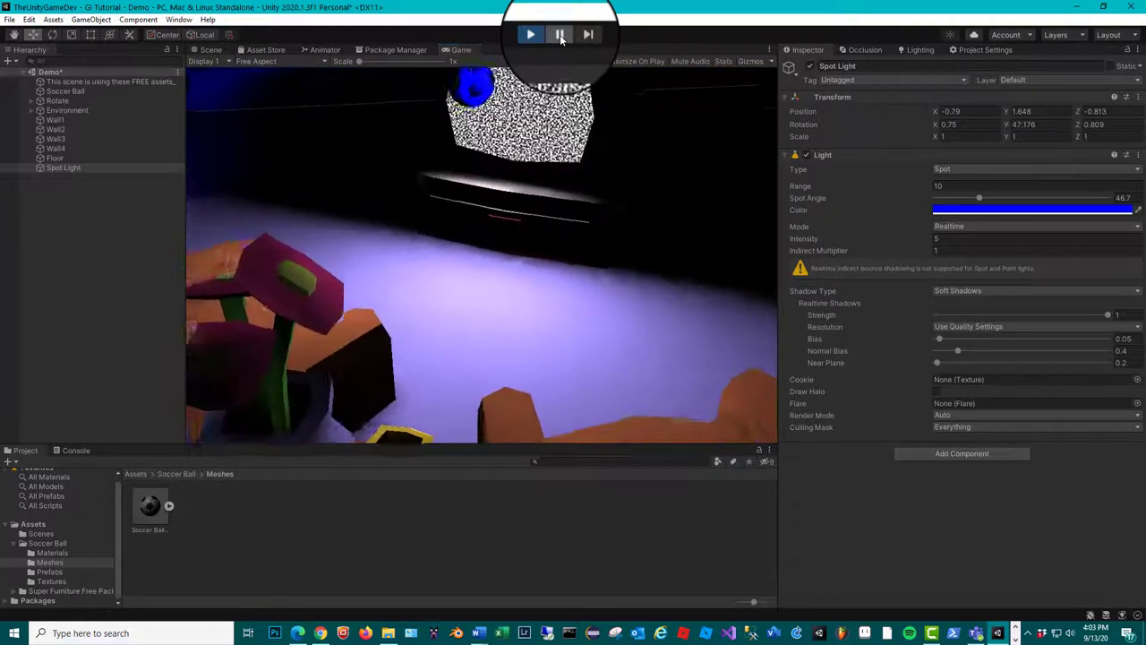
# Watch the running scene from the Scene view, return to the Game view, and stop
pyautogui.click(561, 35)
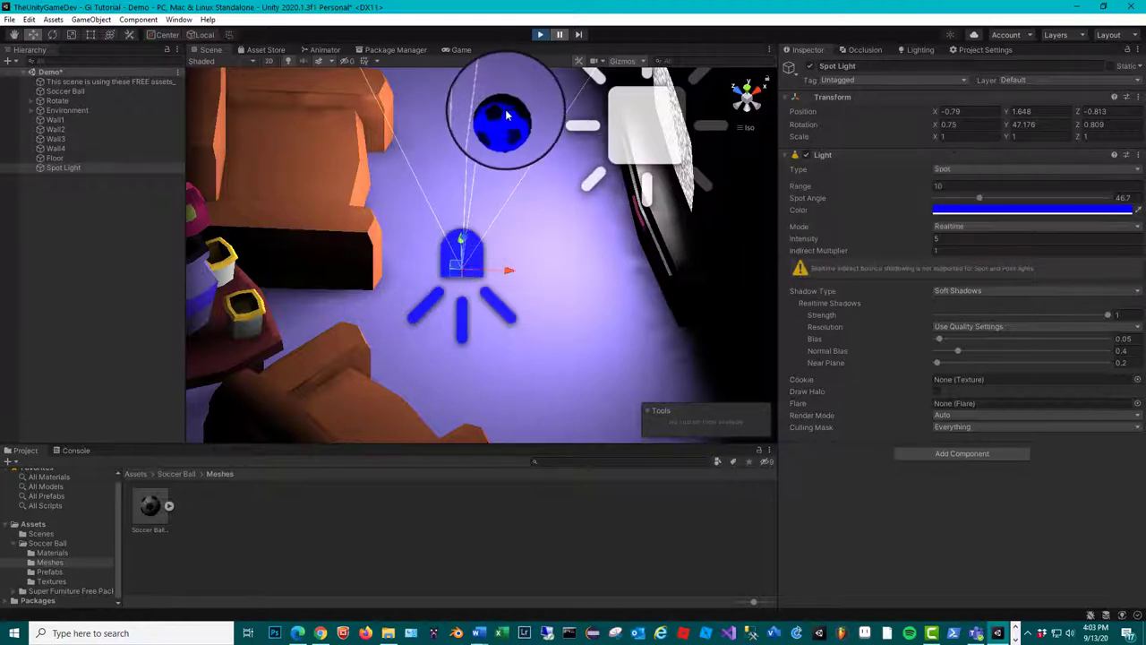
pyautogui.click(540, 34)
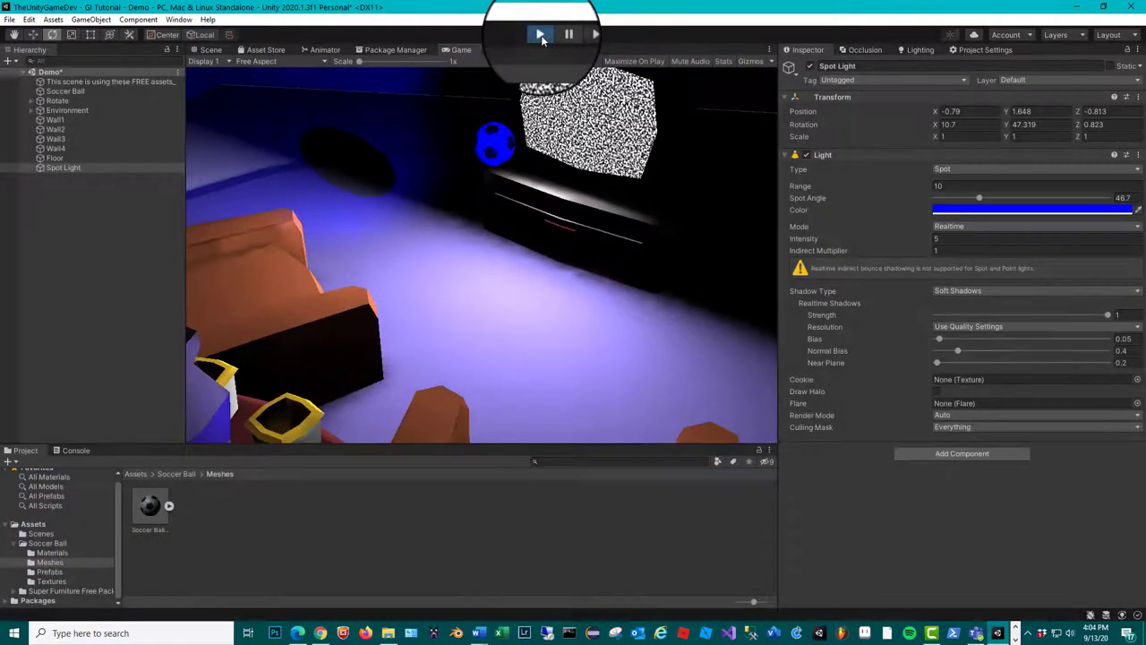
pyautogui.click(541, 36)
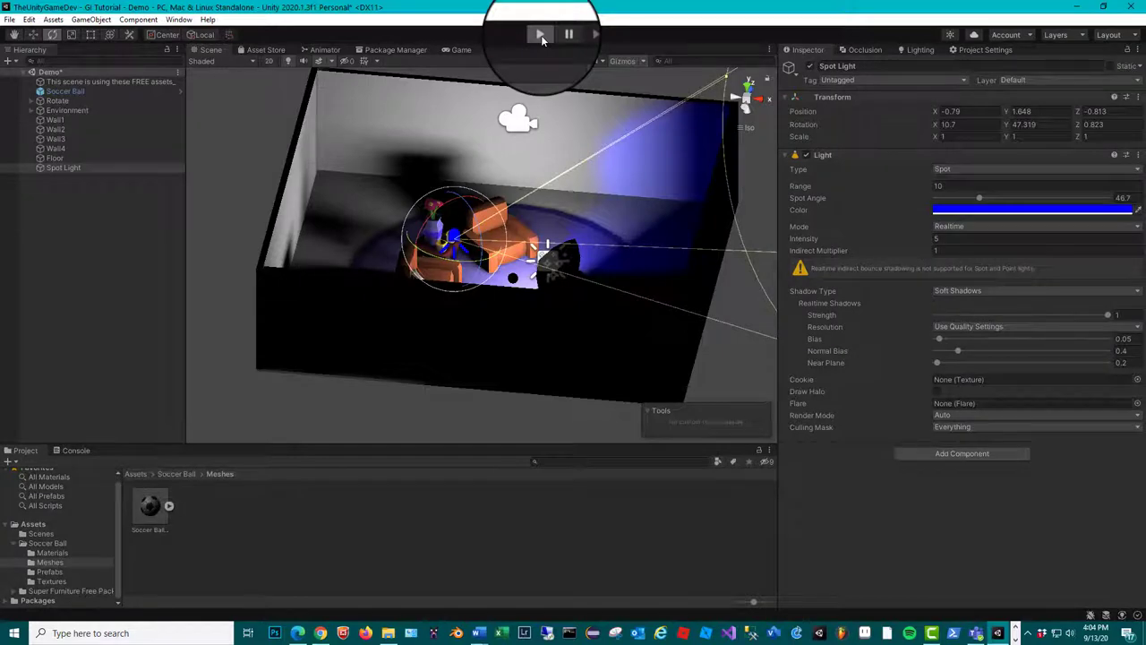
# Run the scene again to preview the blue spotlight's soft shadows, then stop it
pyautogui.click(541, 35)
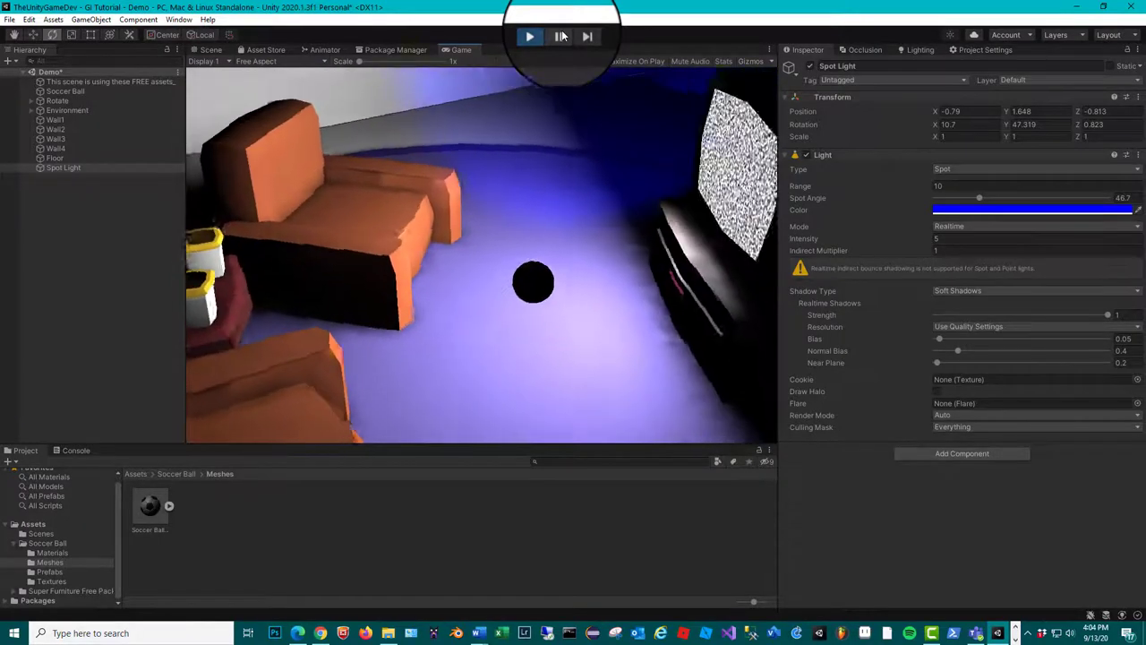
pyautogui.hotkey('ctrl', '1')
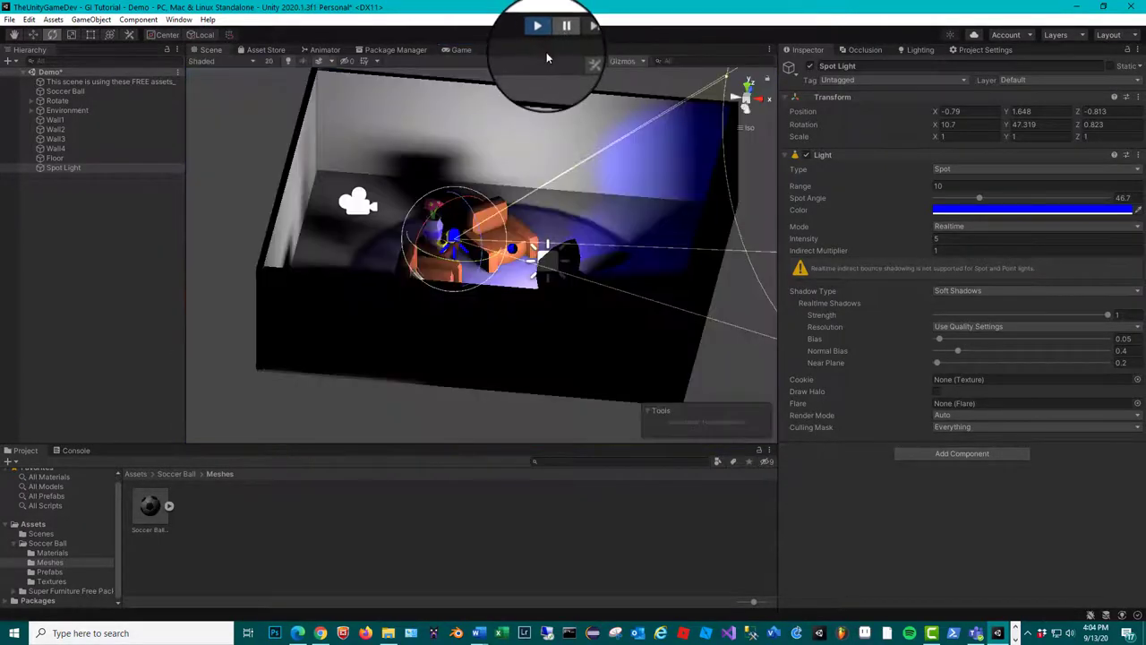
pyautogui.click(458, 50)
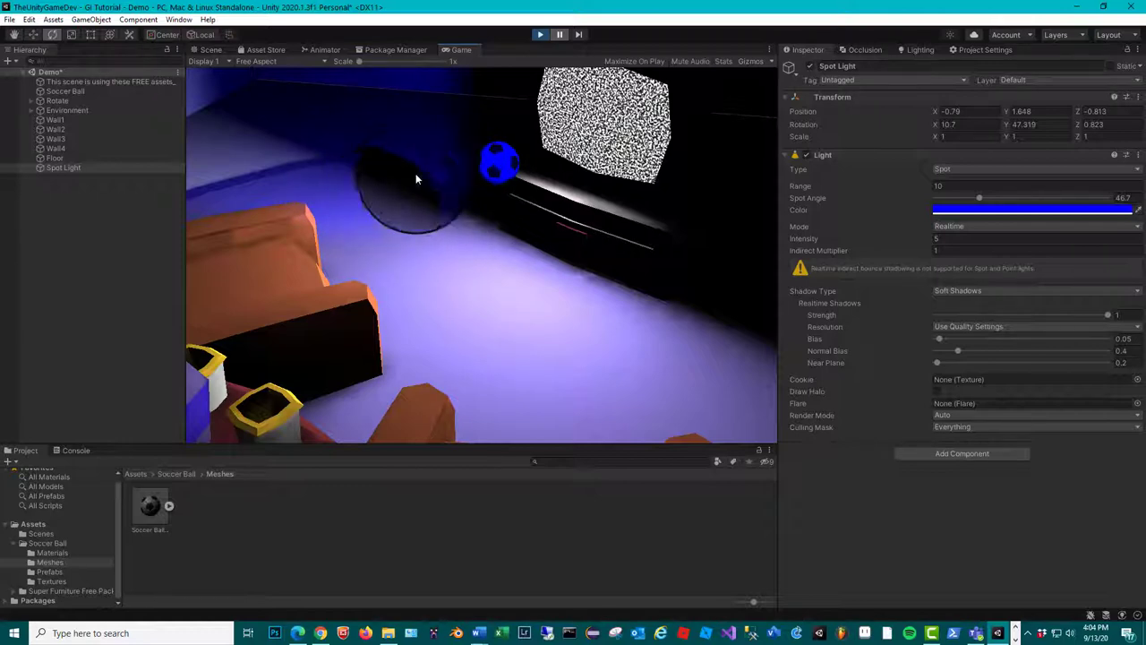
pyautogui.click(541, 35)
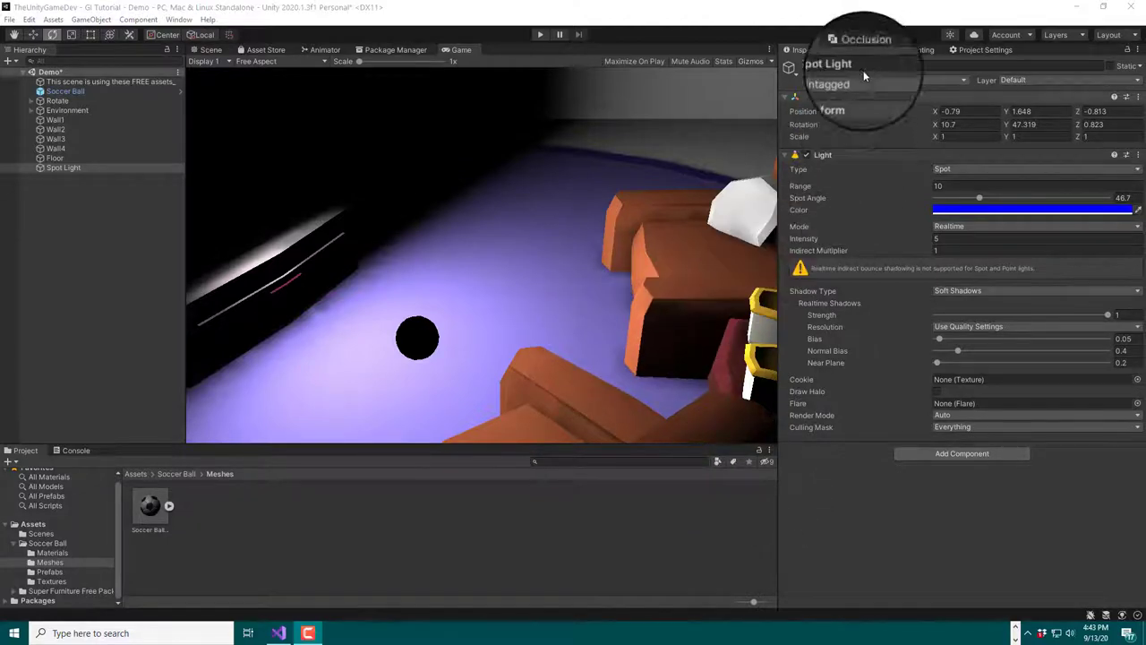
# In the Lighting window's Lightmapping Settings, choose 1 for Bounces
pyautogui.click(916, 49)
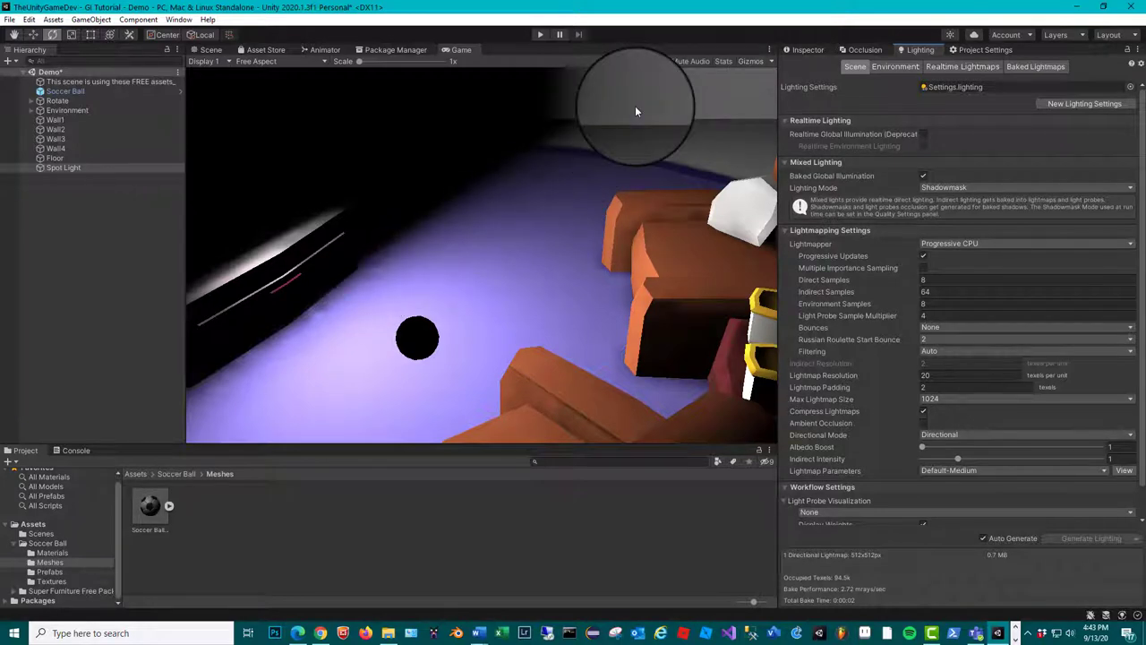
pyautogui.click(964, 325)
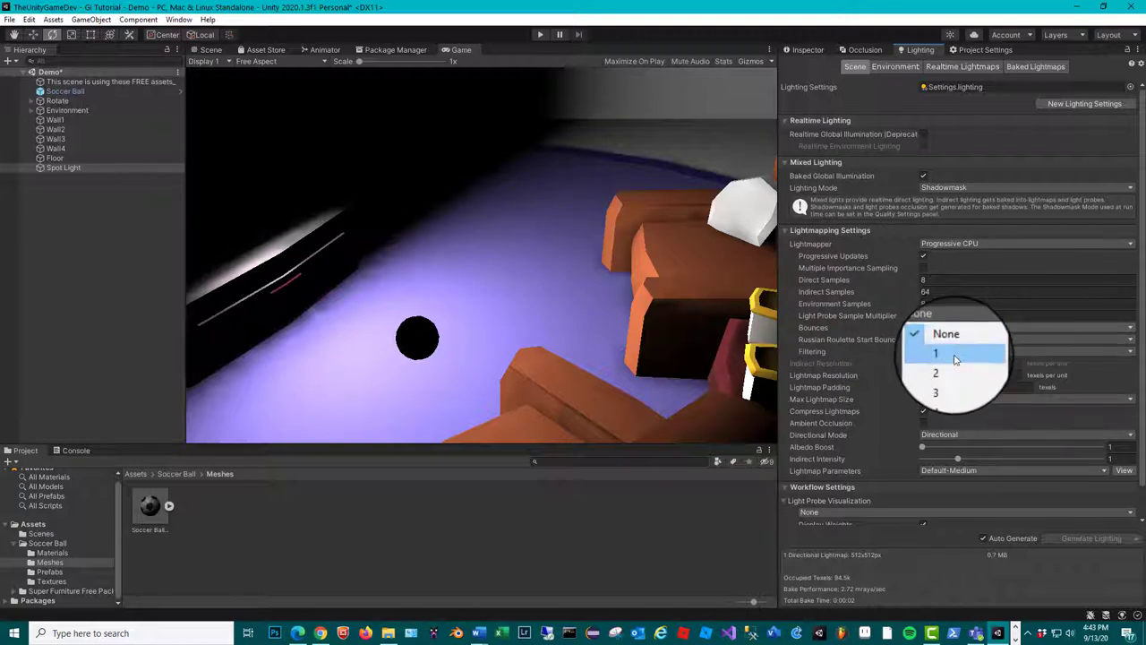
pyautogui.click(951, 359)
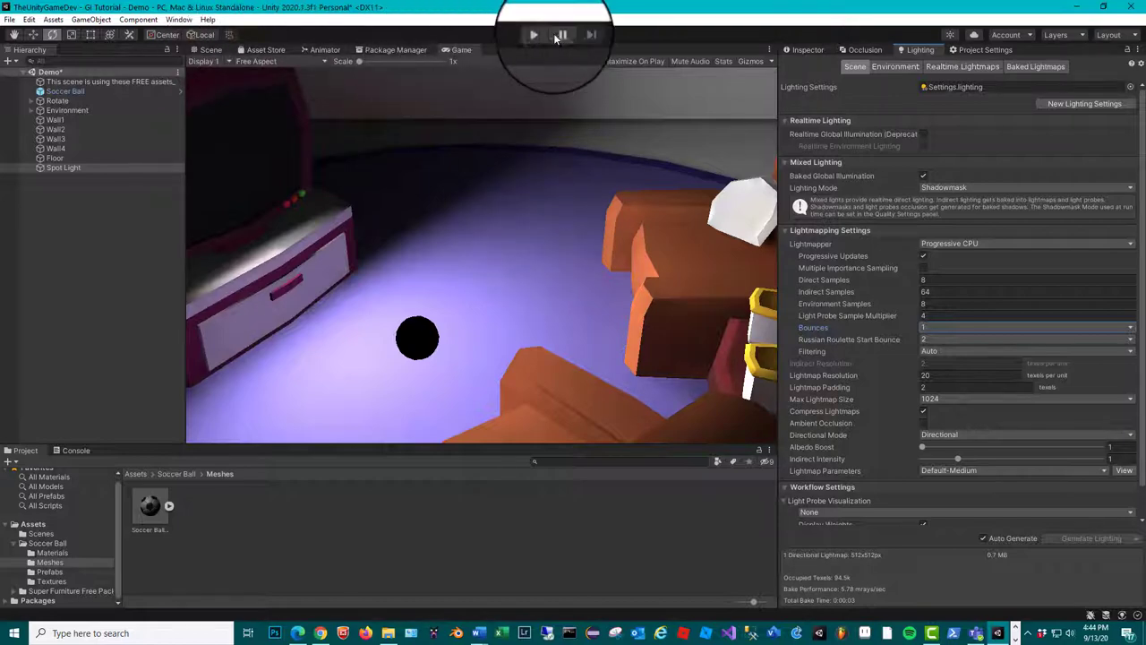
# Zoom and orbit over the room in the Scene view, then select the Spot Light
pyautogui.click(211, 50)
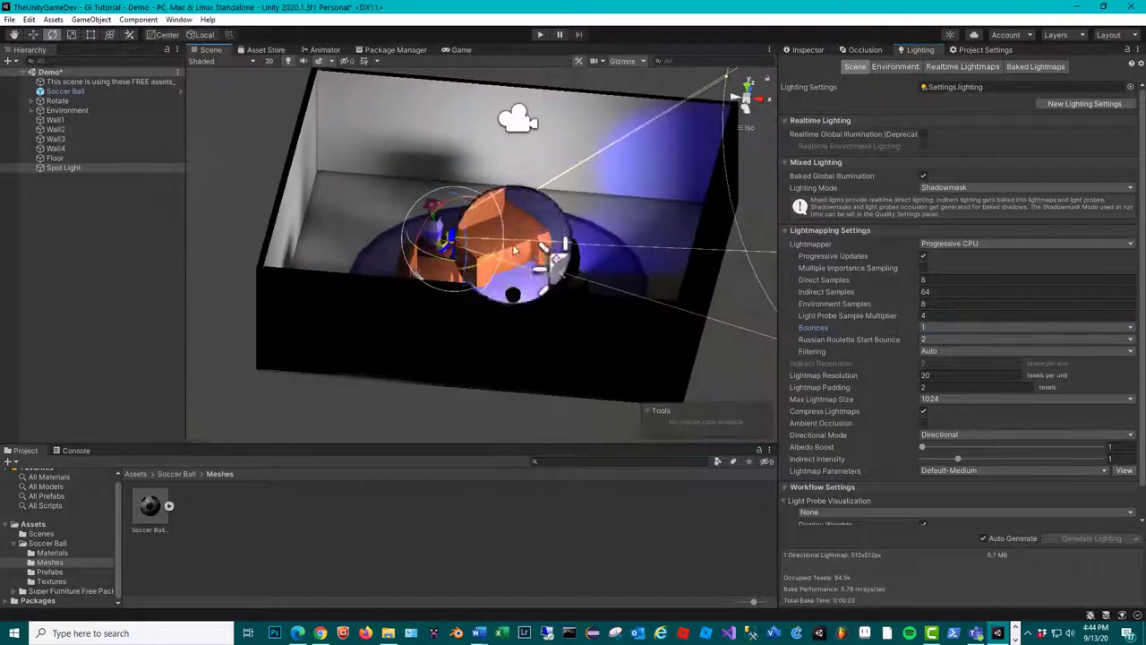
pyautogui.scroll(5, 558, 290)
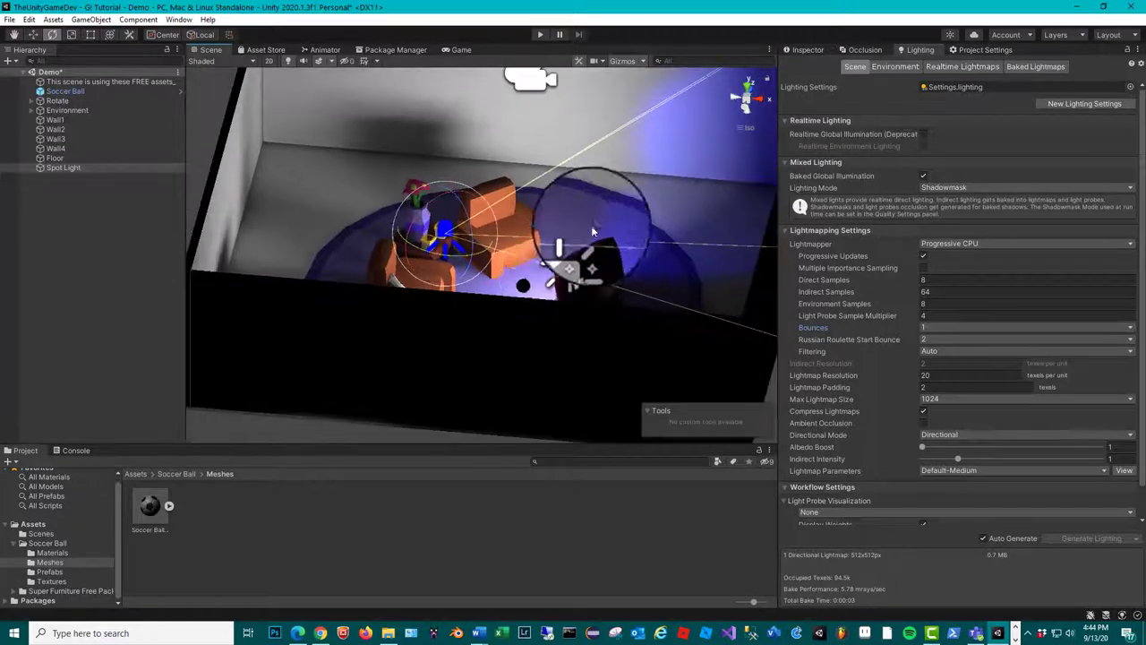
pyautogui.keyDown('alt'); pyautogui.moveTo(591, 226); pyautogui.dragTo(557, 242); pyautogui.keyUp('alt')
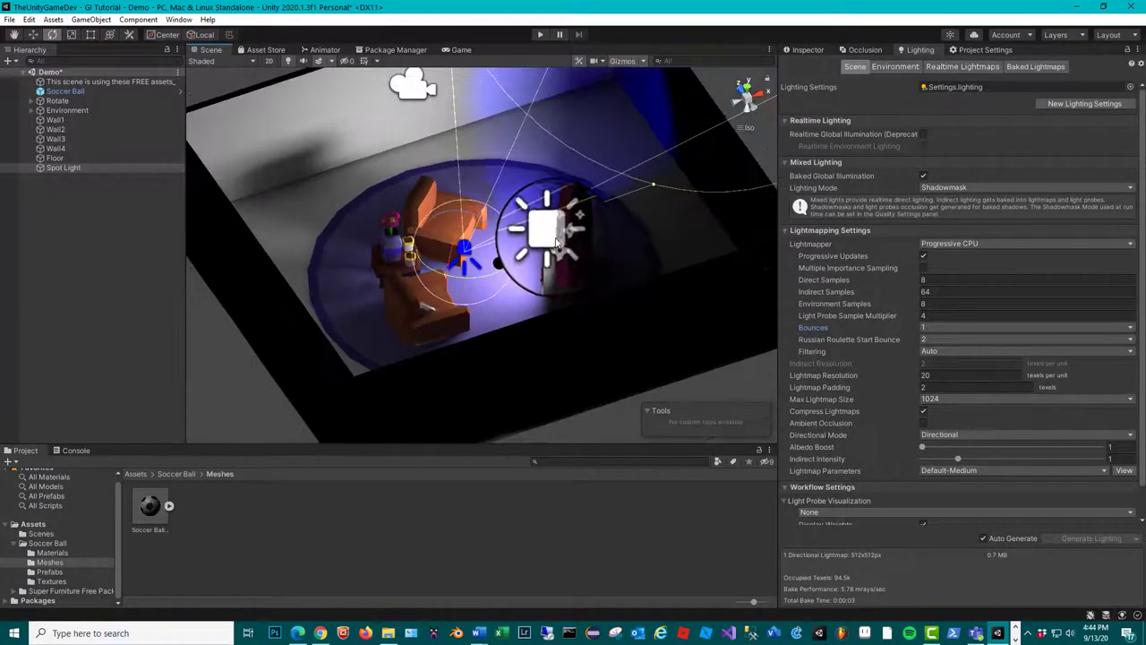
pyautogui.click(57, 170)
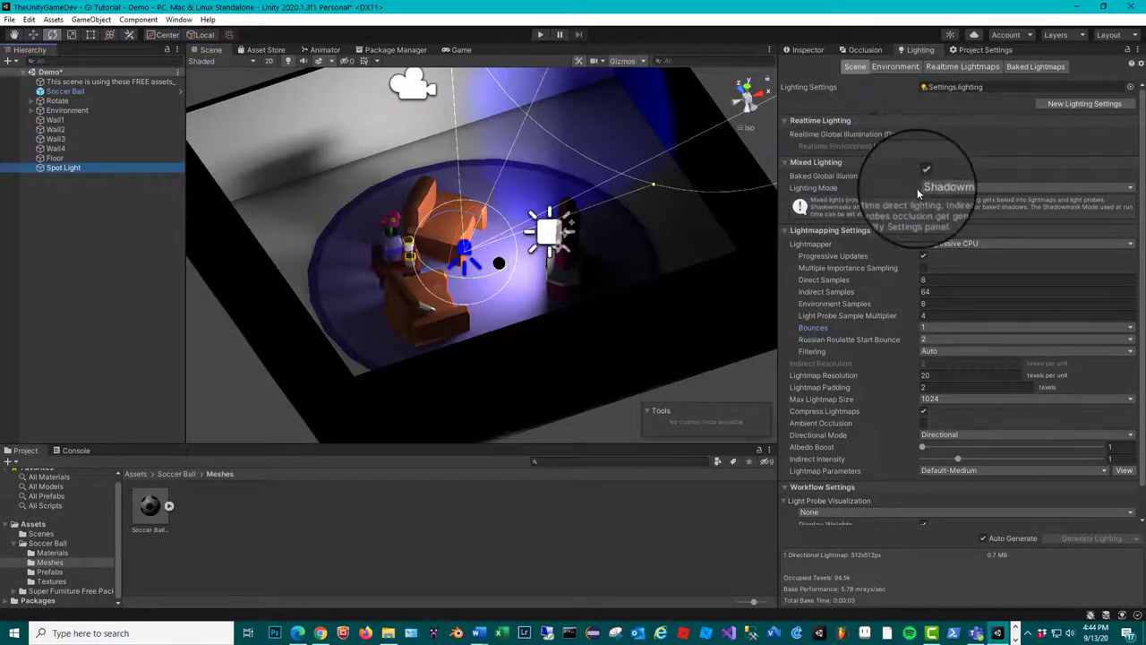
# Disable the Spot Light in the Inspector, then orbit and zoom out around the room
pyautogui.click(809, 49)
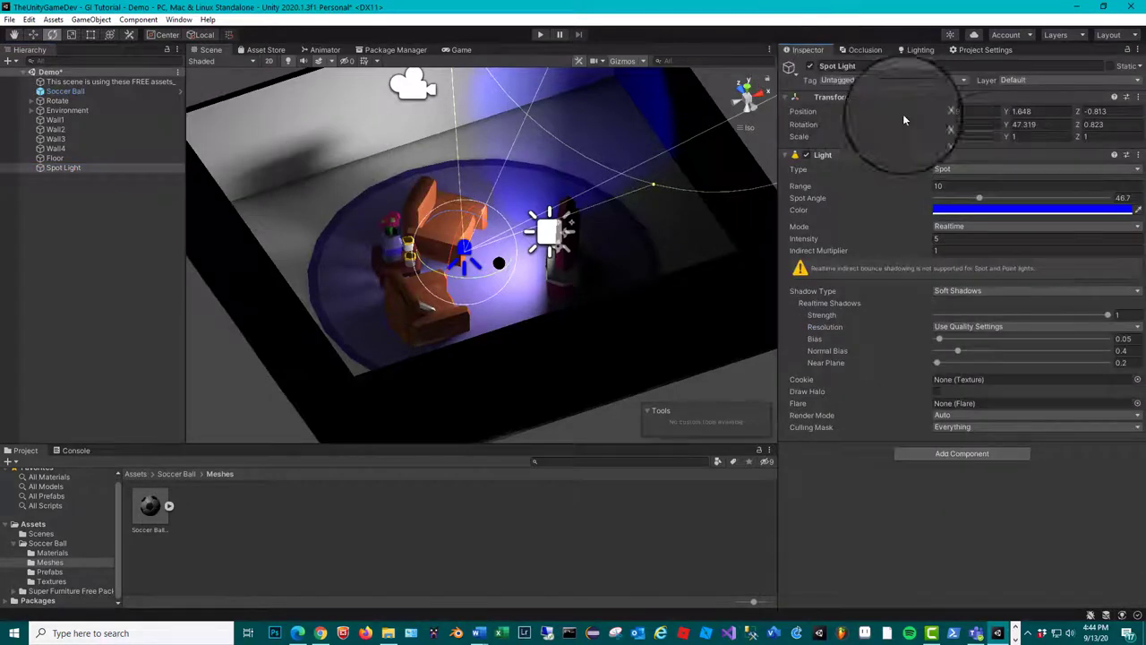
pyautogui.click(810, 66)
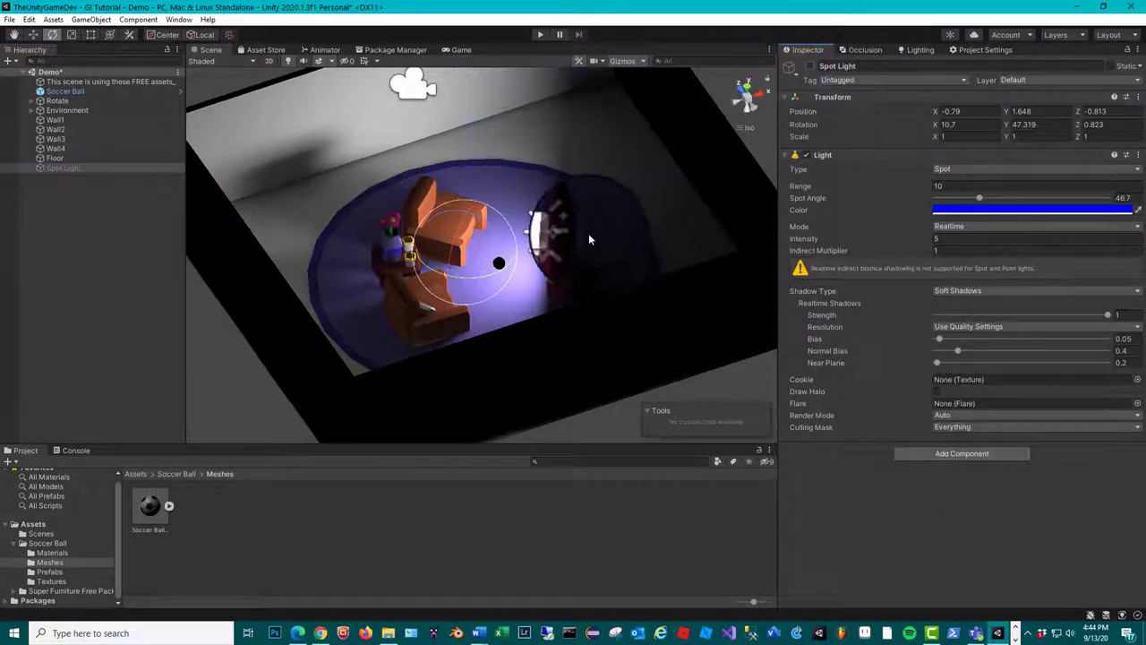
pyautogui.keyDown('alt'); pyautogui.moveTo(576, 225); pyautogui.dragTo(574, 271); pyautogui.keyUp('alt')
pyautogui.keyDown('alt'); pyautogui.moveTo(384, 218); pyautogui.dragTo(598, 244); pyautogui.keyUp('alt')
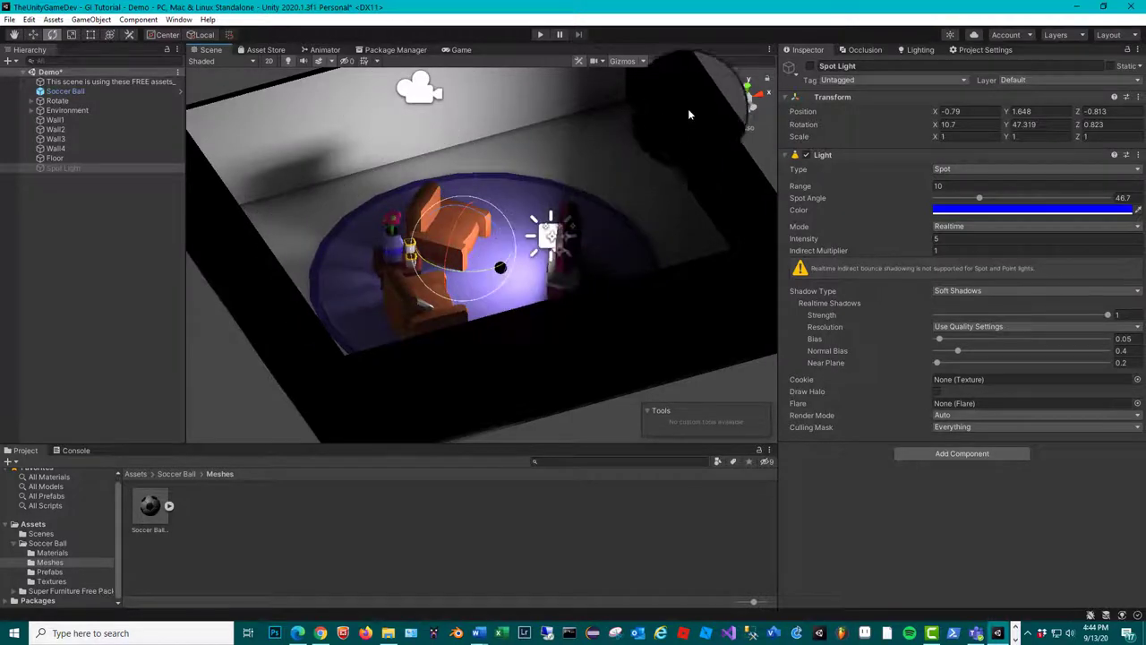
pyautogui.scroll(-3, 614, 192)
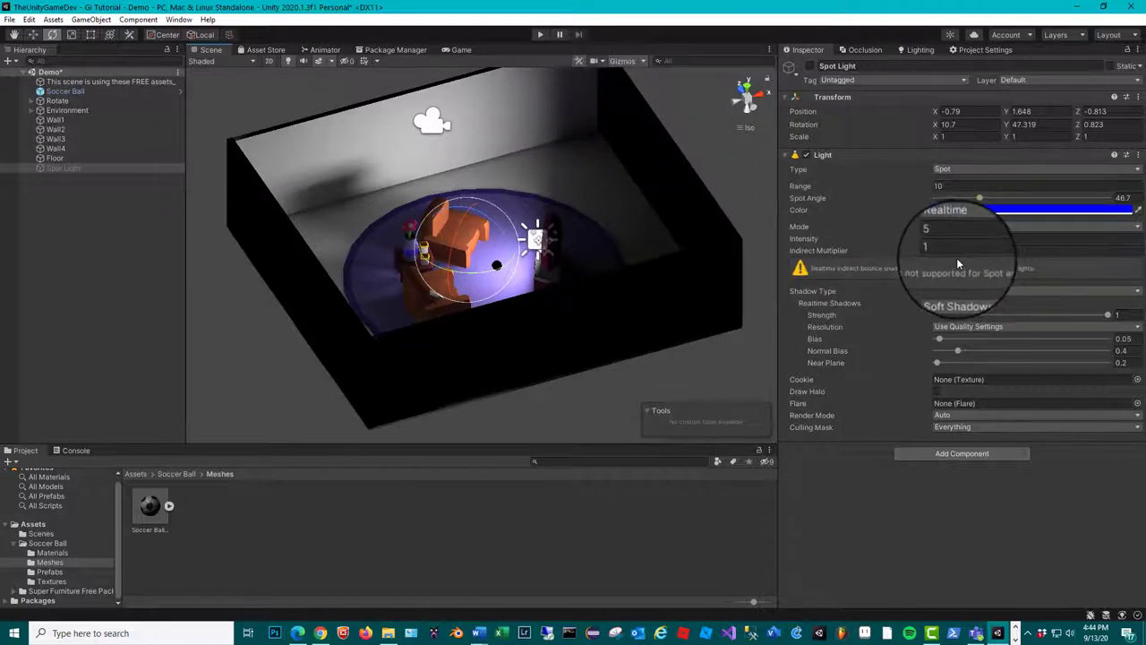
# Change lightmapping Bounces to 2, then 4, and zoom in to inspect the rebaked room
pyautogui.click(918, 49)
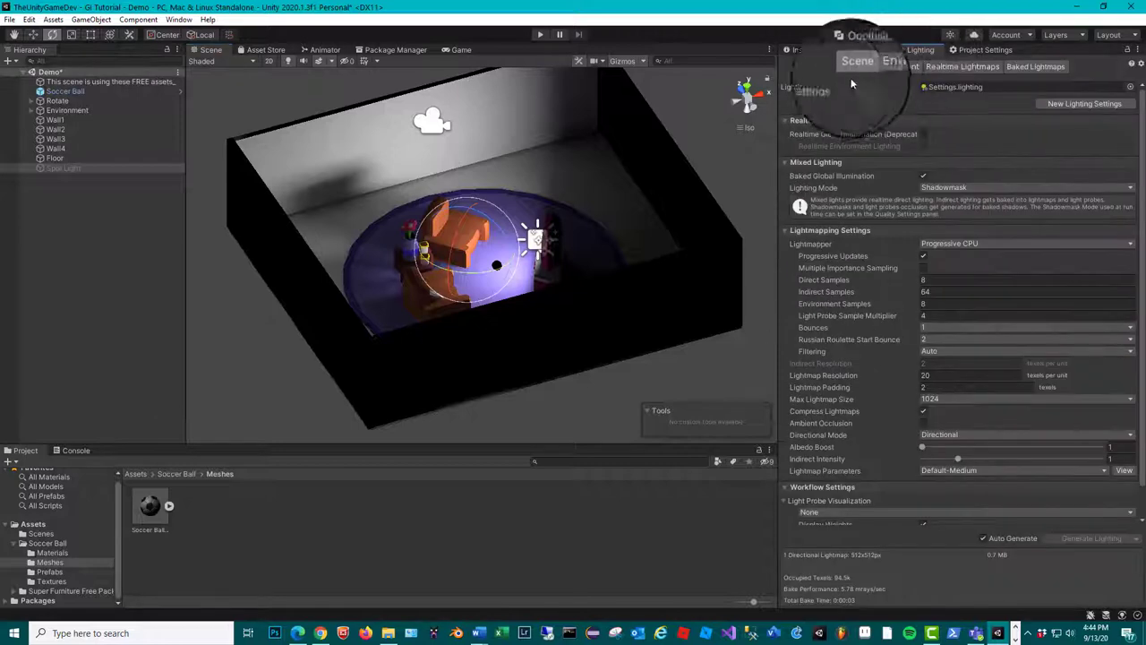
pyautogui.click(940, 328)
pyautogui.click(958, 367)
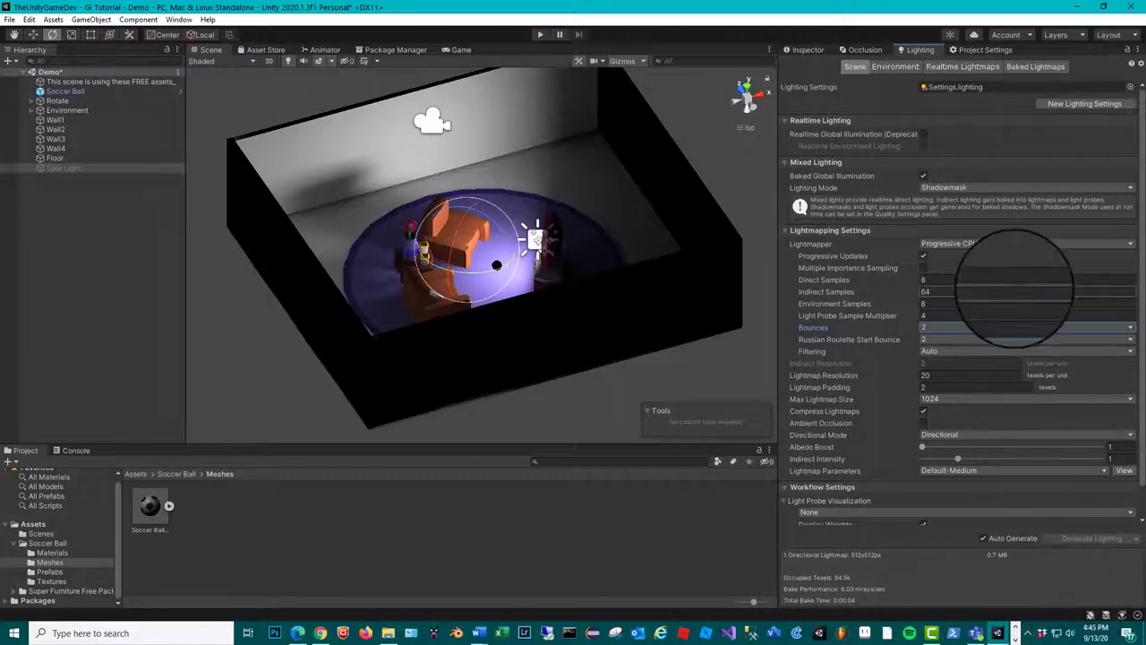
pyautogui.click(932, 328)
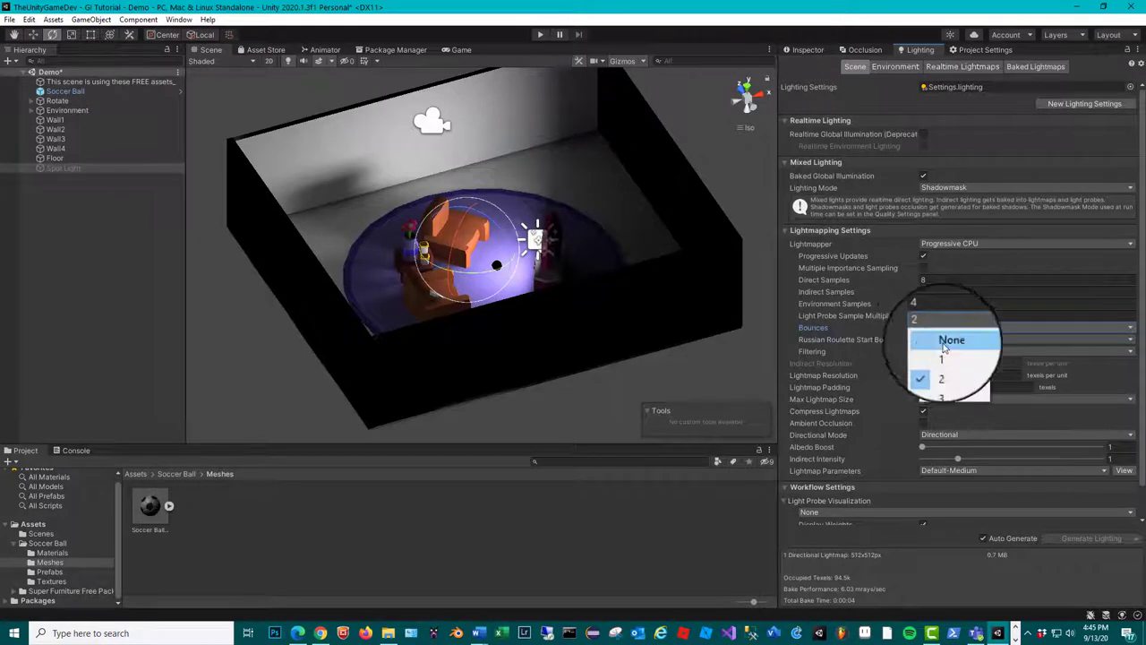
pyautogui.click(960, 395)
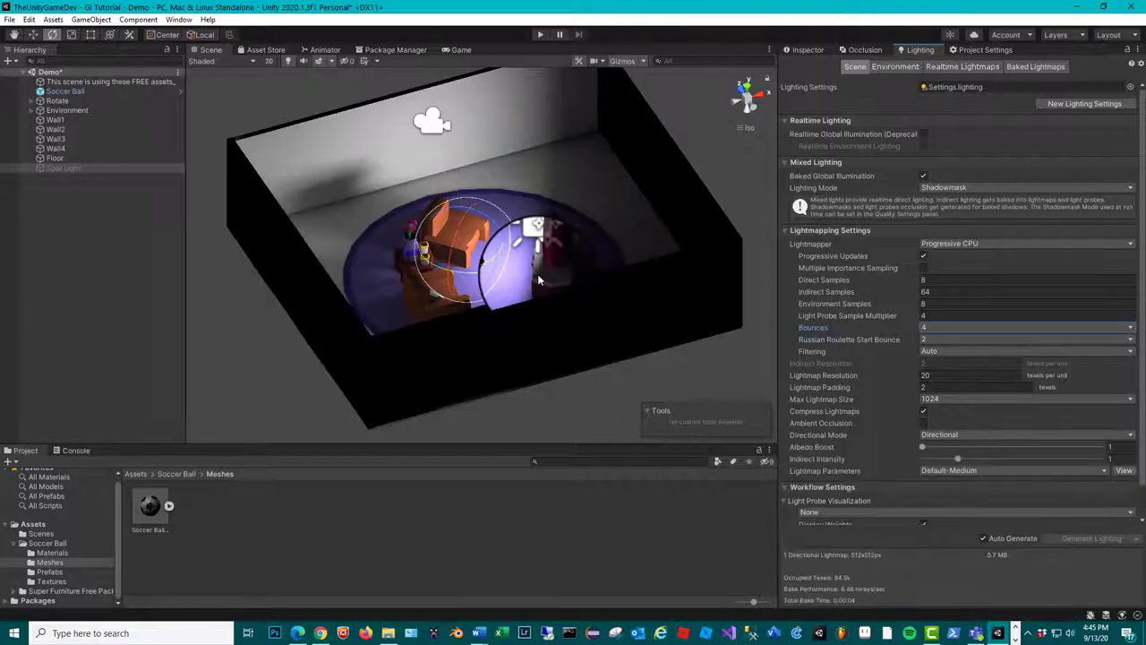
pyautogui.moveTo(538, 281); pyautogui.dragTo(410, 272)
pyautogui.scroll(3, 408, 271)
pyautogui.scroll(2, 407, 271)
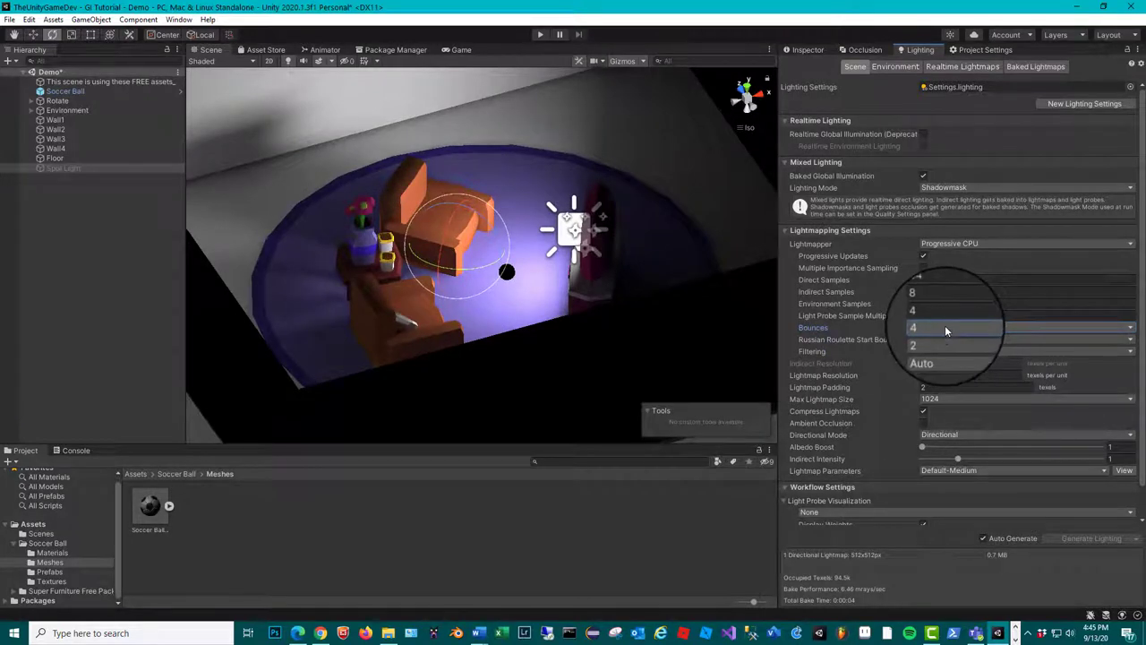
# Set Bounces to 1 and then None, orbit the view, and select Wall1
pyautogui.click(945, 328)
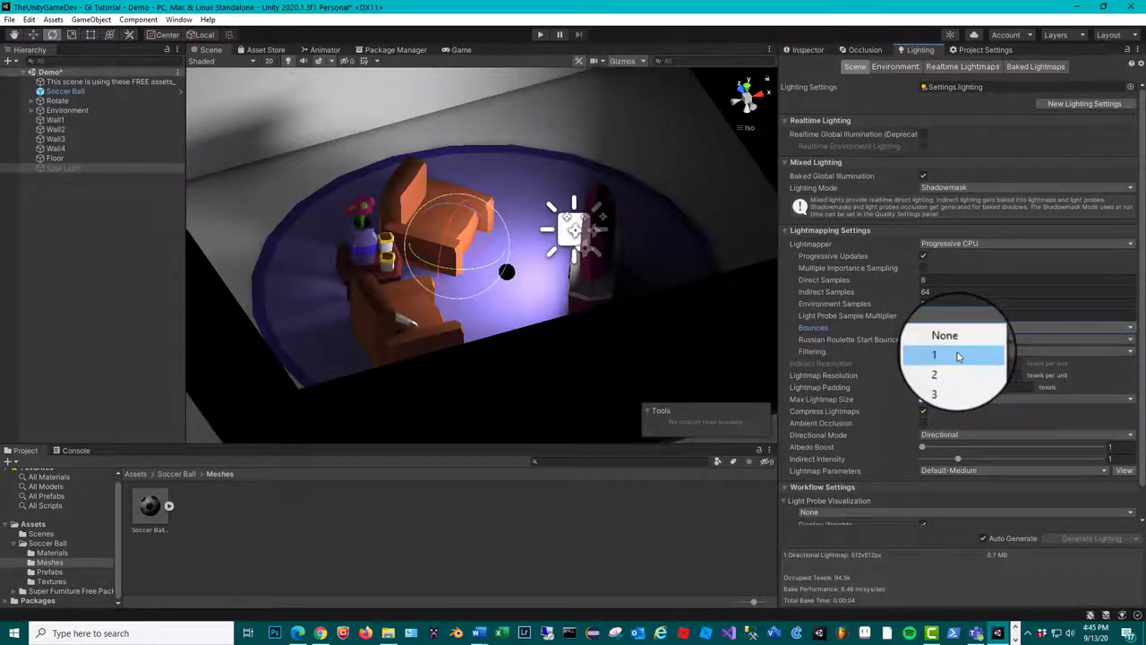
pyautogui.click(957, 356)
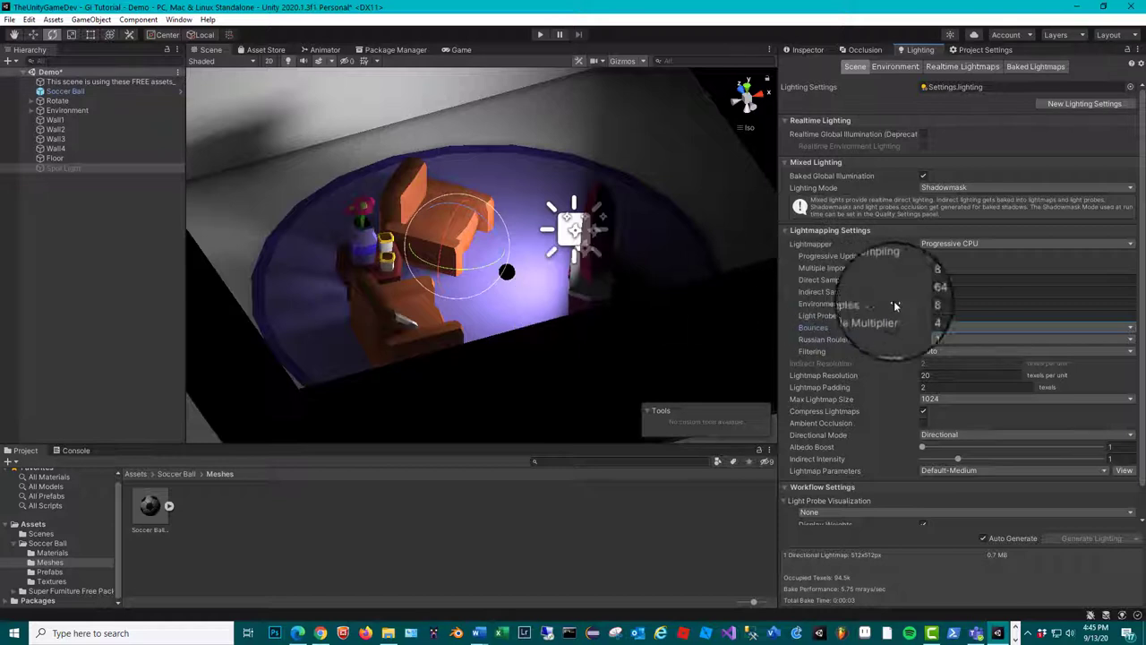
pyautogui.click(931, 327)
pyautogui.click(934, 339)
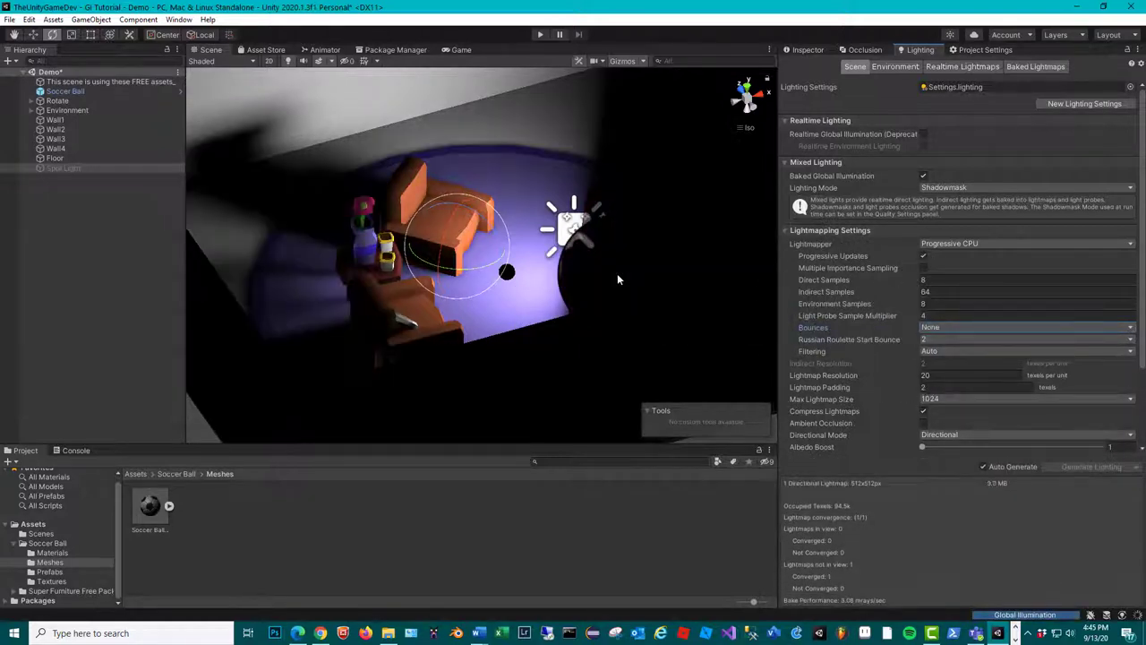
pyautogui.keyDown('alt'); pyautogui.moveTo(618, 280); pyautogui.dragTo(606, 251); pyautogui.keyUp('alt')
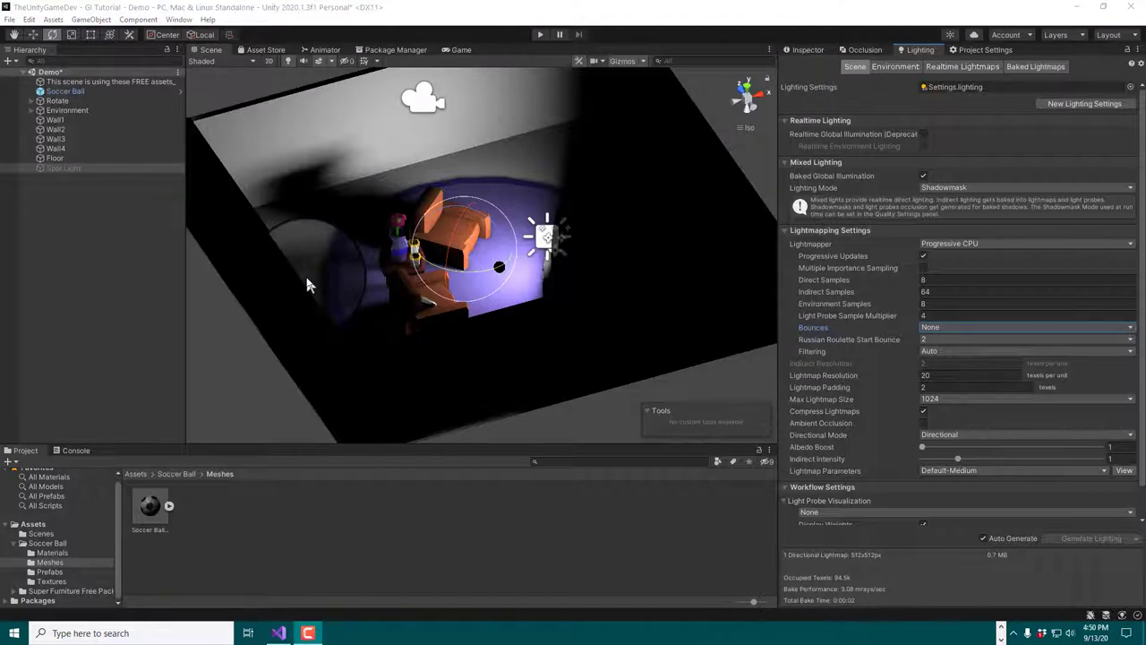
pyautogui.click(378, 132)
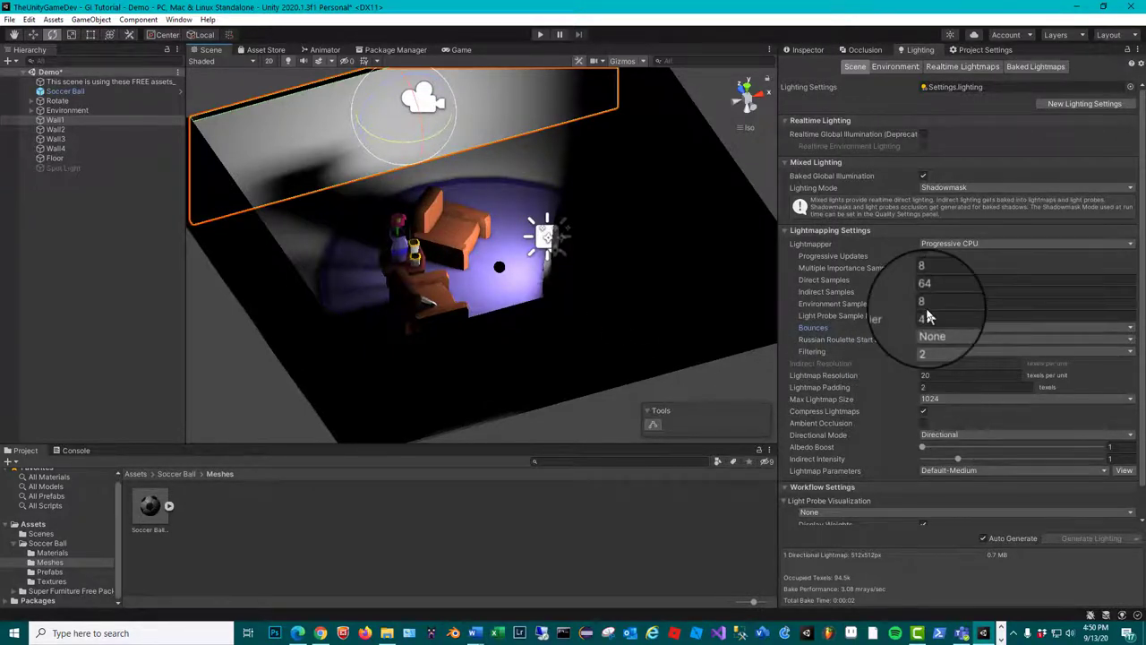
# Assign the Yellow material to Wall1's Mesh Renderer
pyautogui.click(811, 51)
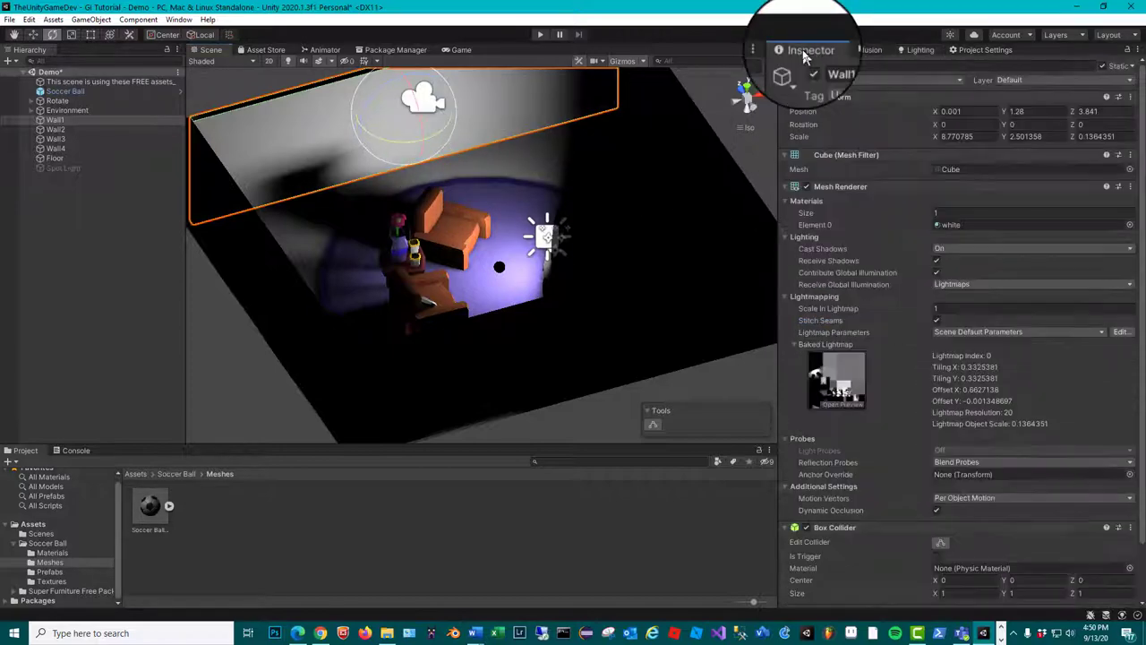
pyautogui.click(1130, 224)
pyautogui.click(982, 231)
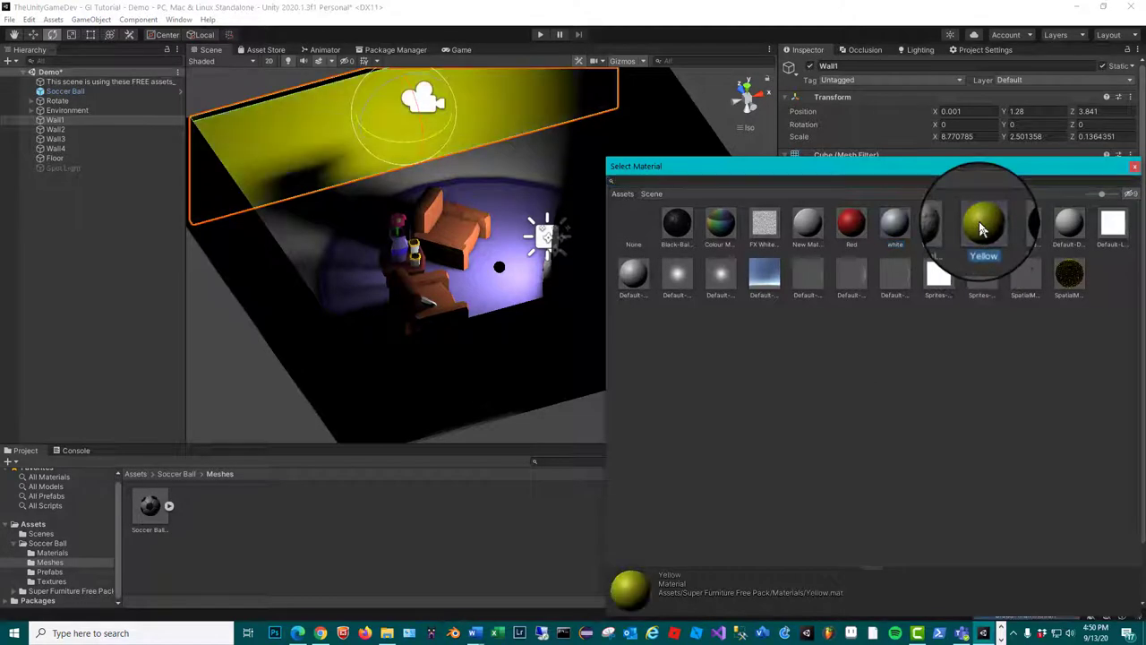
# Select Wall3 and give it the Red material, orbiting to view the red wall
pyautogui.keyDown('alt'); pyautogui.moveTo(532, 187); pyautogui.dragTo(332, 115); pyautogui.keyUp('alt')
pyautogui.click(333, 114)
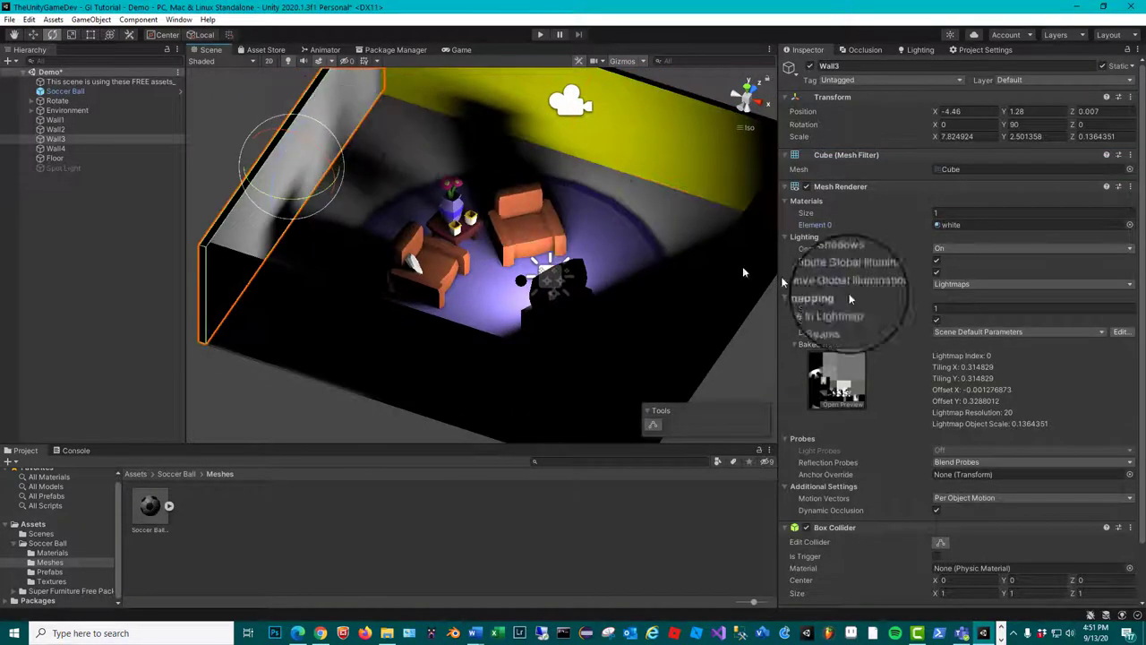
pyautogui.click(1129, 225)
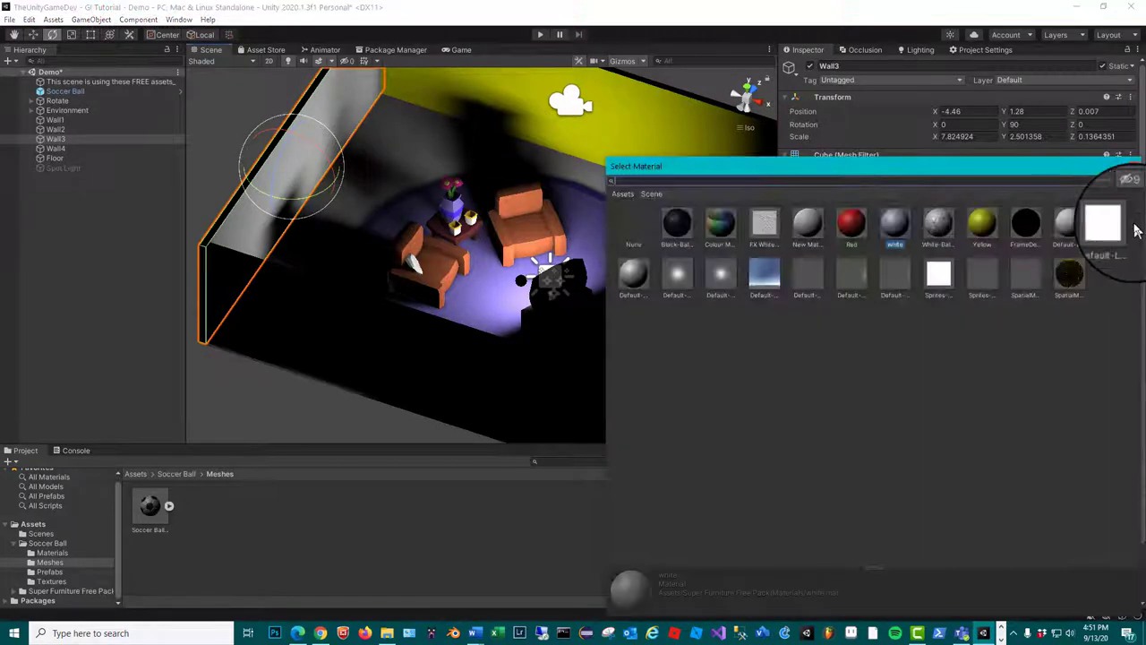
pyautogui.click(864, 231)
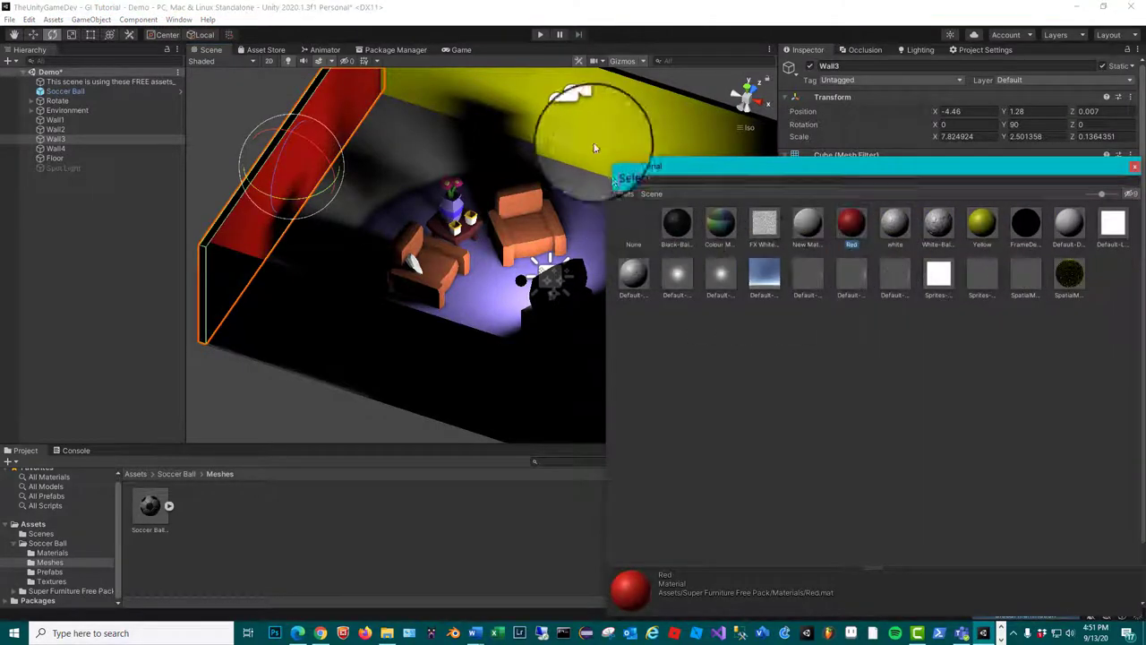
pyautogui.click(436, 170)
pyautogui.keyDown('alt'); pyautogui.moveTo(436, 170); pyautogui.dragTo(556, 188); pyautogui.keyUp('alt')
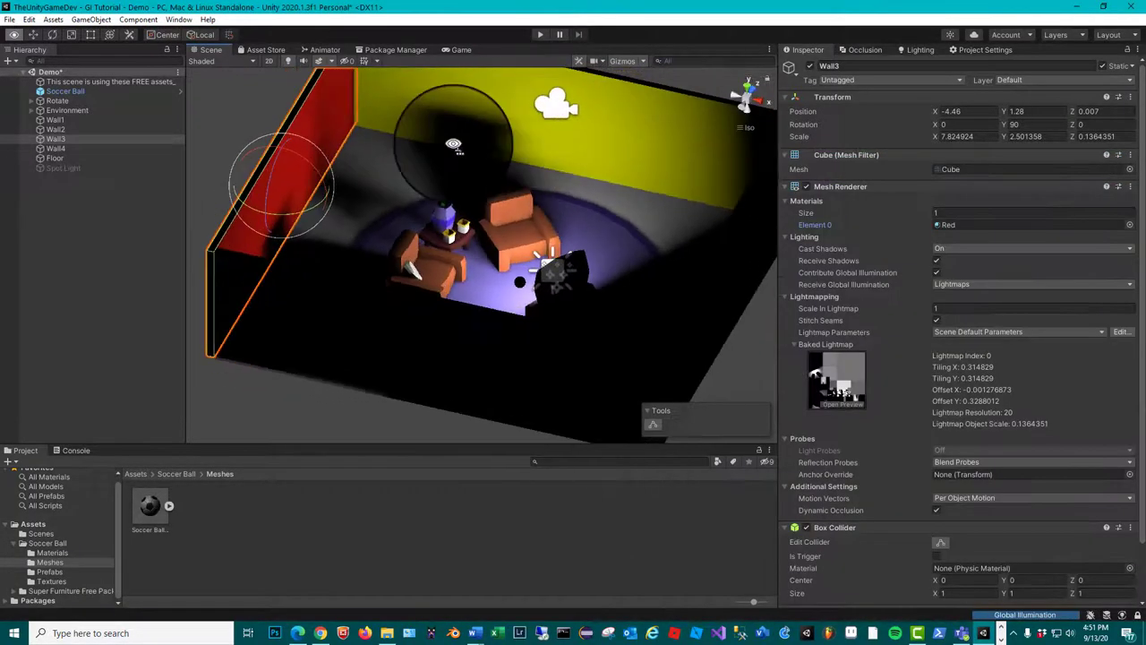
pyautogui.click(874, 229)
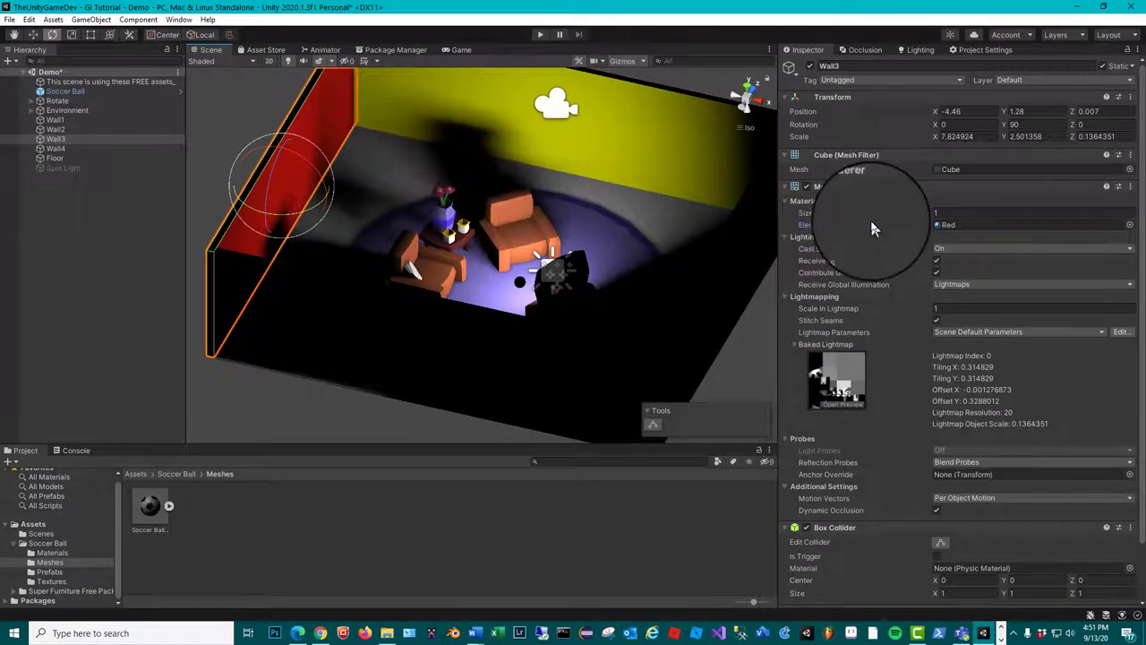
# In Lighting settings, check the Russian Roulette and Bounces options, keeping Bounces at None
pyautogui.click(921, 51)
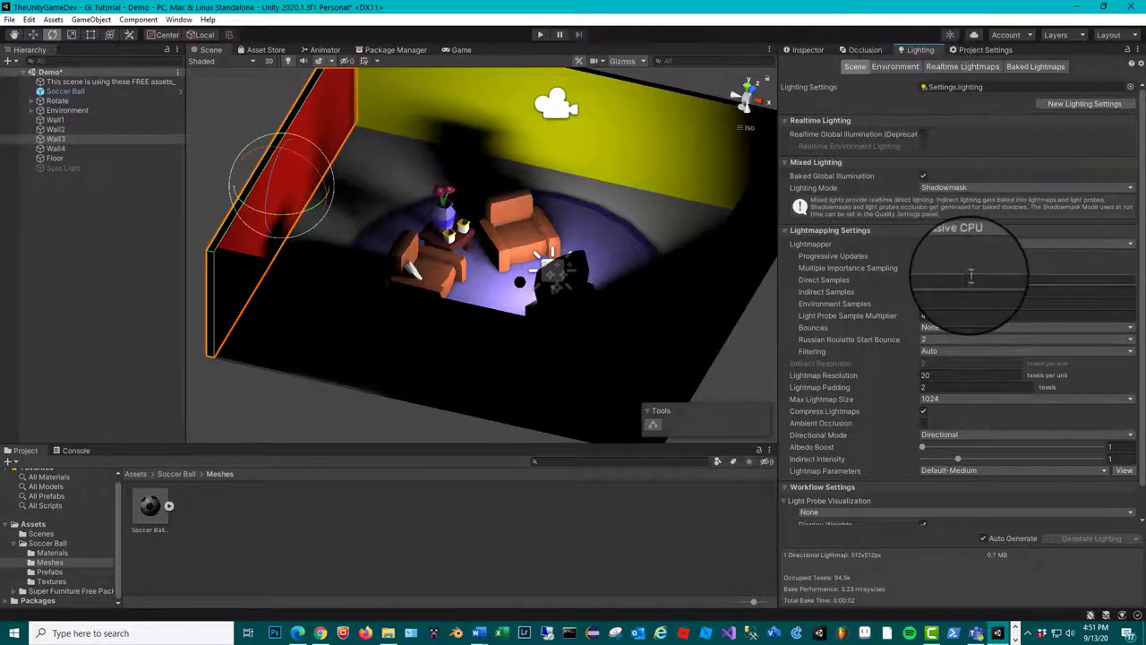
pyautogui.click(940, 343)
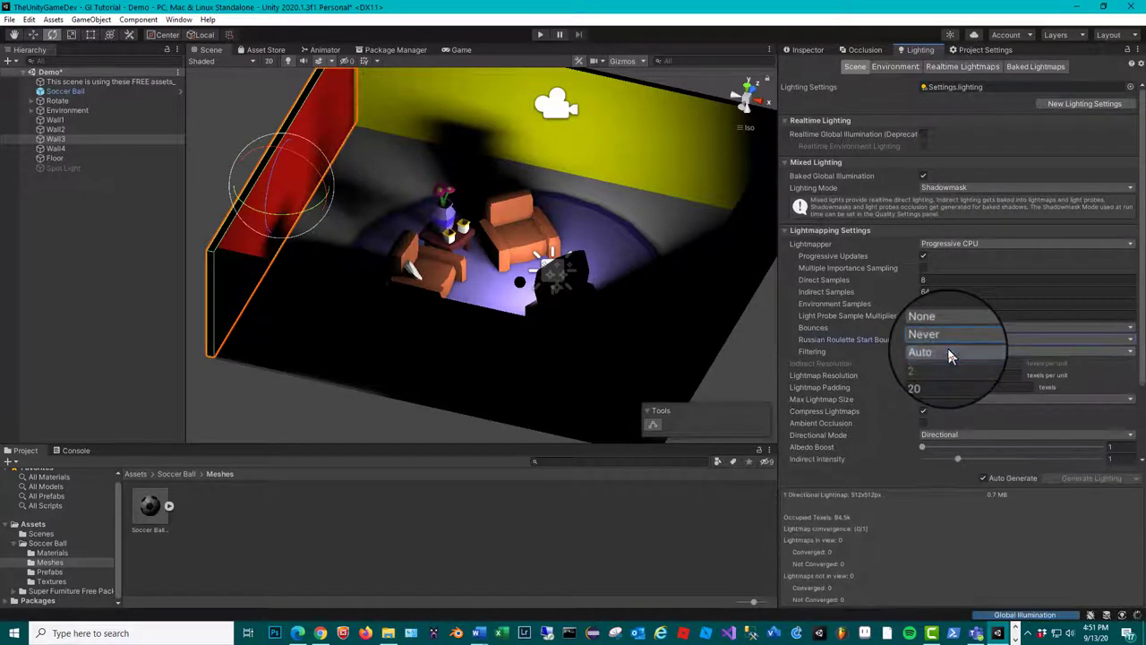
pyautogui.click(954, 345)
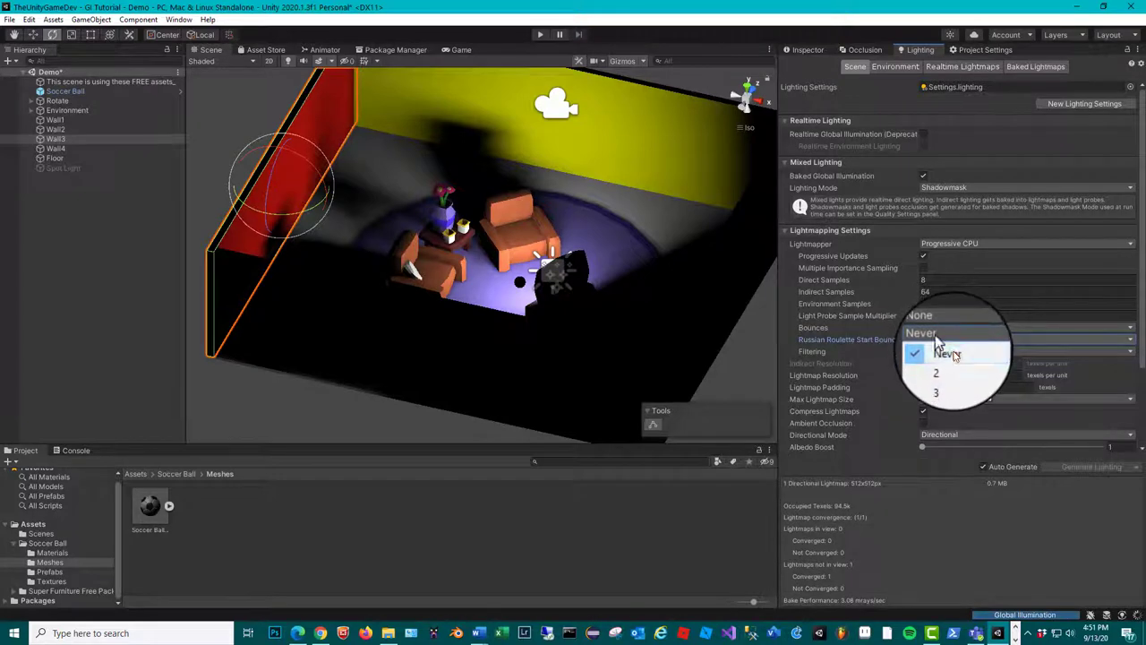
pyautogui.click(955, 355)
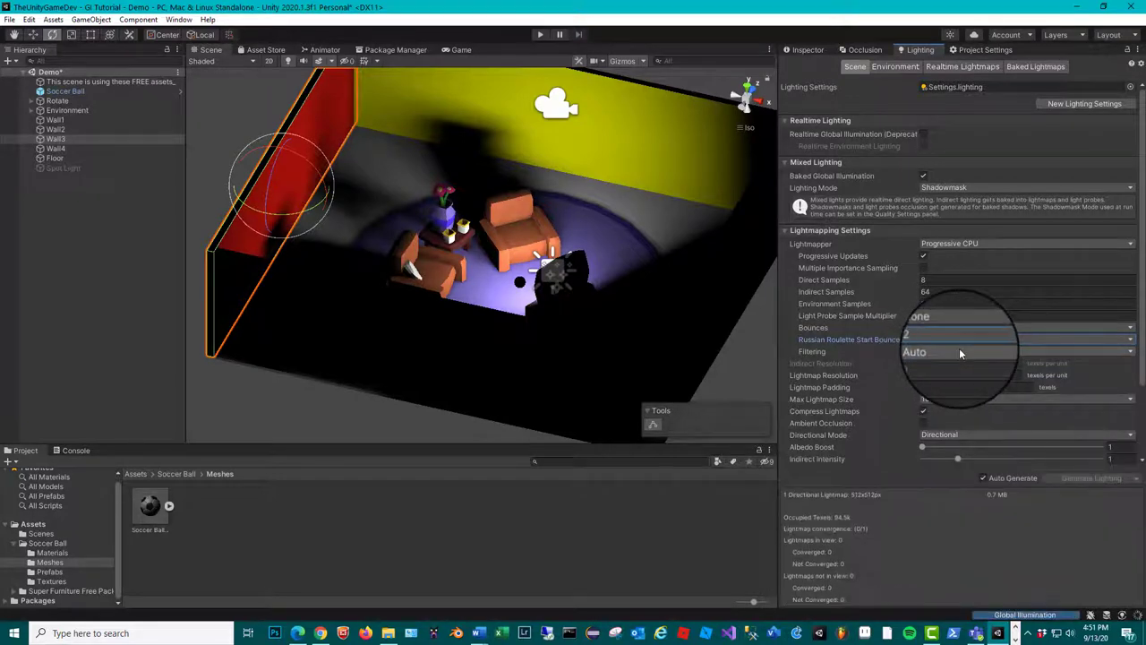
pyautogui.click(965, 328)
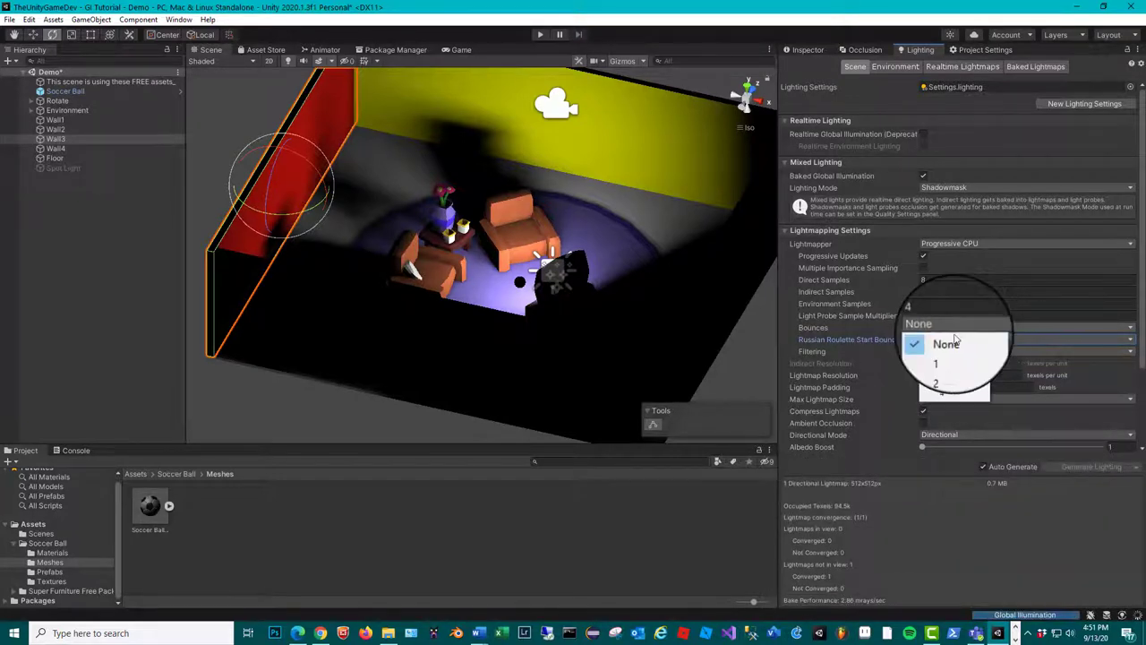
pyautogui.click(955, 342)
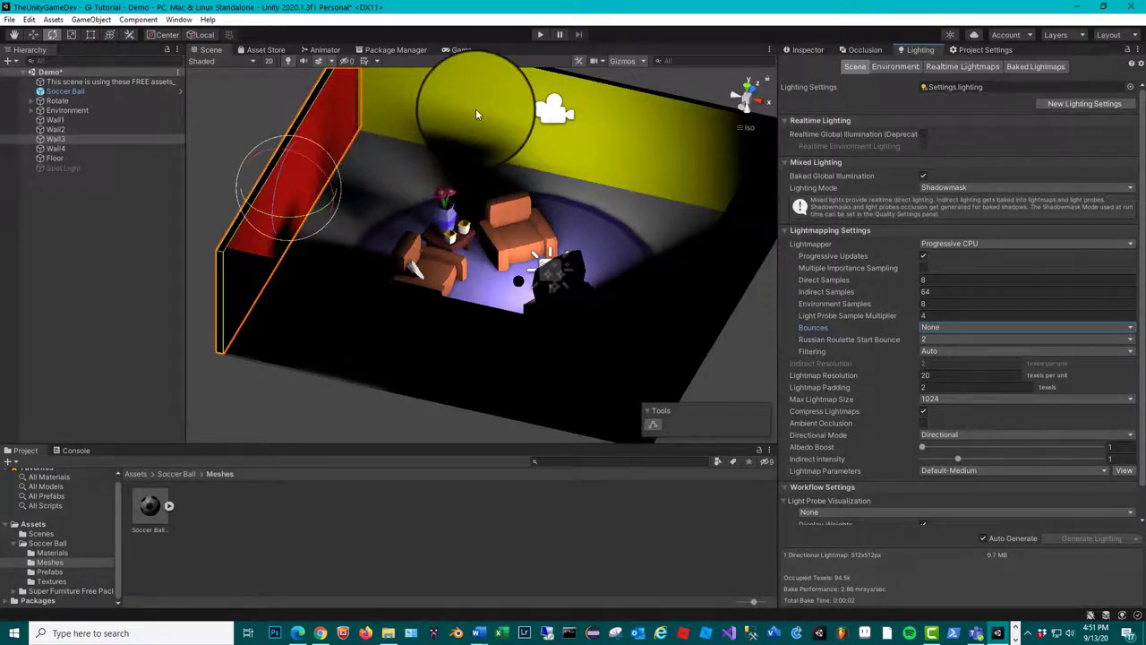
# Orbit to a frontal, then high view of the room without bounced light
pyautogui.keyDown('alt'); pyautogui.moveTo(428, 142); pyautogui.dragTo(409, 72); pyautogui.keyUp('alt')
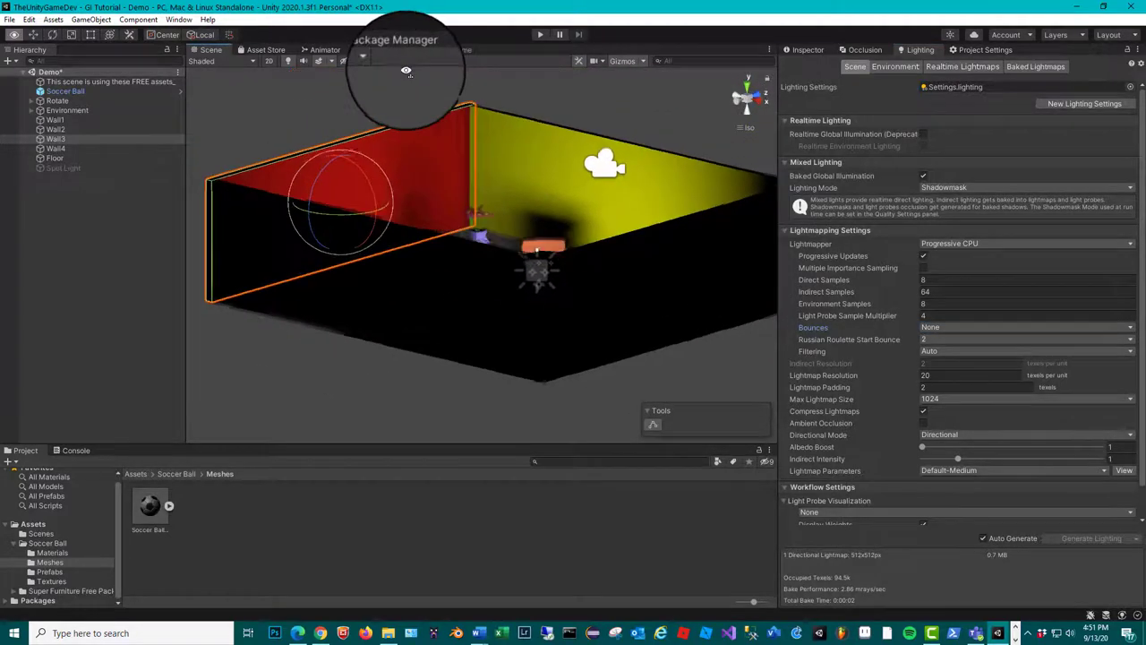
pyautogui.click(540, 85)
pyautogui.keyDown('alt'); pyautogui.moveTo(516, 166); pyautogui.dragTo(378, 153); pyautogui.keyUp('alt')
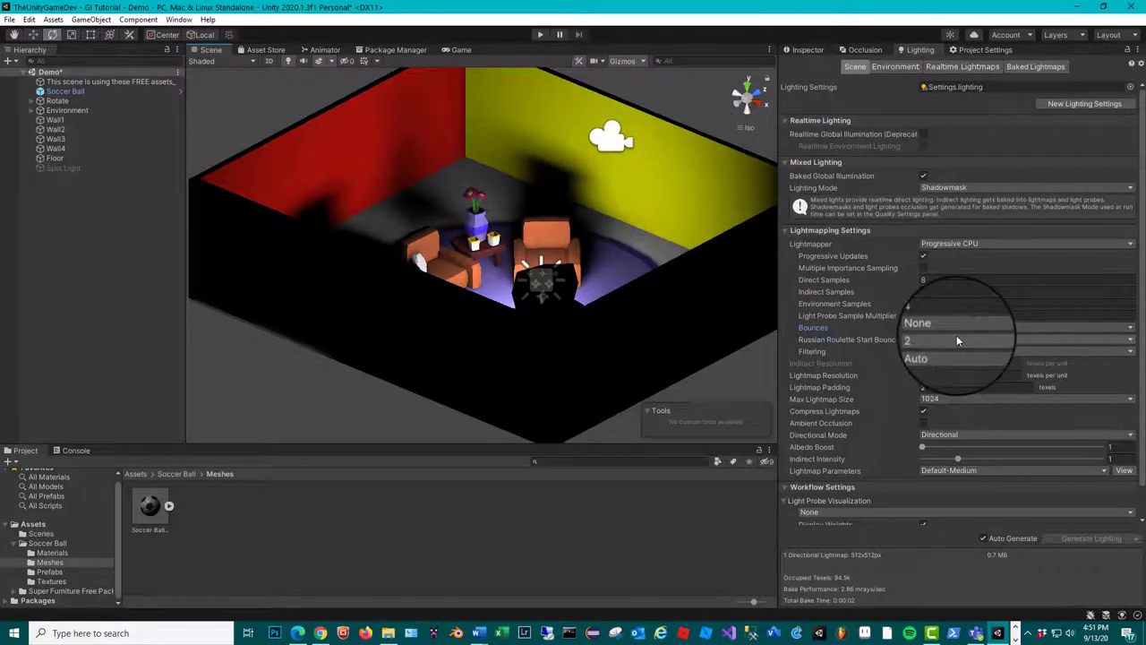
# Set lightmap Bounces to 1 and orbit down over the lit floor
pyautogui.click(954, 327)
pyautogui.click(947, 350)
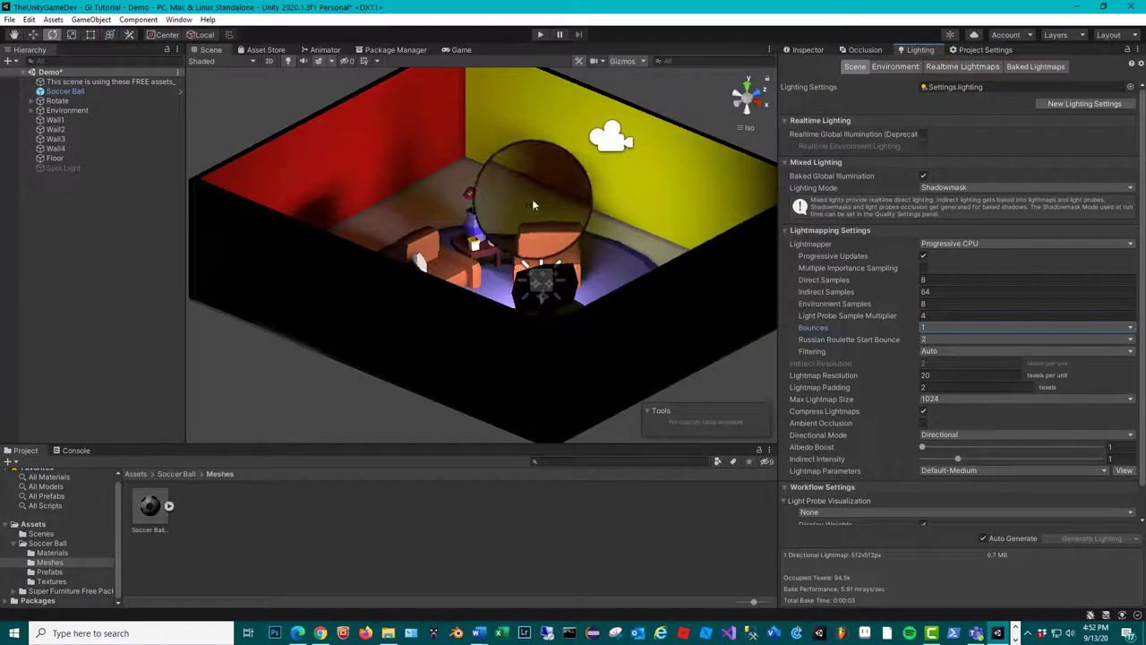
pyautogui.scroll(3, 468, 171)
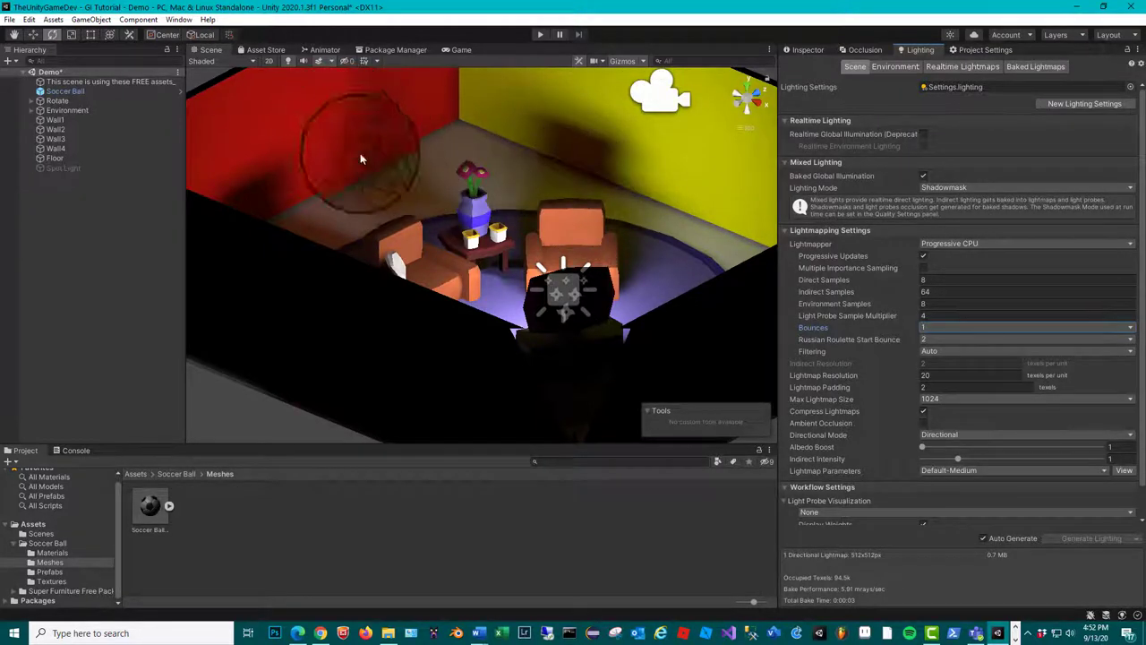
pyautogui.keyDown('alt'); pyautogui.moveTo(412, 192); pyautogui.dragTo(742, 242); pyautogui.keyUp('alt')
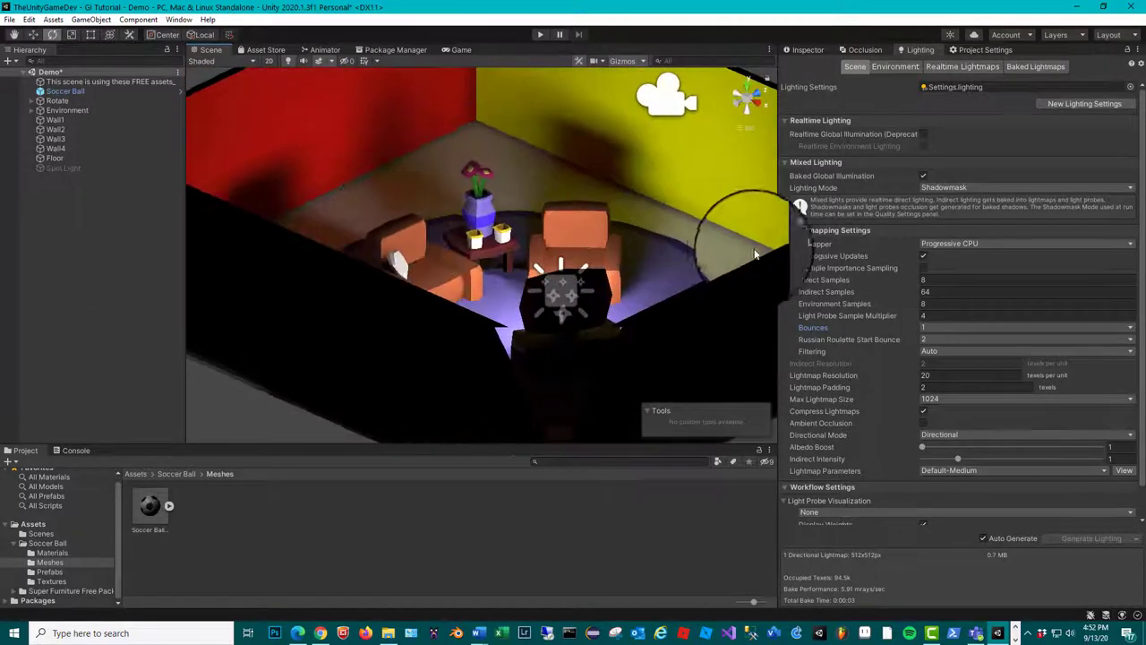
pyautogui.keyDown('alt'); pyautogui.moveTo(608, 227); pyautogui.dragTo(606, 235); pyautogui.keyUp('alt')
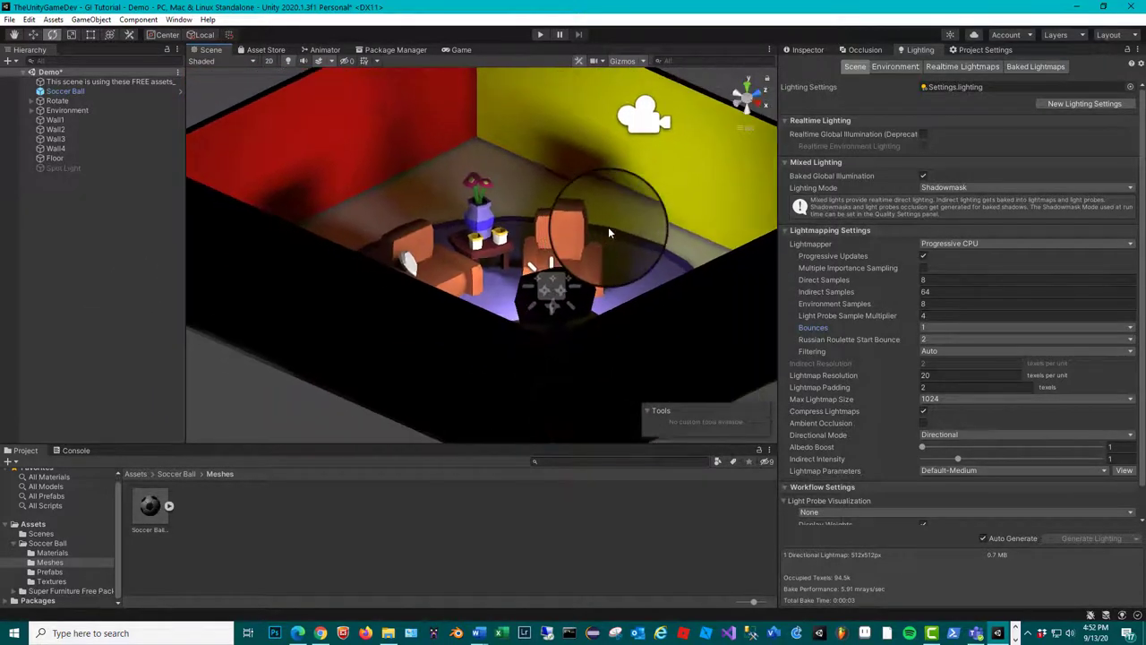
# Raise Bounces to 2, view the yellow wall, then raise Bounces to 4
pyautogui.click(948, 328)
pyautogui.click(952, 366)
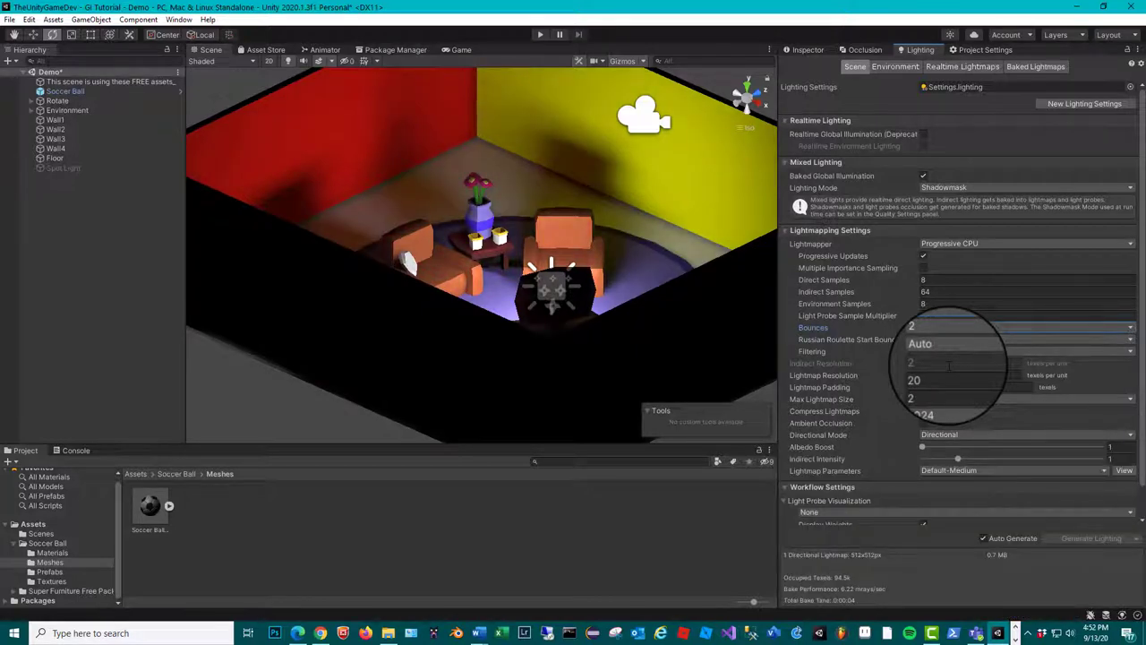
pyautogui.keyDown('alt'); pyautogui.moveTo(690, 139); pyautogui.dragTo(558, 115); pyautogui.keyUp('alt')
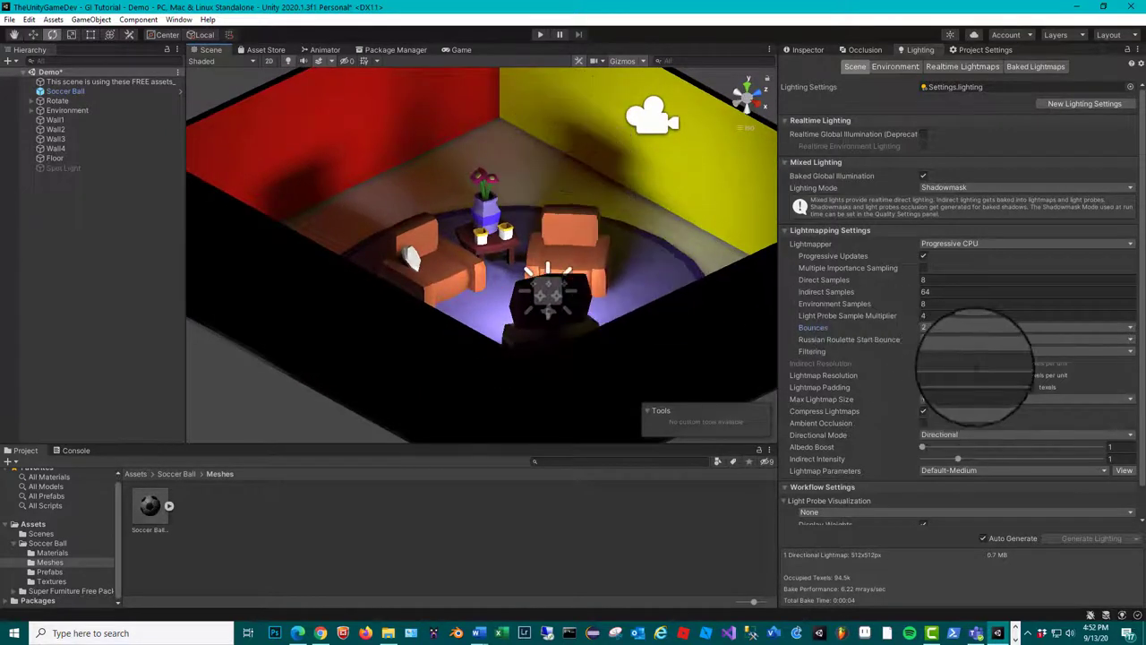
pyautogui.click(940, 327)
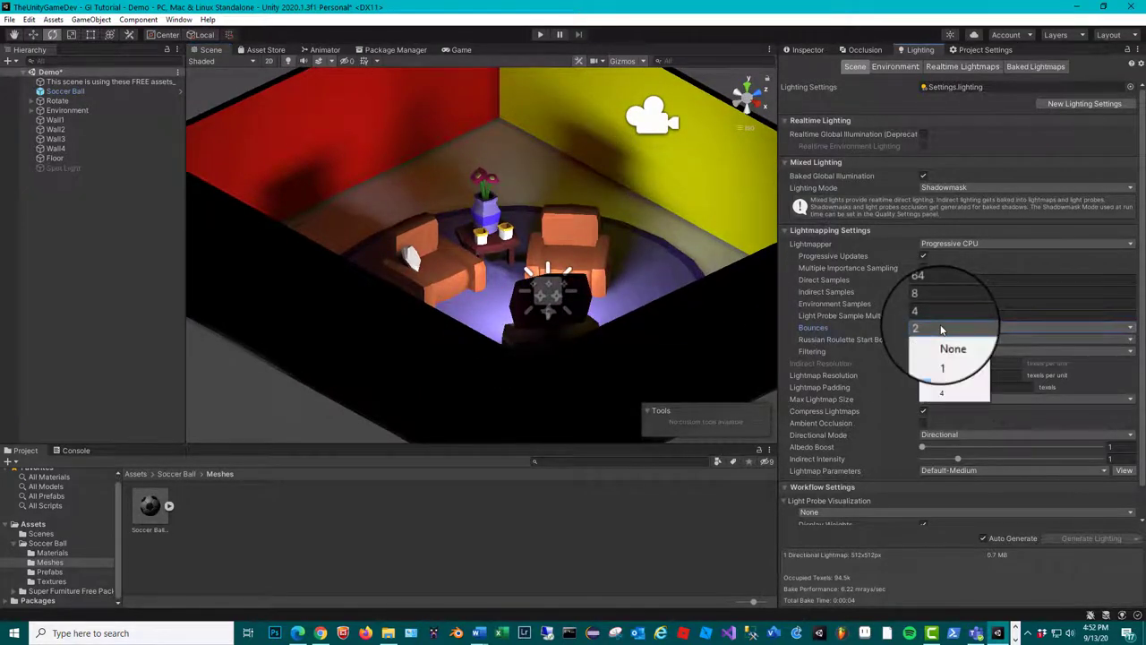
pyautogui.click(945, 398)
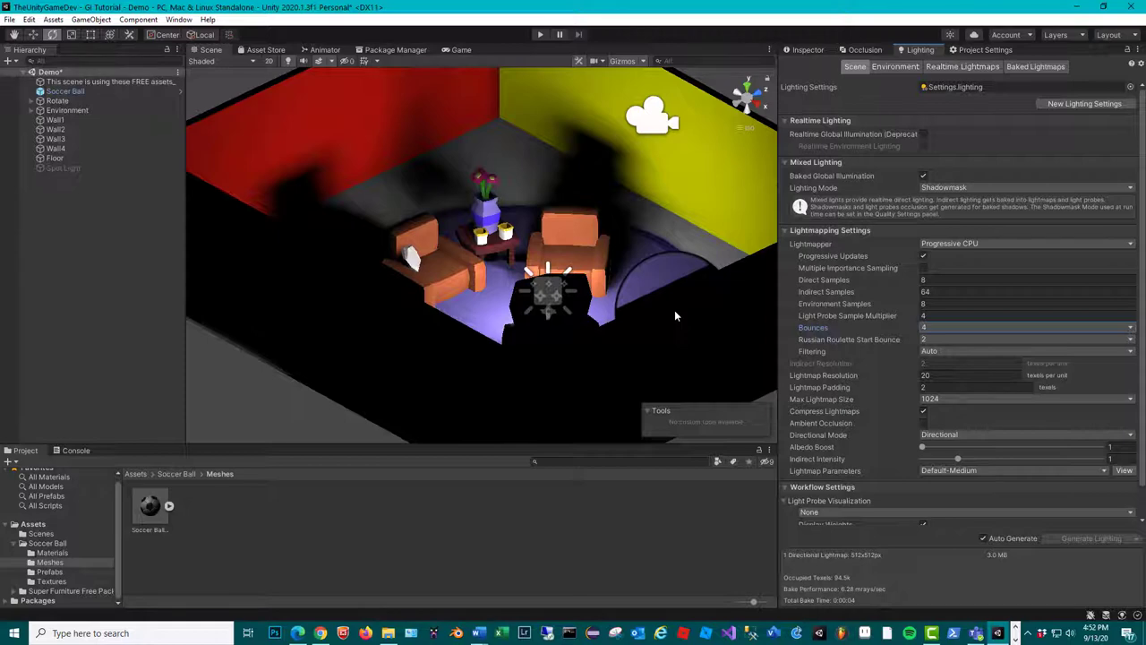
# Disable Auto Generate, bake with Generate Lighting at 4 bounces, and inspect the result
pyautogui.keyDown('alt'); pyautogui.moveTo(542, 201); pyautogui.dragTo(819, 188); pyautogui.keyUp('alt')
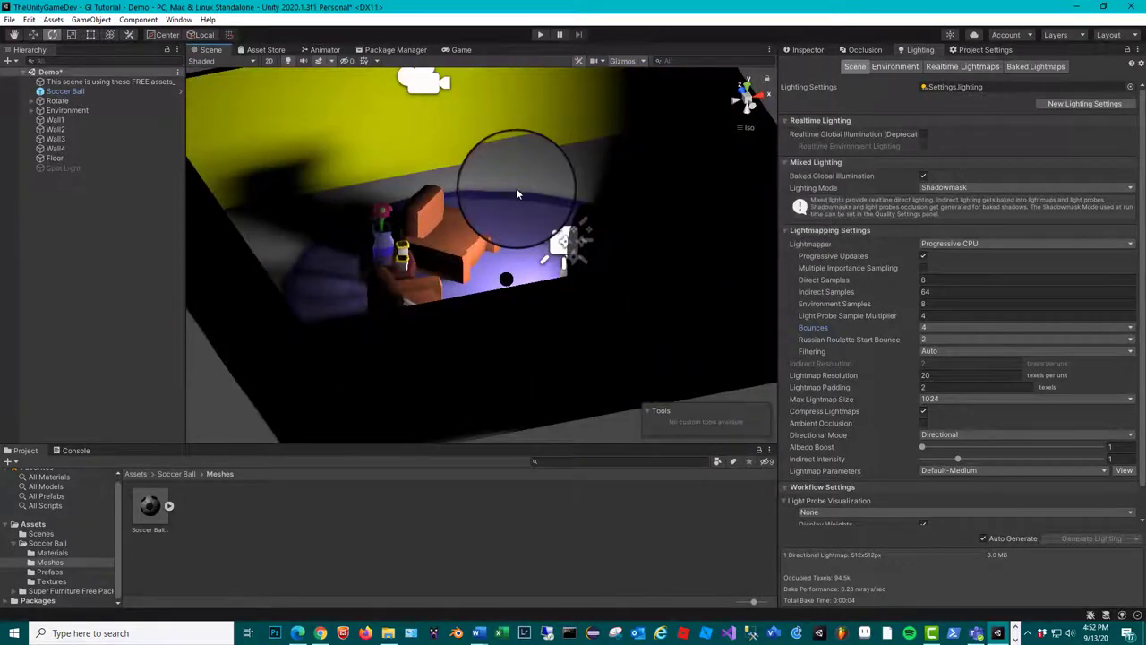
pyautogui.moveTo(516, 194)
pyautogui.keyDown('alt'); pyautogui.mouseDown()
pyautogui.moveTo(576, 180)
pyautogui.moveTo(538, 134)
pyautogui.moveTo(516, 179)
pyautogui.mouseUp(); pyautogui.keyUp('alt')
pyautogui.scroll(-3, 538, 128)
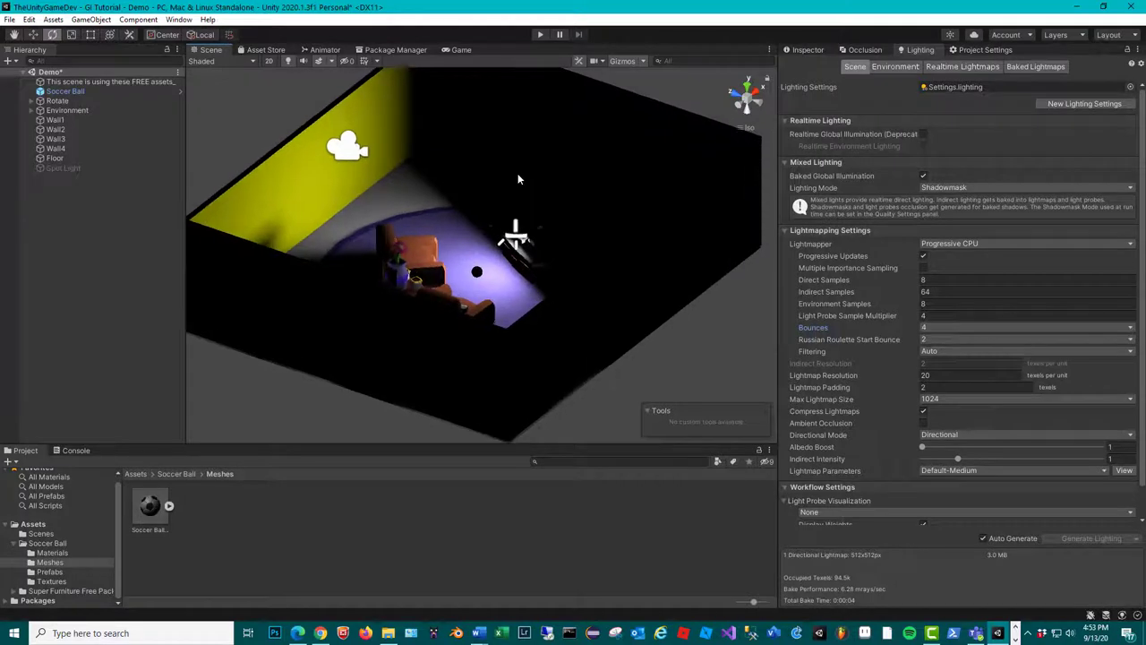
pyautogui.click(983, 540)
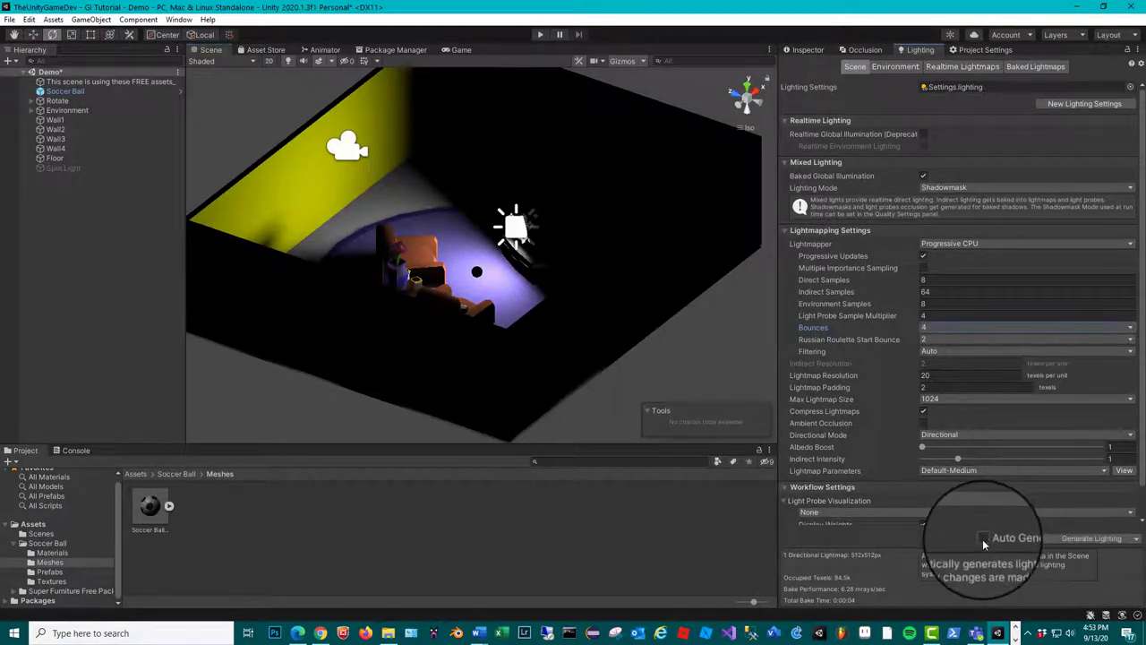
pyautogui.click(1096, 536)
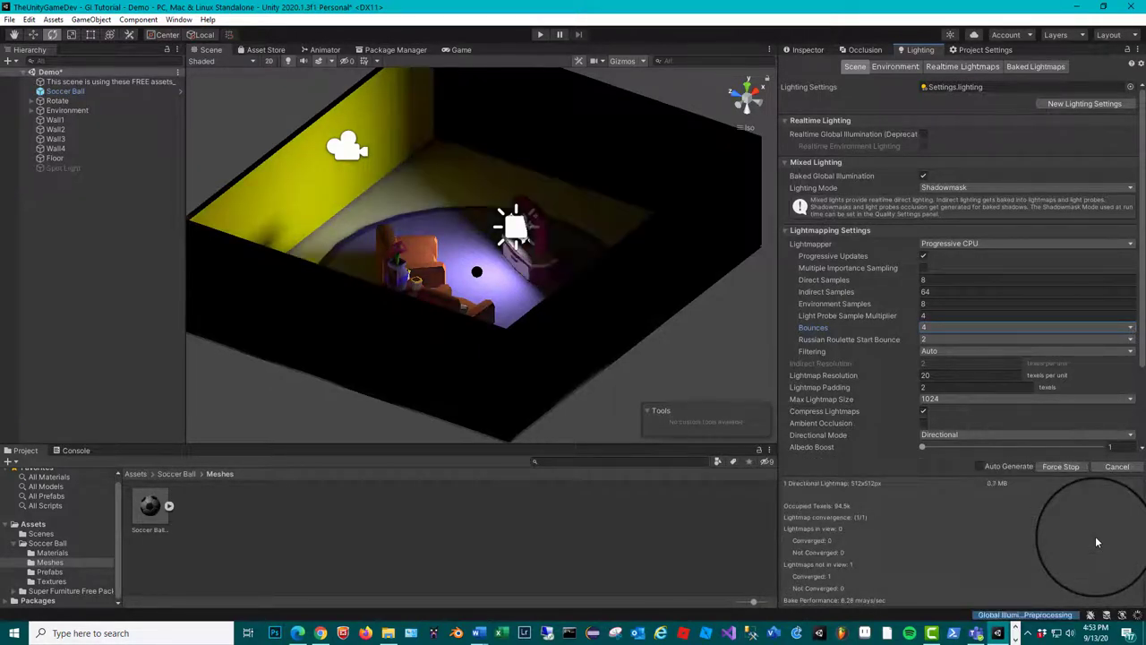
pyautogui.keyDown('alt'); pyautogui.moveTo(761, 336); pyautogui.dragTo(376, 310); pyautogui.keyUp('alt')
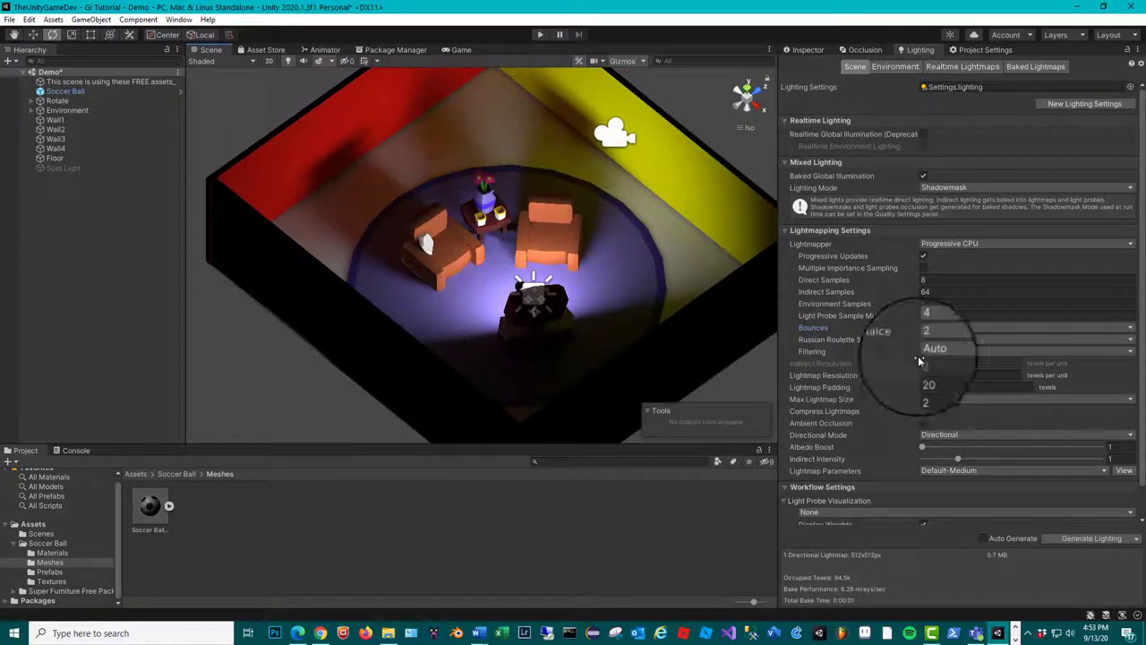
# Leave Bounces at 4 and select the Area Light under Environment in the Hierarchy
pyautogui.click(939, 329)
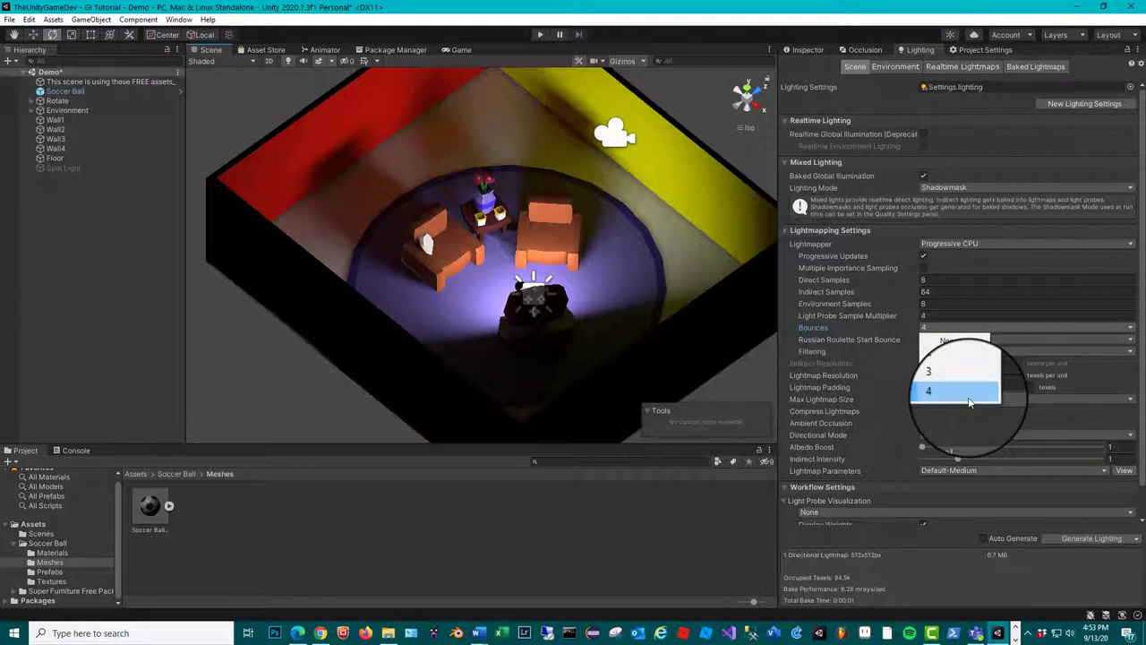
pyautogui.click(598, 214)
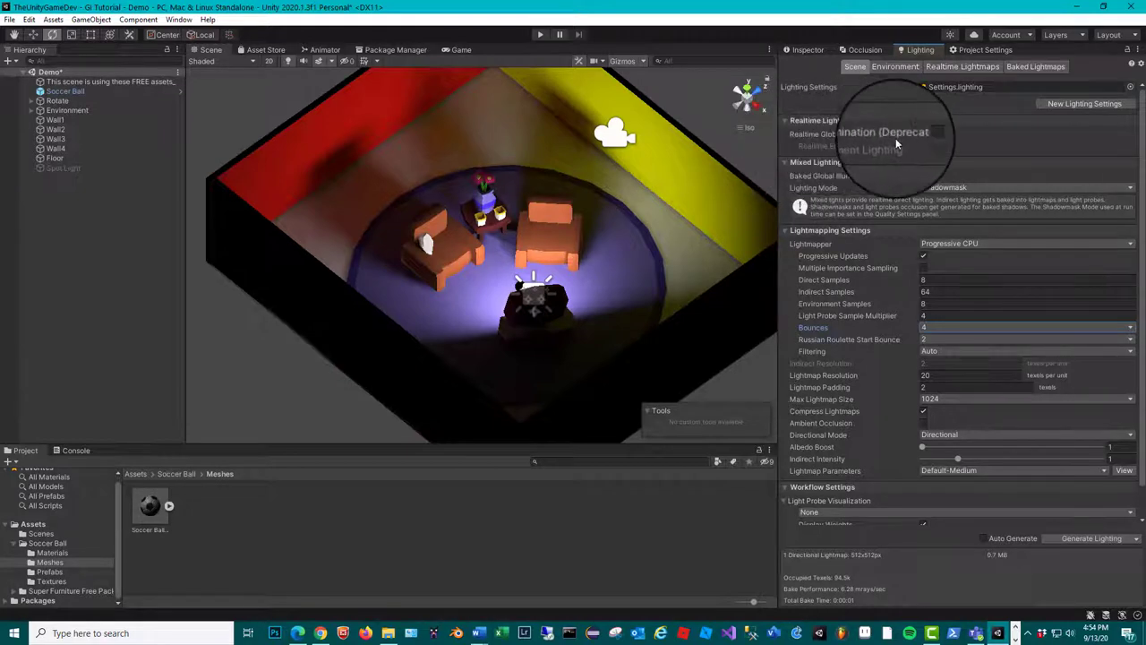
pyautogui.moveTo(915, 139)
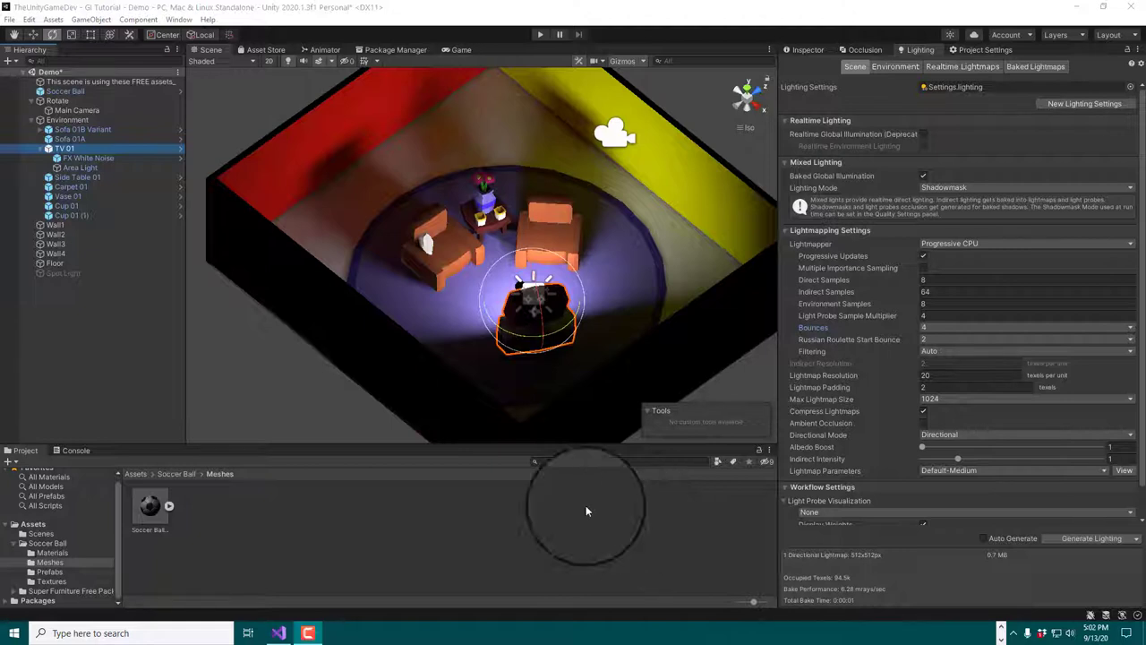
pyautogui.click(89, 167)
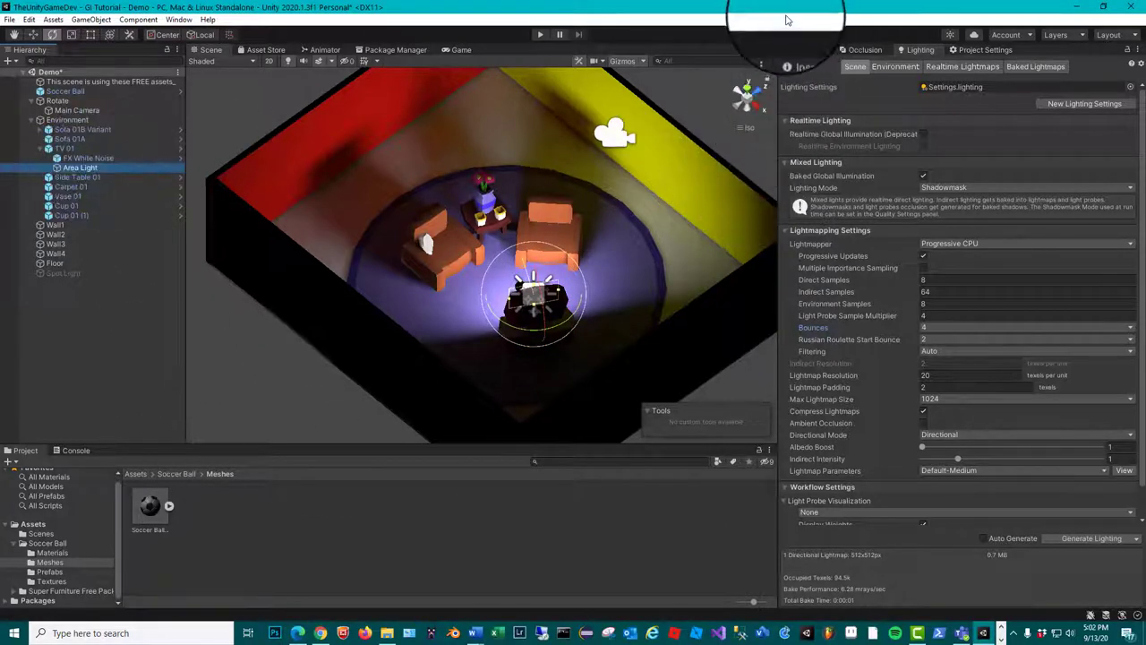
# Show the Area Light's Inspector and keep its Light Type as Area (baked only)
pyautogui.click(805, 49)
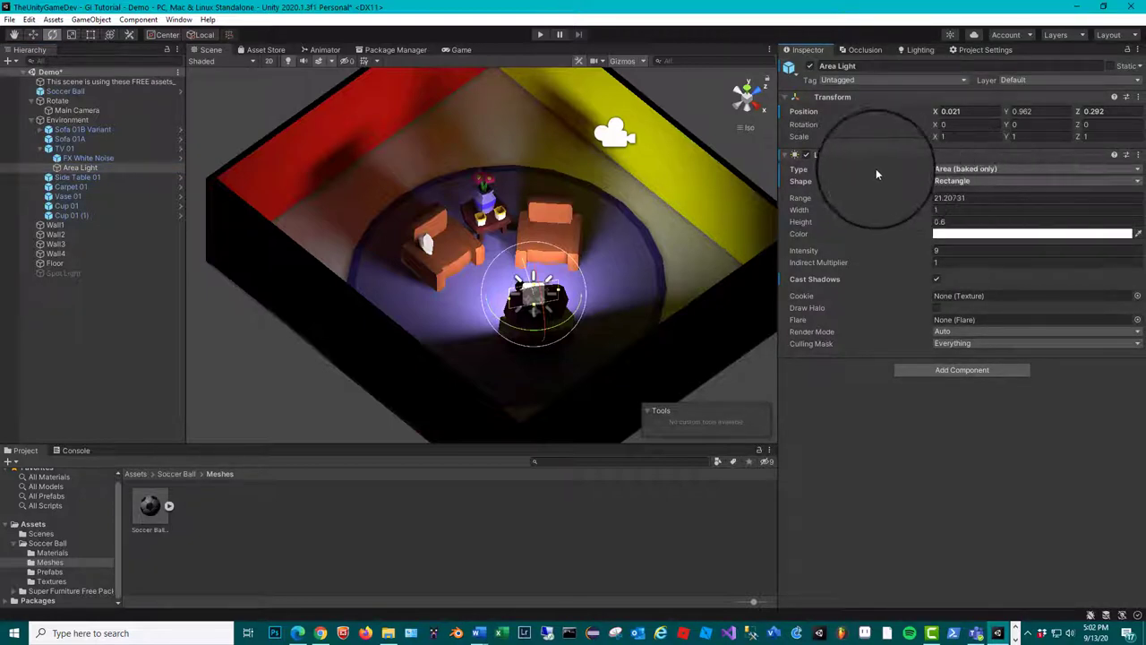
pyautogui.click(966, 169)
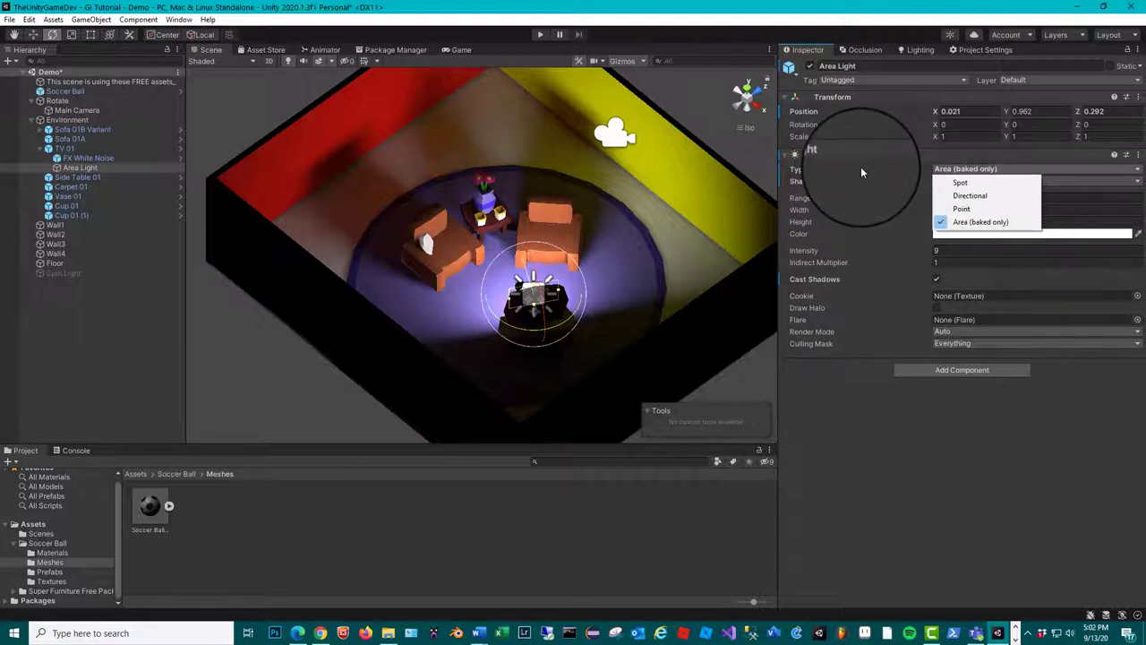
pyautogui.click(985, 223)
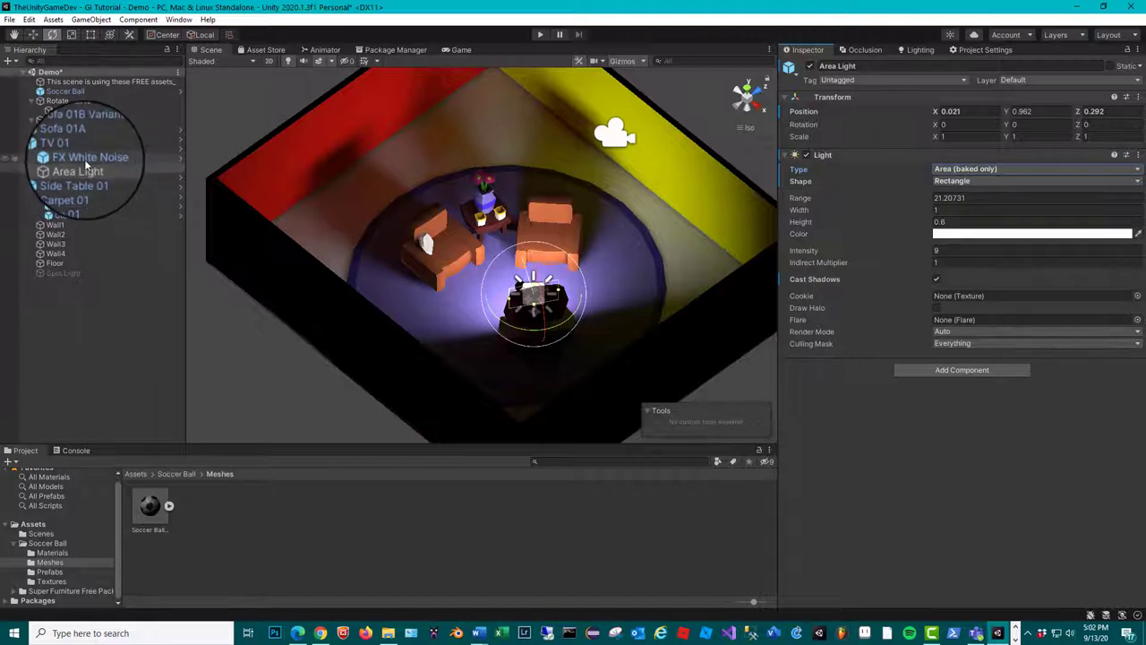
# Disable the Area Light, re-enable Auto Generate lighting, and select the Spot Light
pyautogui.click(811, 68)
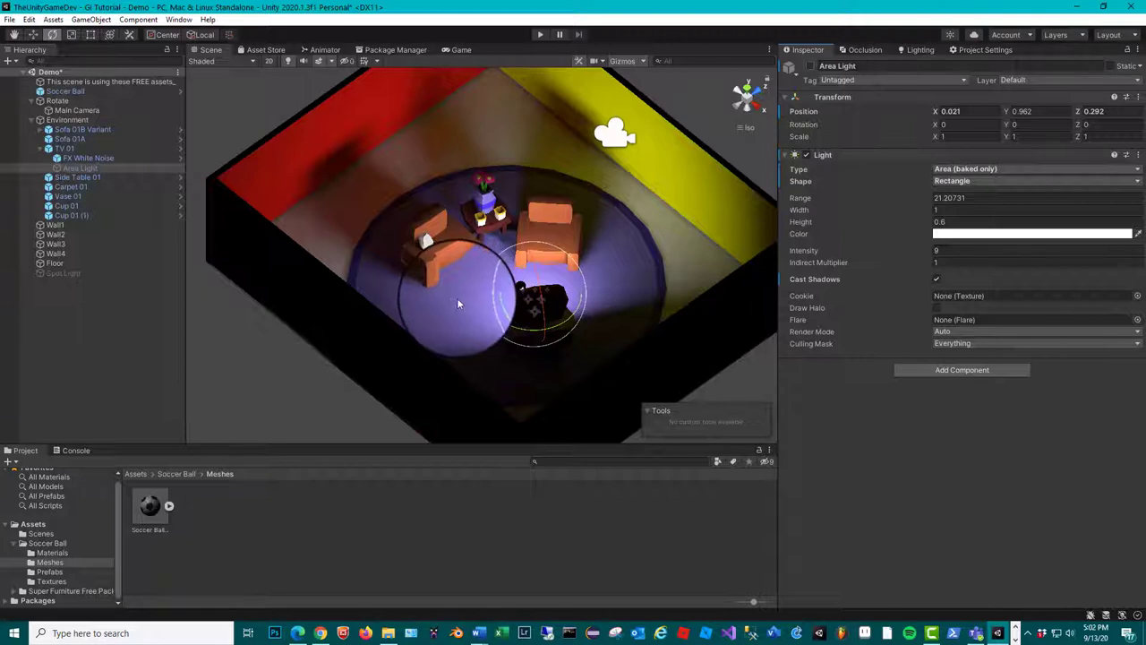
pyautogui.click(919, 50)
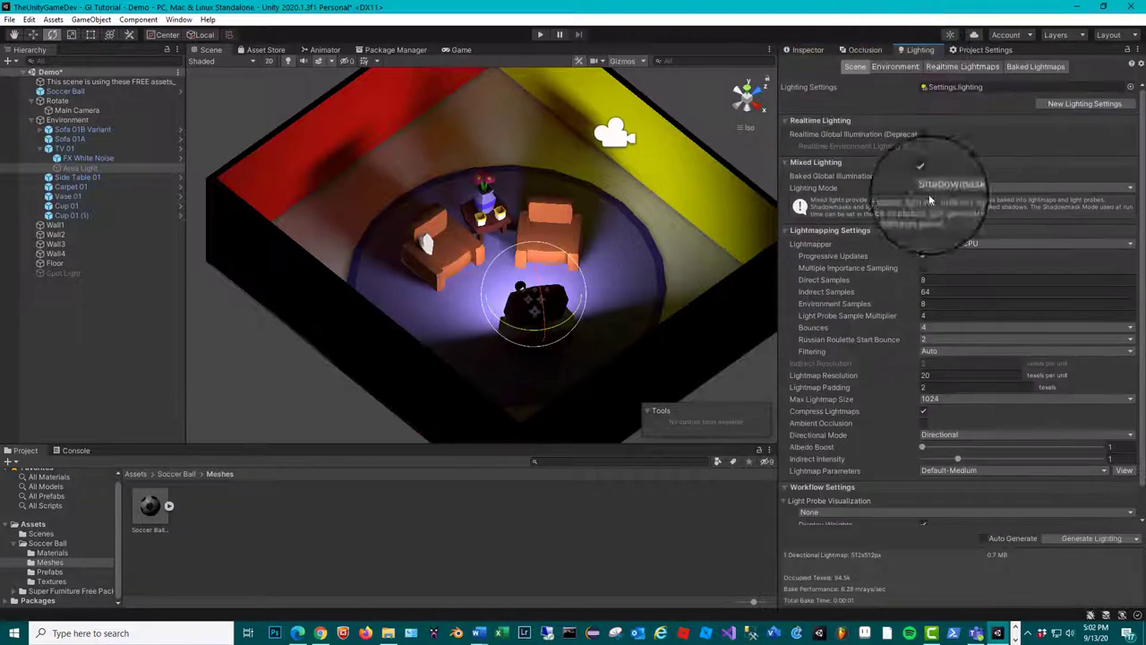
pyautogui.click(983, 539)
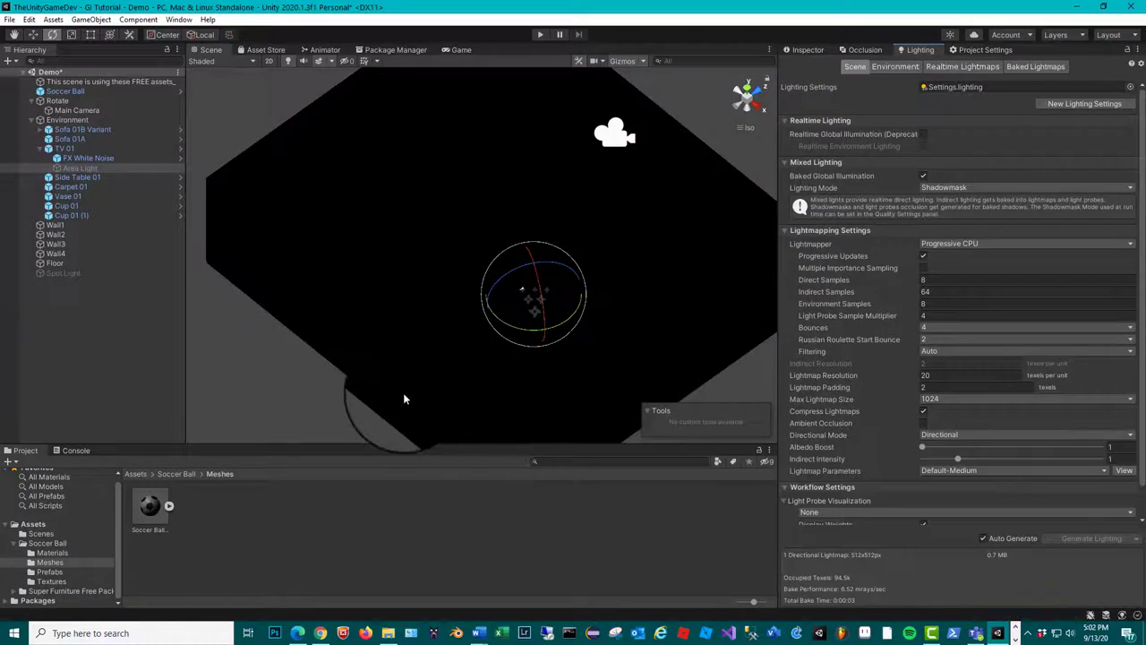
pyautogui.click(46, 273)
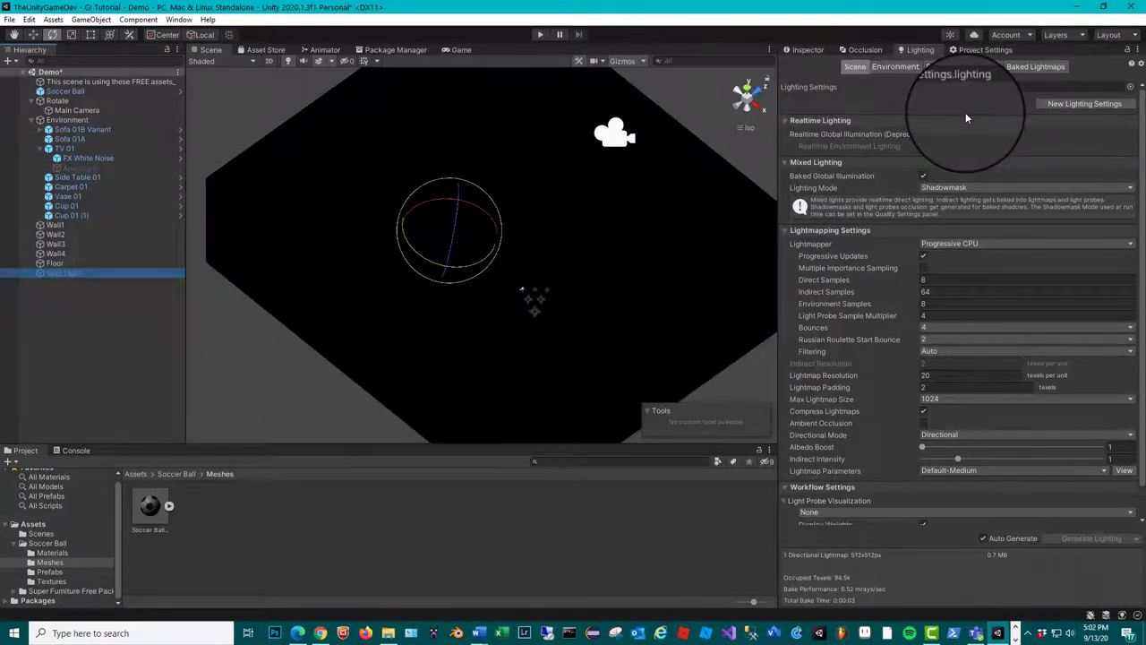
# Enable the blue Spot Light and orbit the view to see its cone in the dark room
pyautogui.click(800, 52)
pyautogui.click(809, 68)
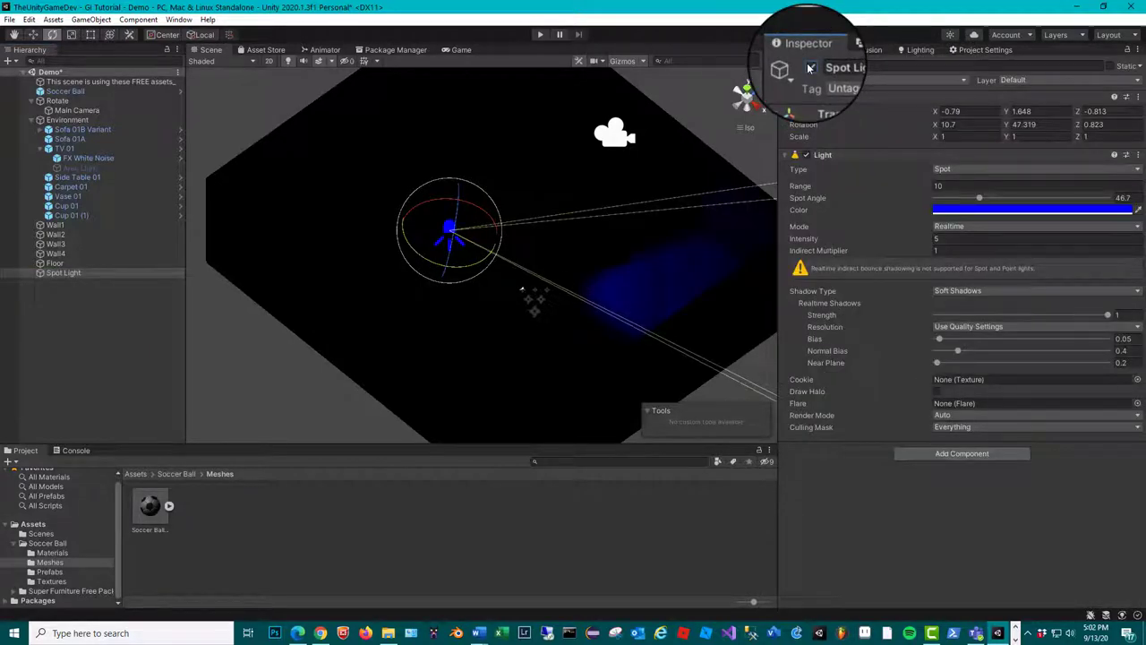
pyautogui.keyDown('alt'); pyautogui.moveTo(537, 304); pyautogui.dragTo(865, 221); pyautogui.keyUp('alt')
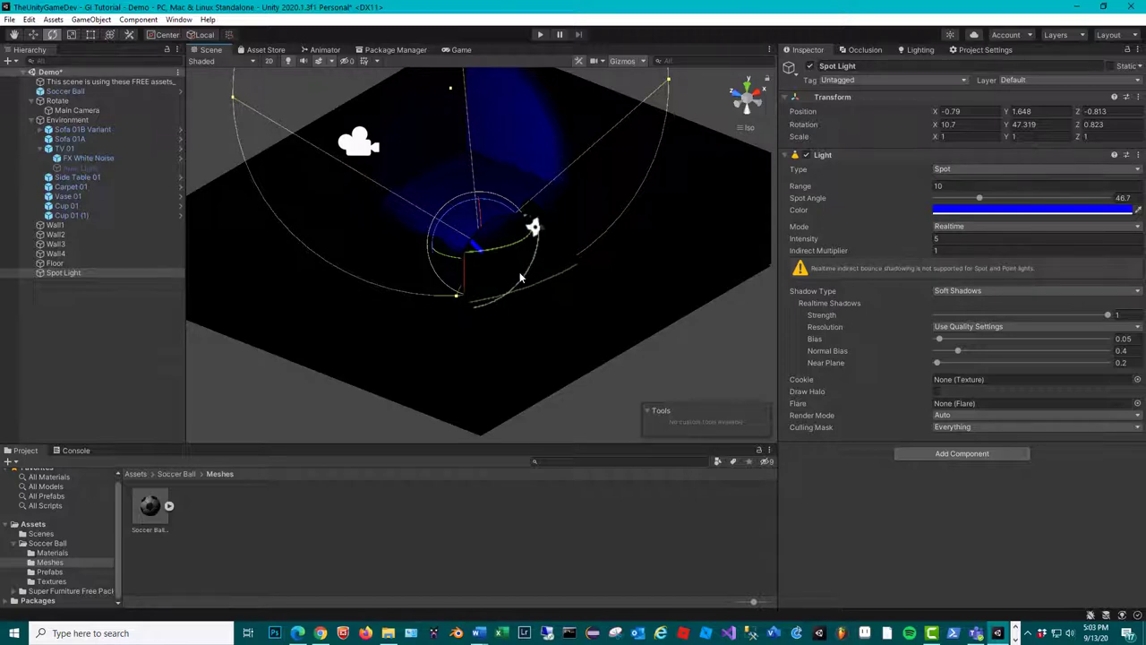
pyautogui.click(922, 52)
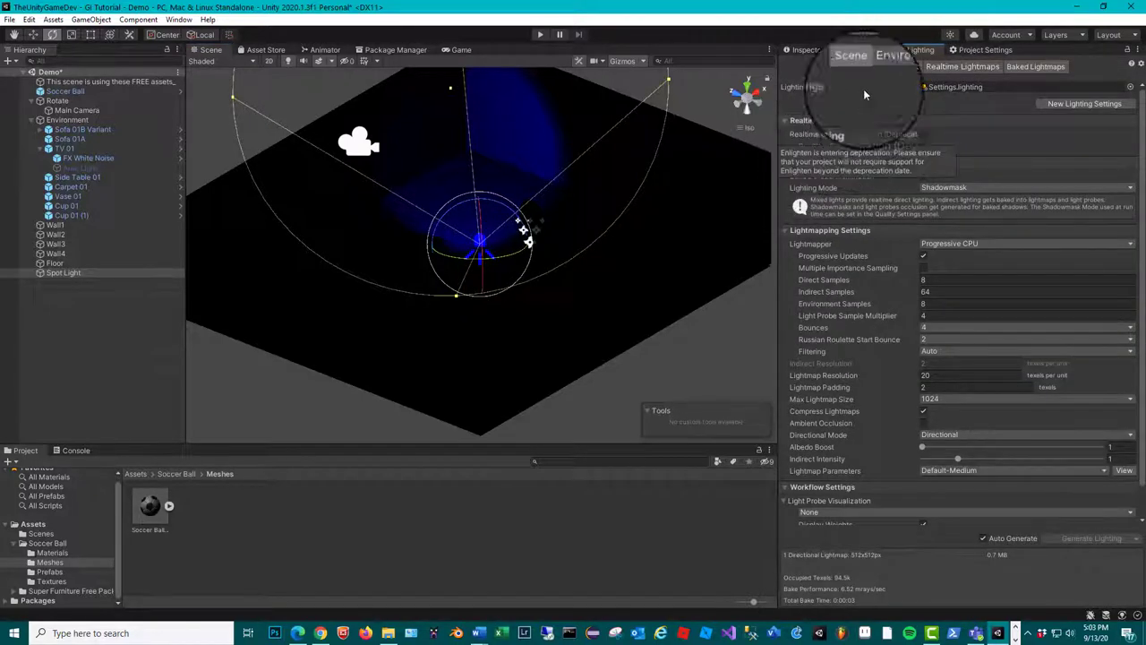
pyautogui.click(802, 50)
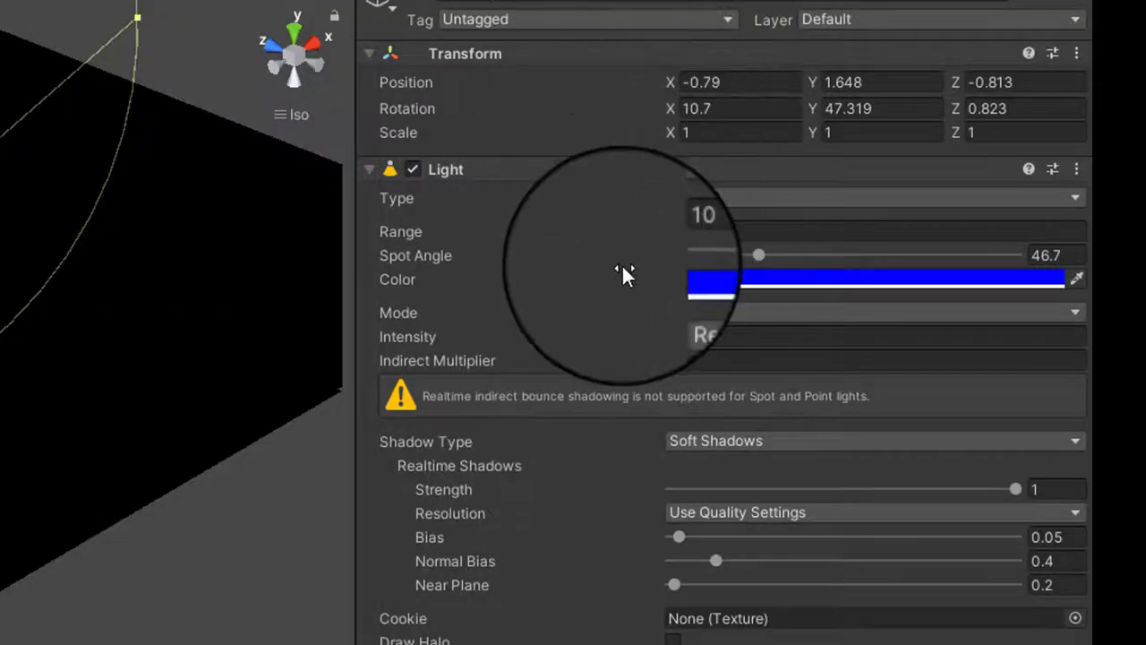
pyautogui.click(740, 309)
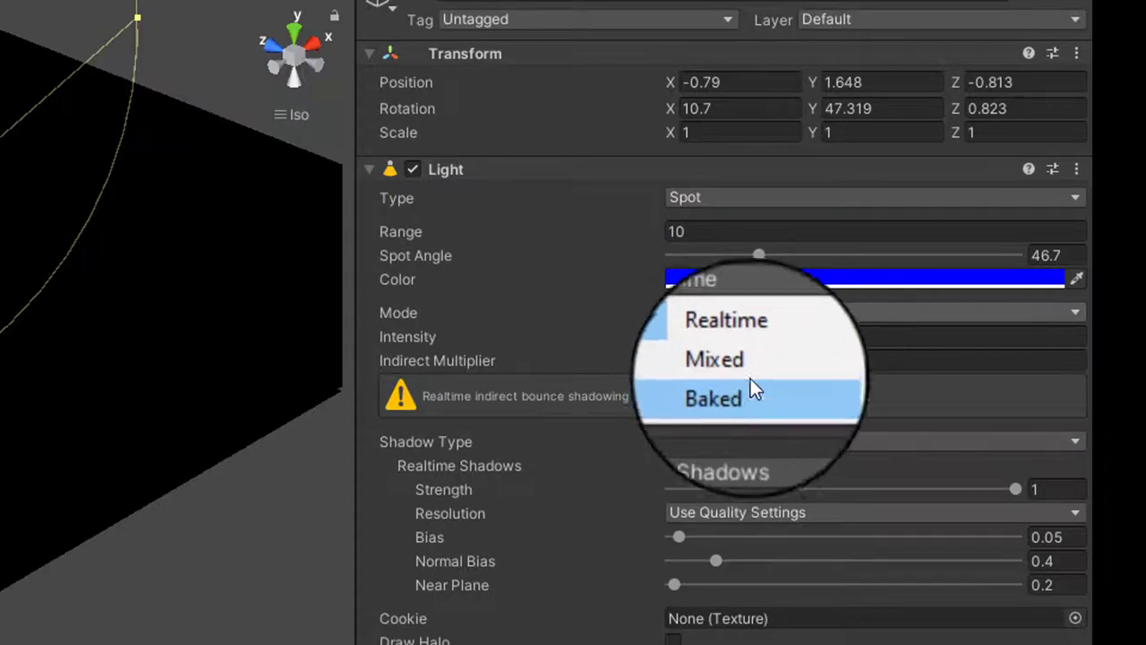
# Change the Spot Light's Mode from Realtime to Baked
pyautogui.click(760, 345)
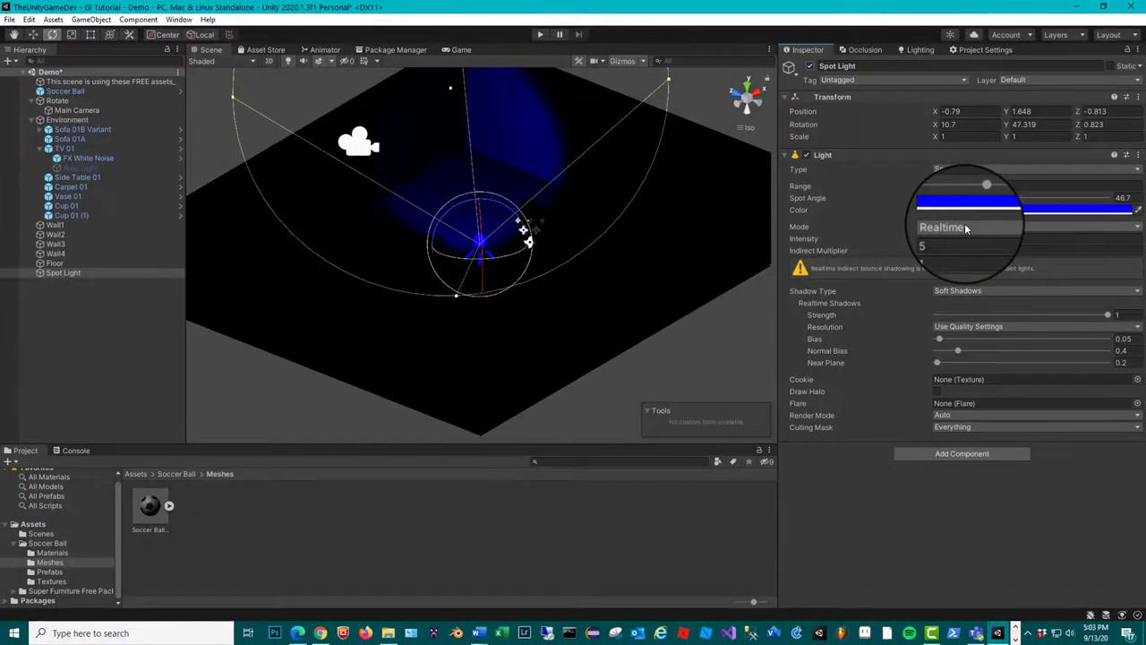
pyautogui.click(966, 228)
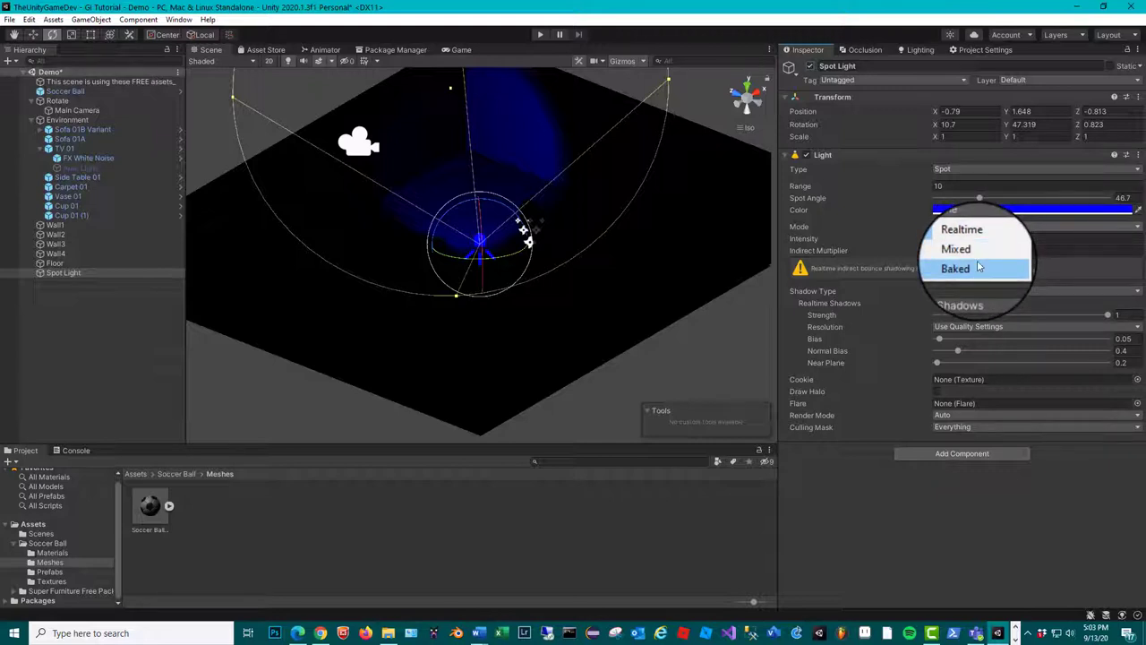
pyautogui.click(979, 268)
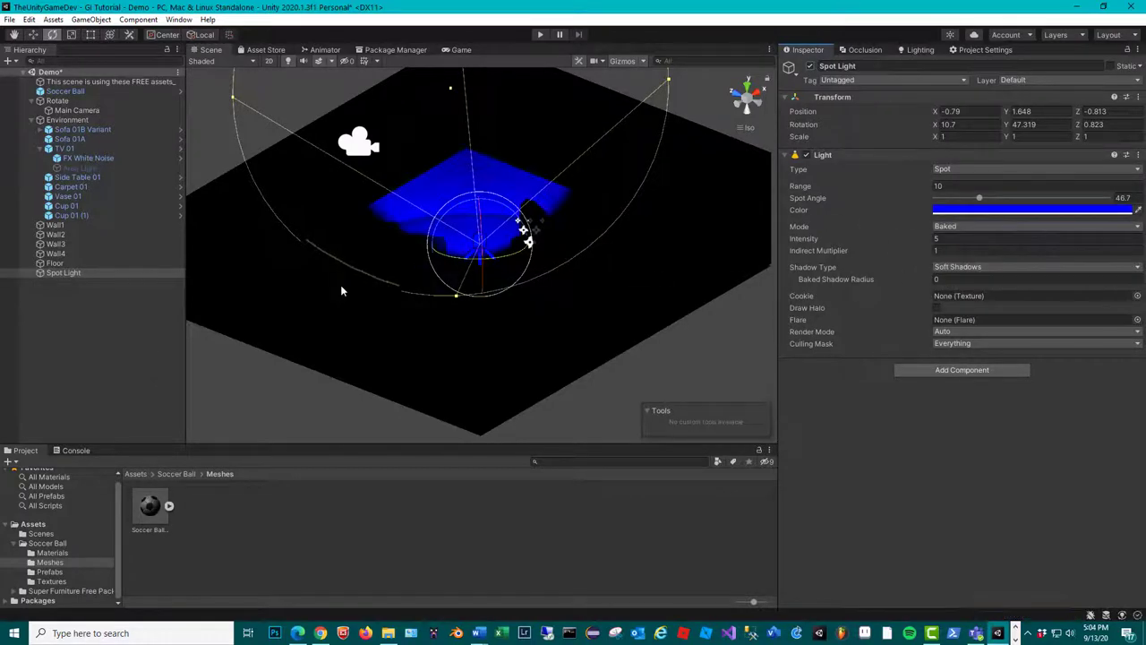
# Tilt the baked Spot Light to a steeper angle and zoom in on the blue light around the ball
pyautogui.moveTo(376, 248)
pyautogui.keyDown('alt'); pyautogui.mouseDown()
pyautogui.moveTo(421, 269)
pyautogui.moveTo(435, 299)
pyautogui.moveTo(387, 300)
pyautogui.moveTo(379, 271)
pyautogui.moveTo(296, 266)
pyautogui.moveTo(394, 269)
pyautogui.moveTo(373, 246)
pyautogui.mouseUp(); pyautogui.keyUp('alt')
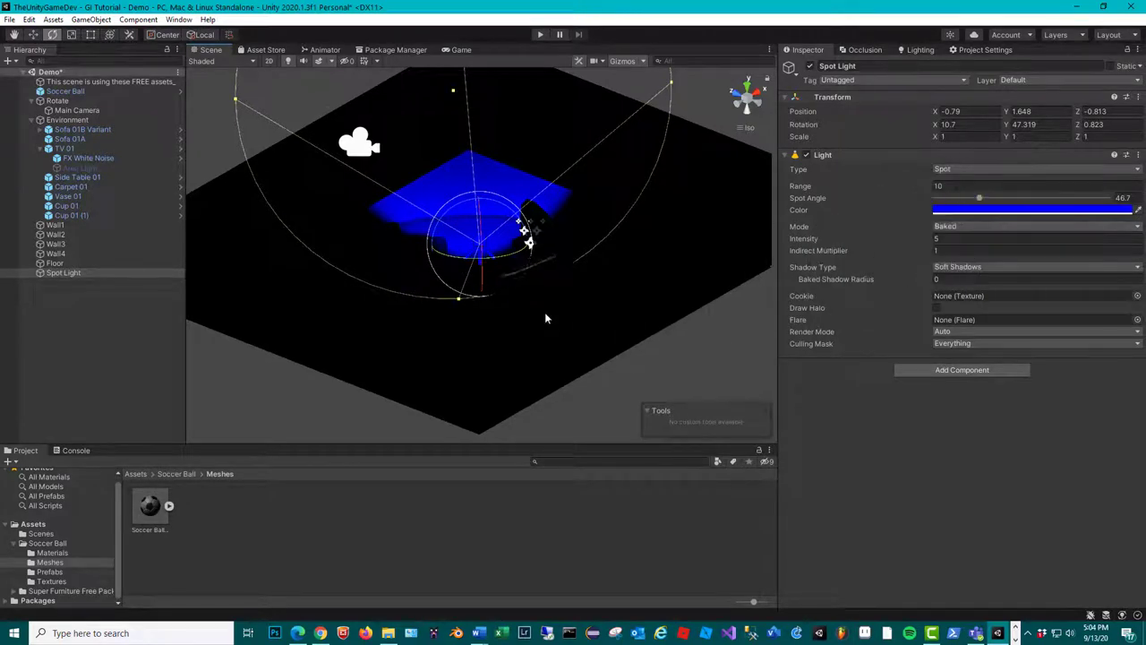
pyautogui.moveTo(466, 264); pyautogui.dragTo(502, 240)
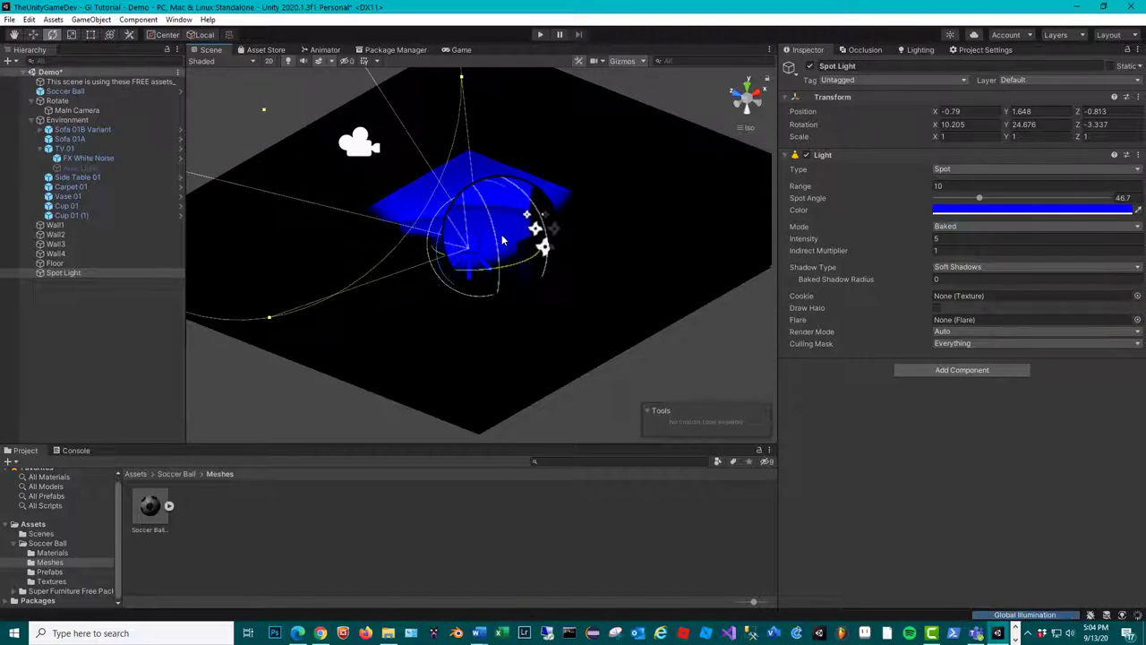
pyautogui.moveTo(501, 240); pyautogui.dragTo(506, 260)
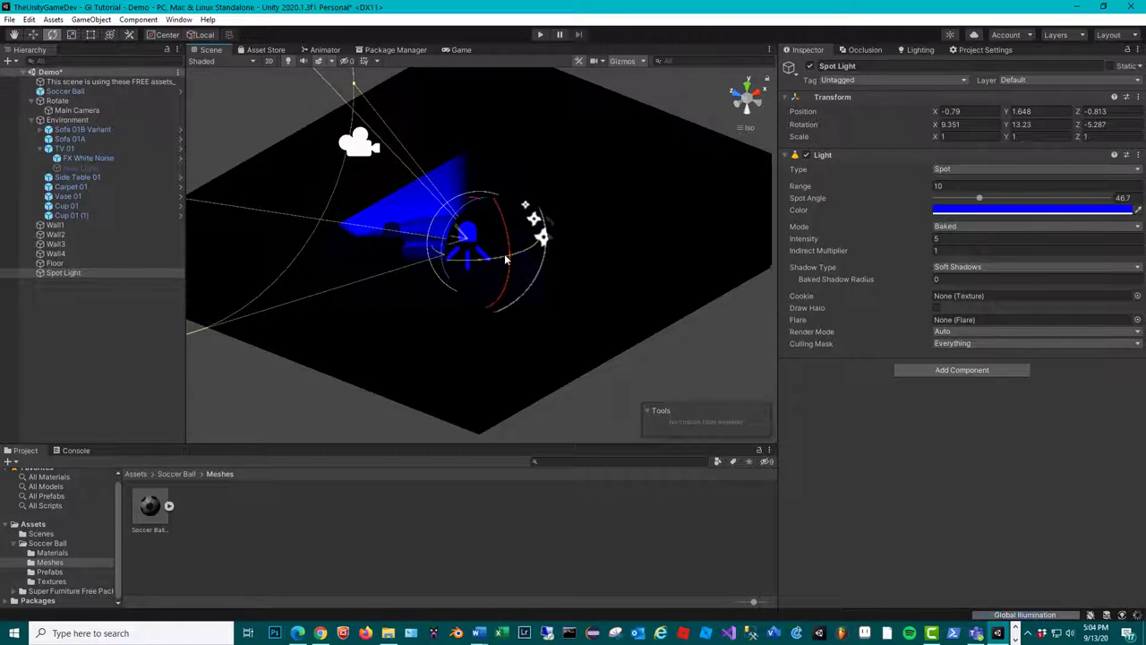
pyautogui.moveTo(508, 248); pyautogui.dragTo(486, 216)
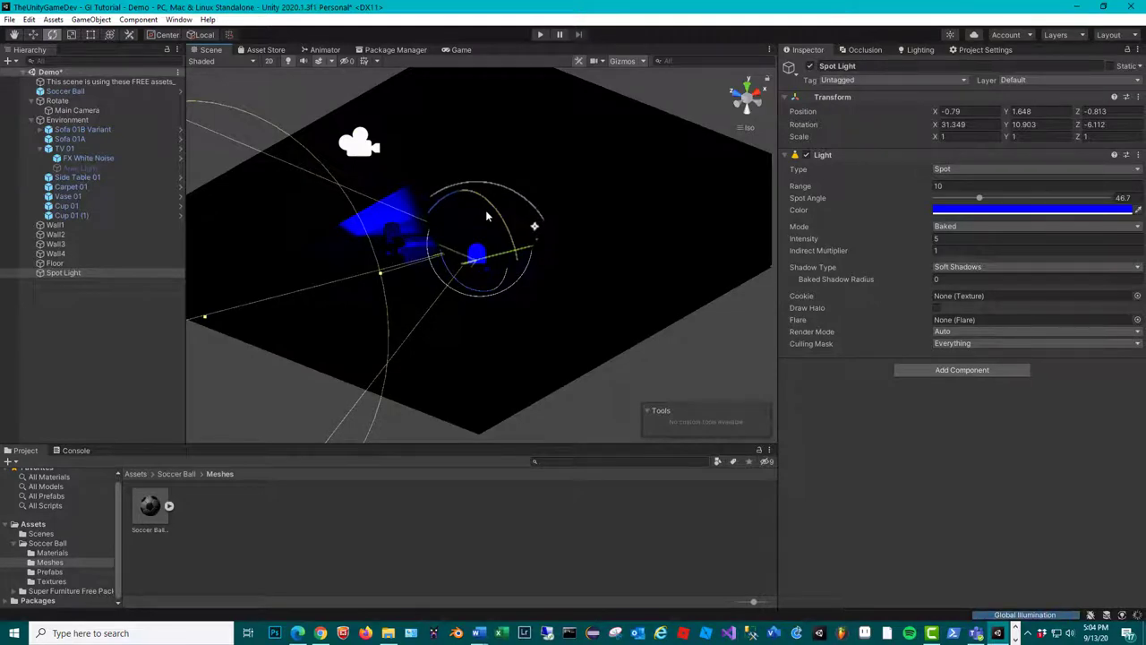
pyautogui.keyDown('alt'); pyautogui.moveTo(637, 231); pyautogui.dragTo(457, 235); pyautogui.keyUp('alt')
pyautogui.scroll(5, 457, 234)
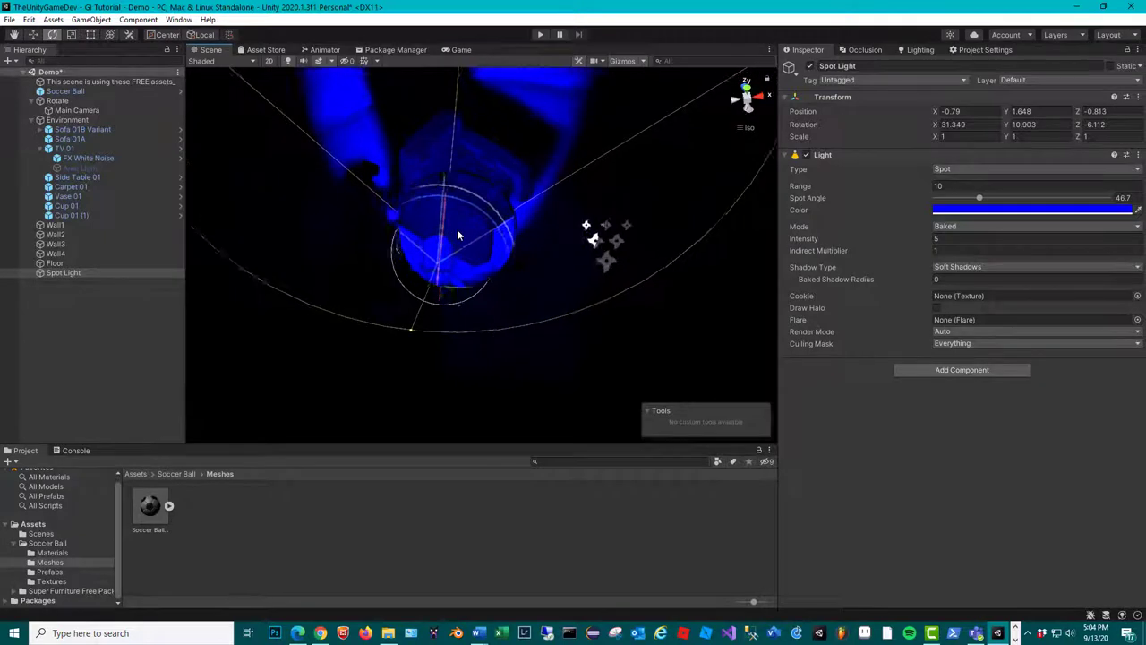
pyautogui.scroll(5, 457, 234)
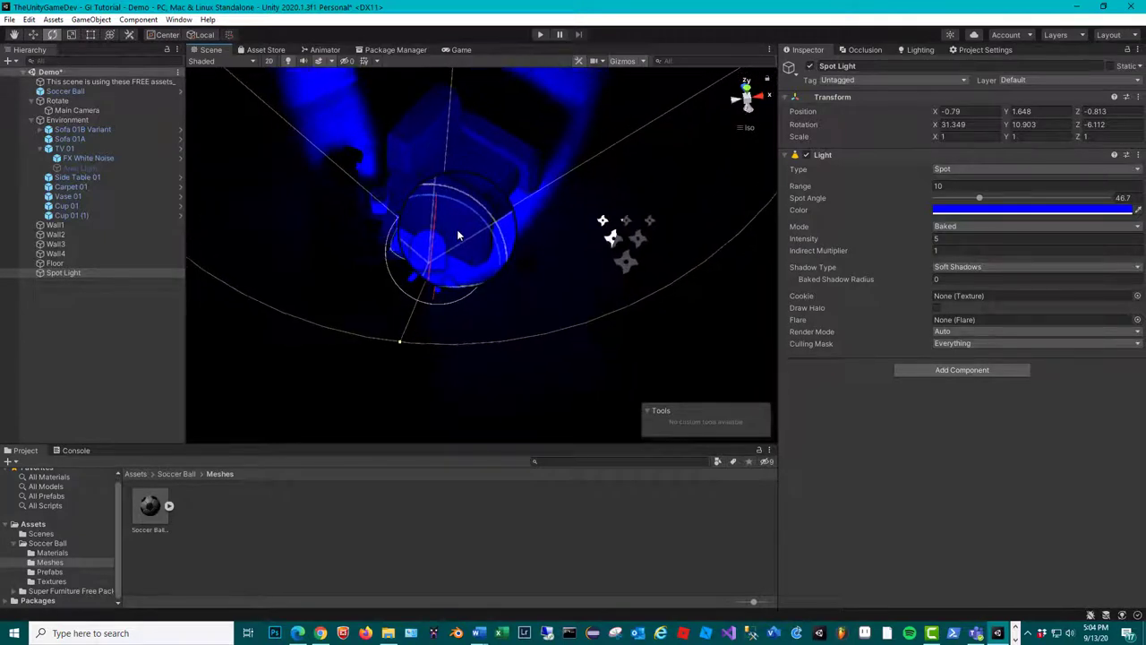
pyautogui.scroll(2, 457, 230)
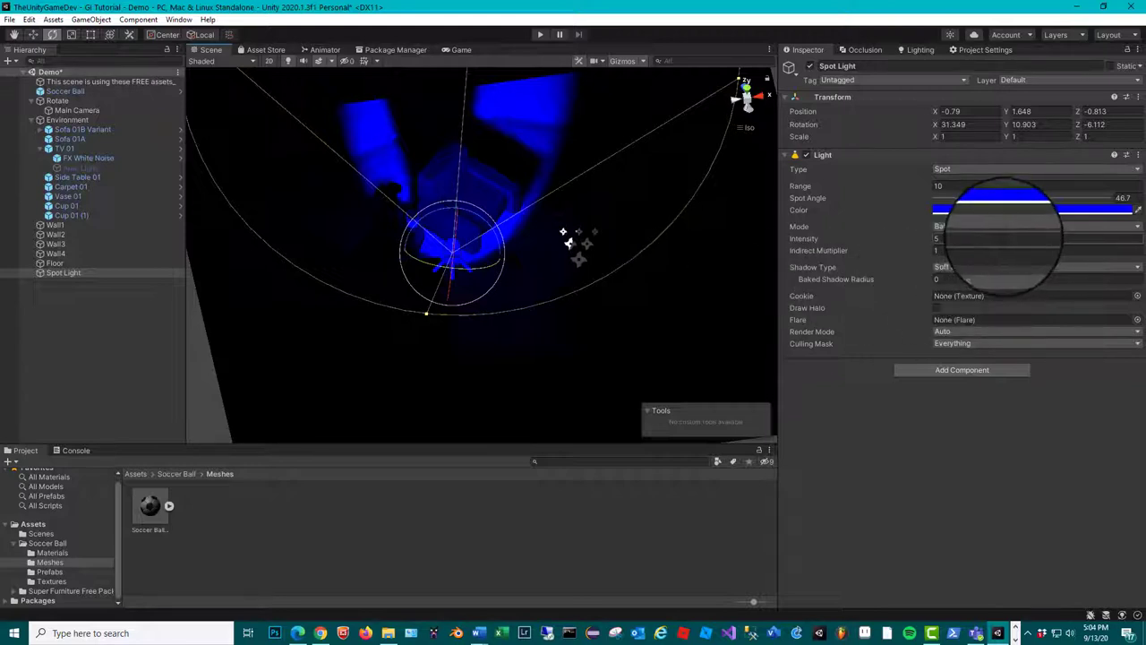
# Set the Spot Light to Mixed, rotate it to X 23.591, Y 35.785, Z 3.865, and enter Play mode
pyautogui.click(1005, 226)
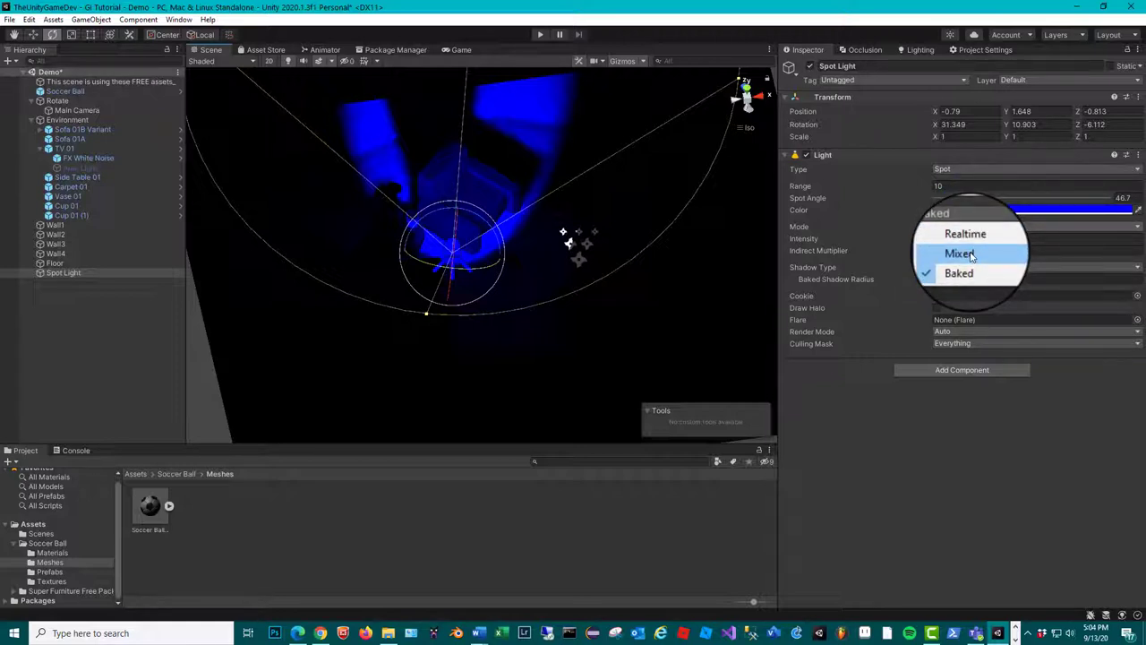
pyautogui.click(959, 254)
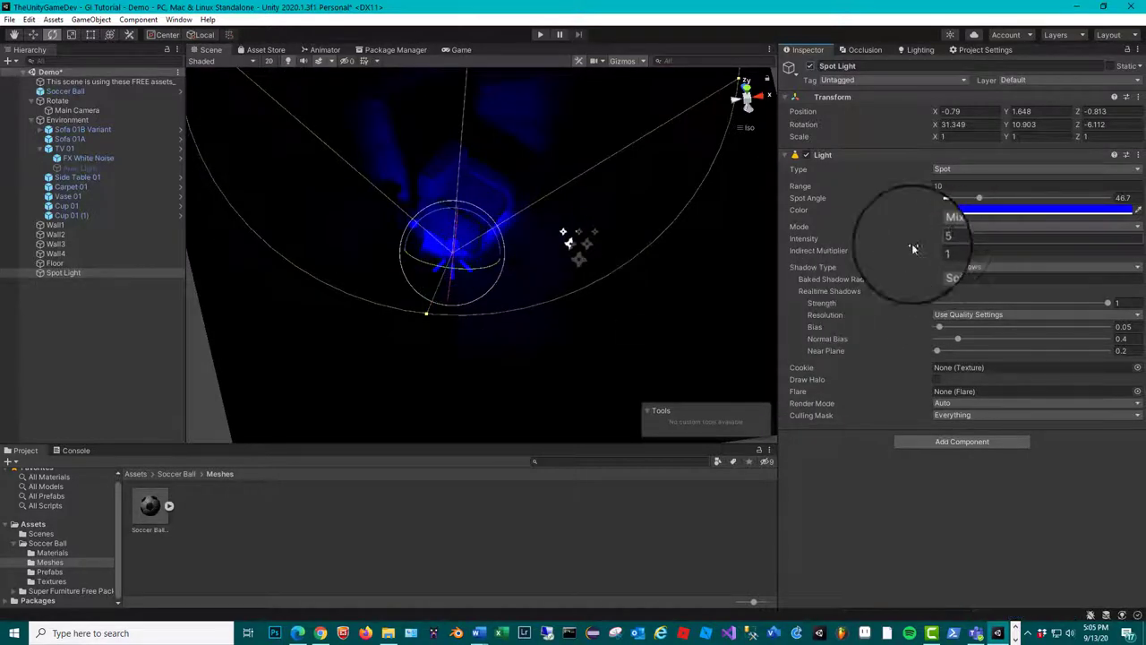
pyautogui.moveTo(490, 270)
pyautogui.mouseDown()
pyautogui.moveTo(503, 283)
pyautogui.moveTo(564, 256)
pyautogui.moveTo(506, 247)
pyautogui.moveTo(462, 258)
pyautogui.moveTo(502, 253)
pyautogui.mouseUp()
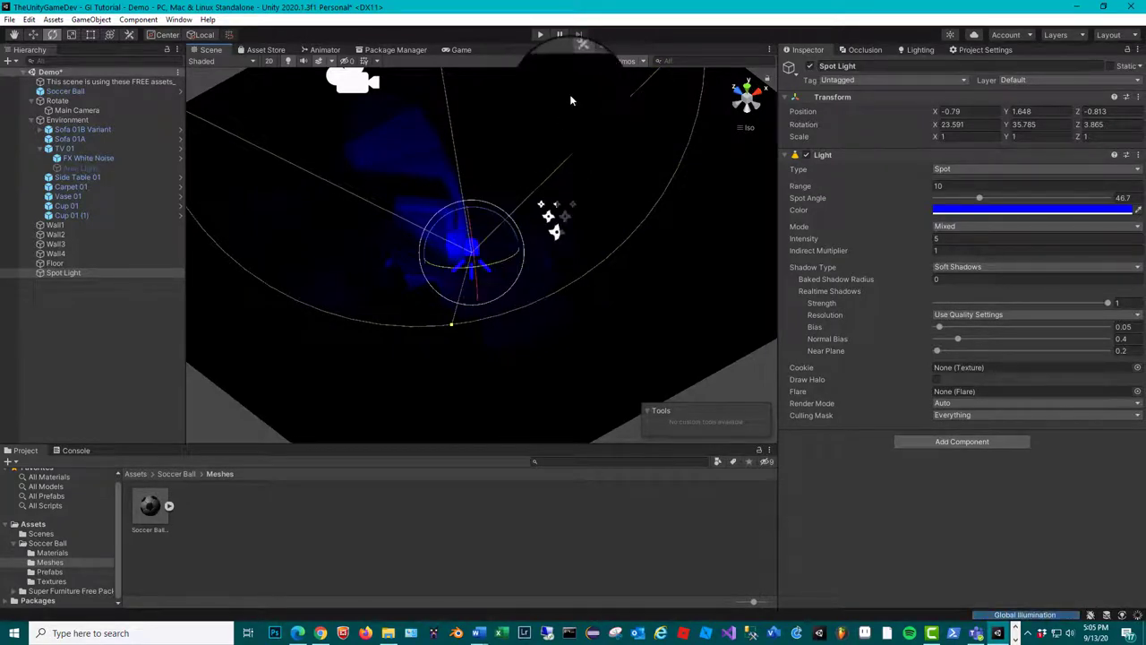
pyautogui.click(541, 36)
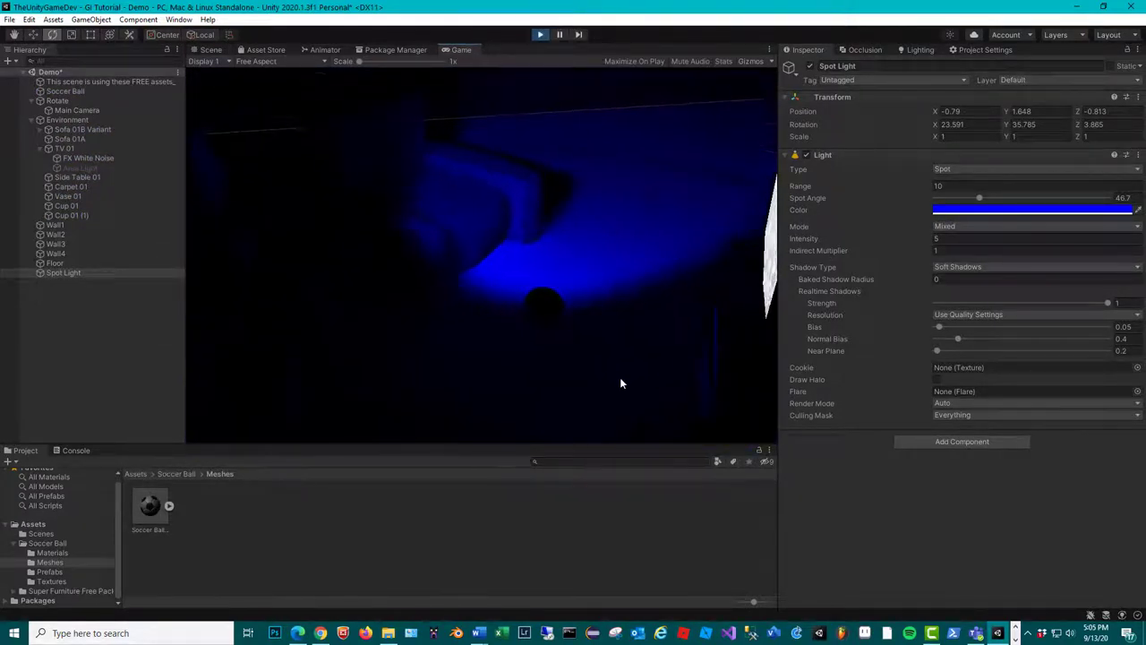
# Restart play mode to view the blue-lit room, then bring up the scene Lighting settings
pyautogui.click(541, 34)
pyautogui.click(540, 34)
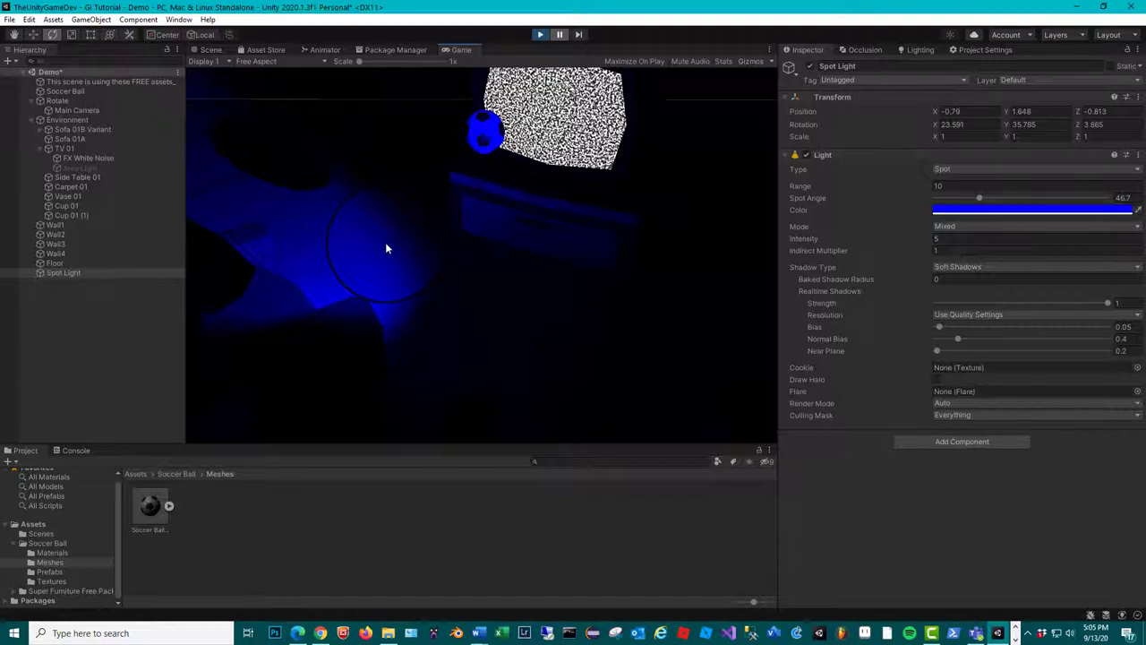
pyautogui.click(923, 49)
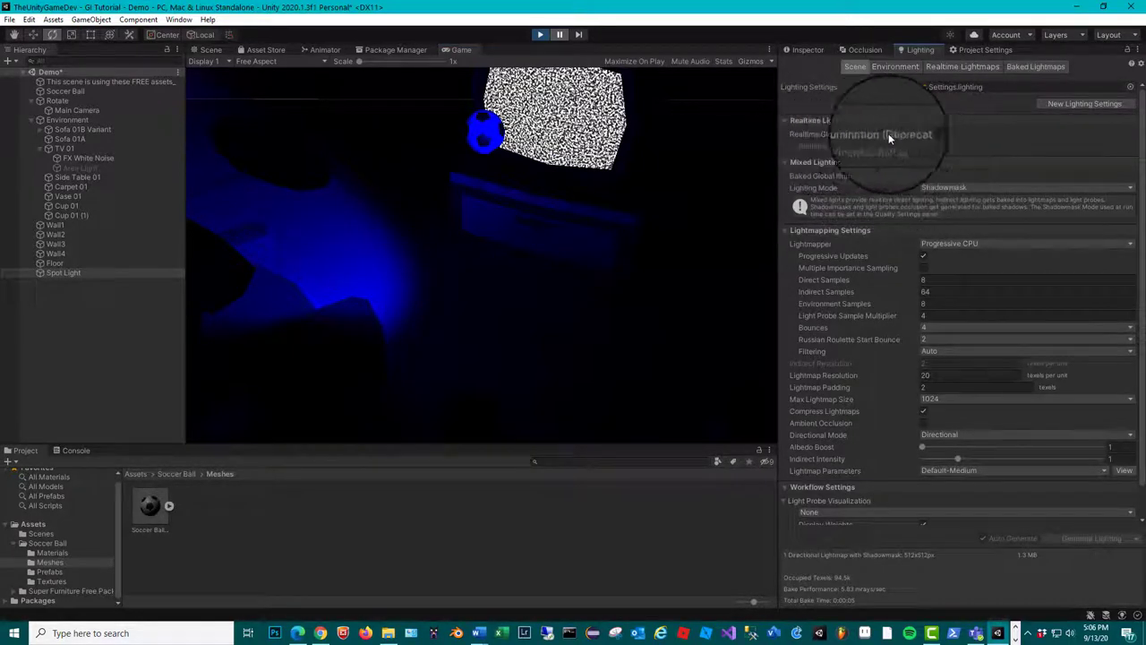
# Return to the Scene view, where the blue spotlight cone pools light around the ball
pyautogui.moveTo(899, 138)
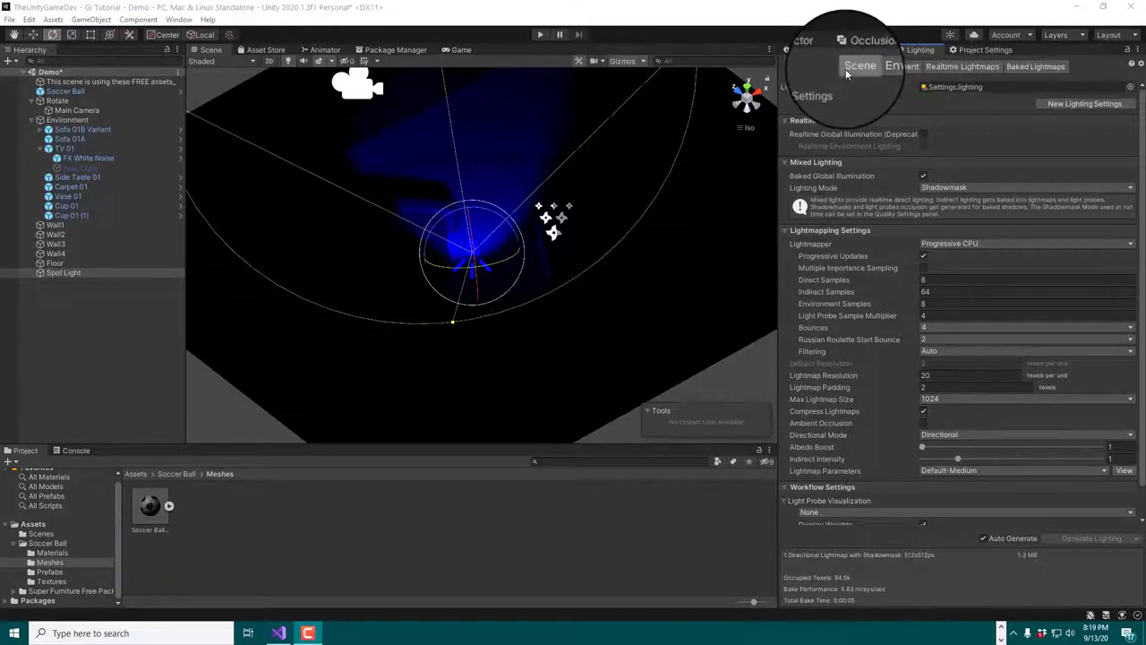
# Preview the 512x512 baked lightmap (Lightmap Index 0) in a floating window, then select the Area Light
pyautogui.click(1032, 67)
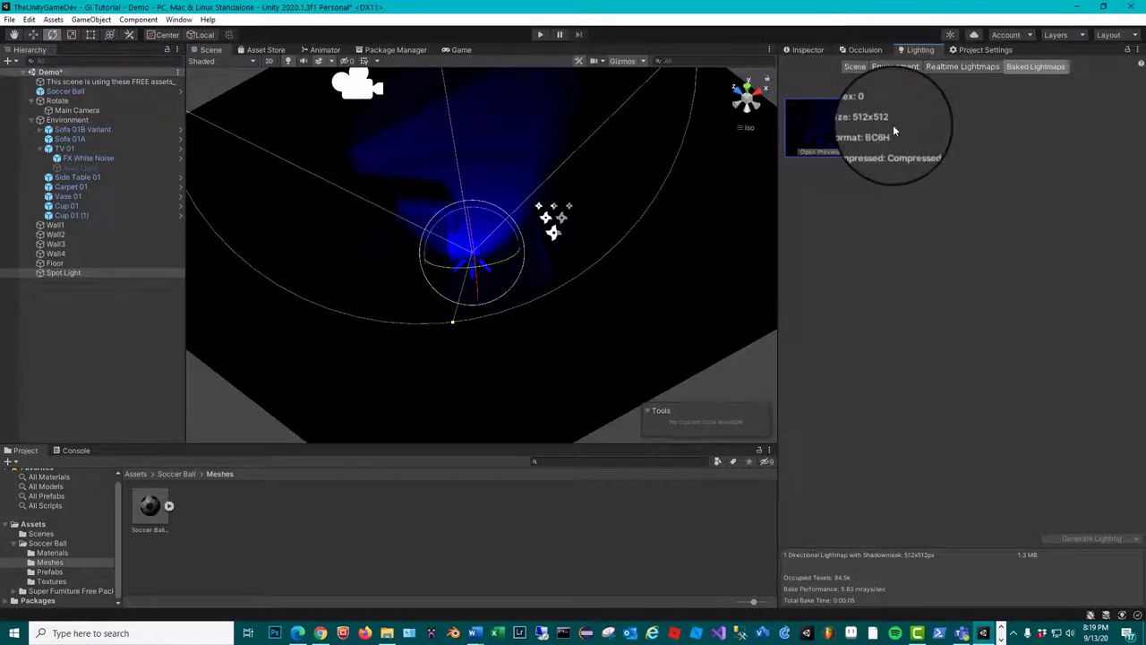
pyautogui.click(821, 152)
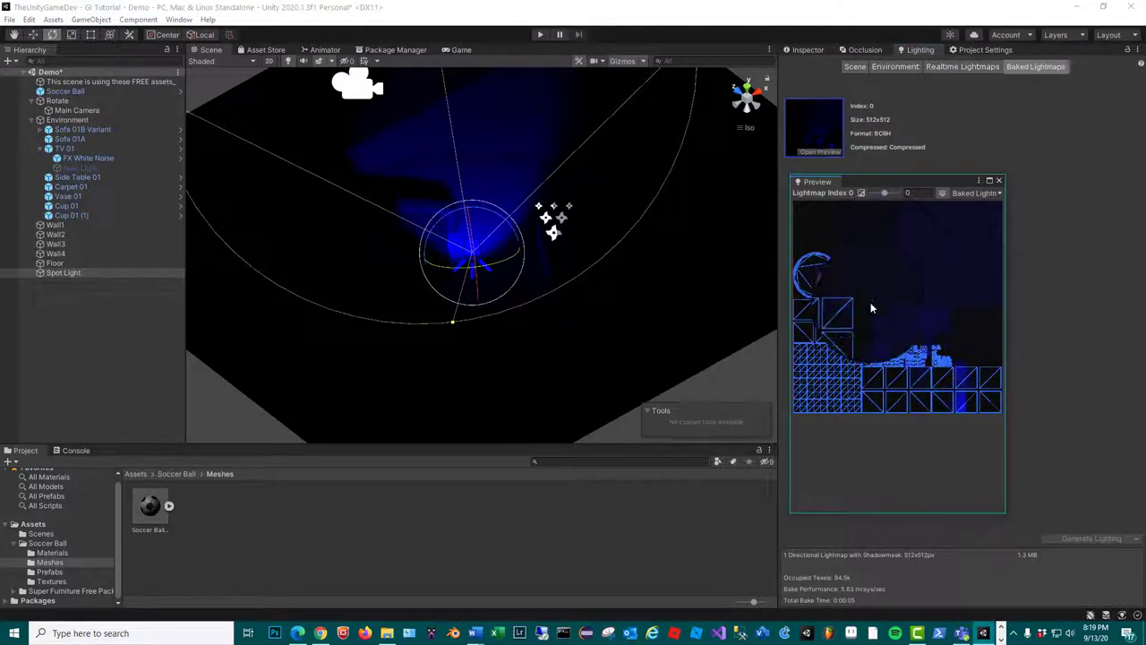
pyautogui.click(1000, 193)
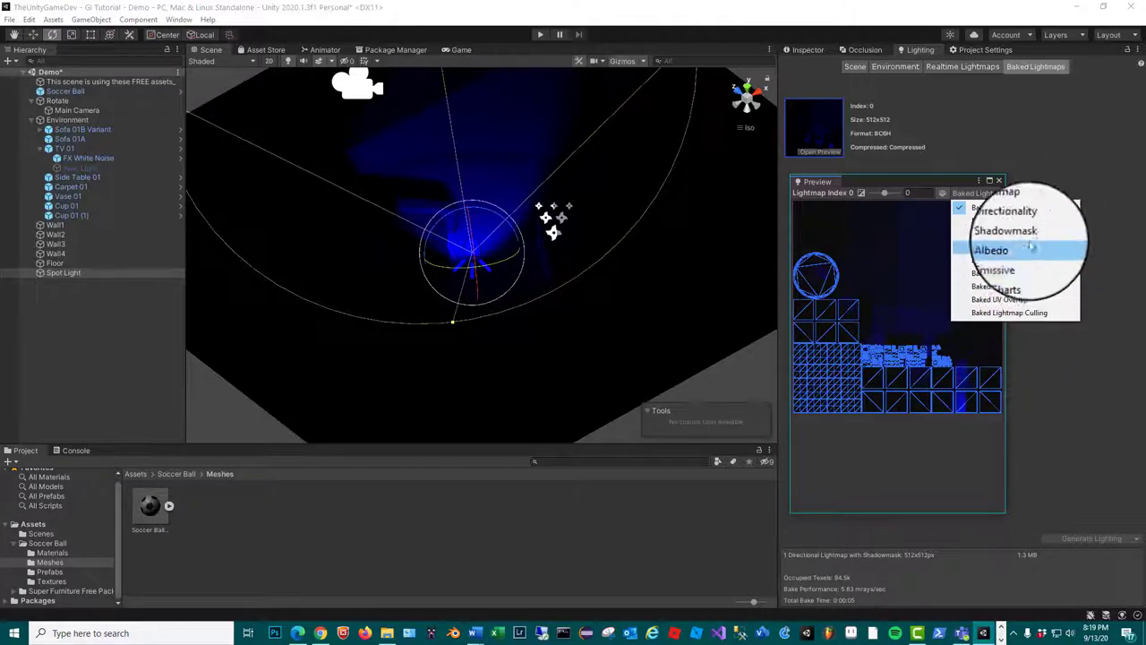
pyautogui.click(938, 159)
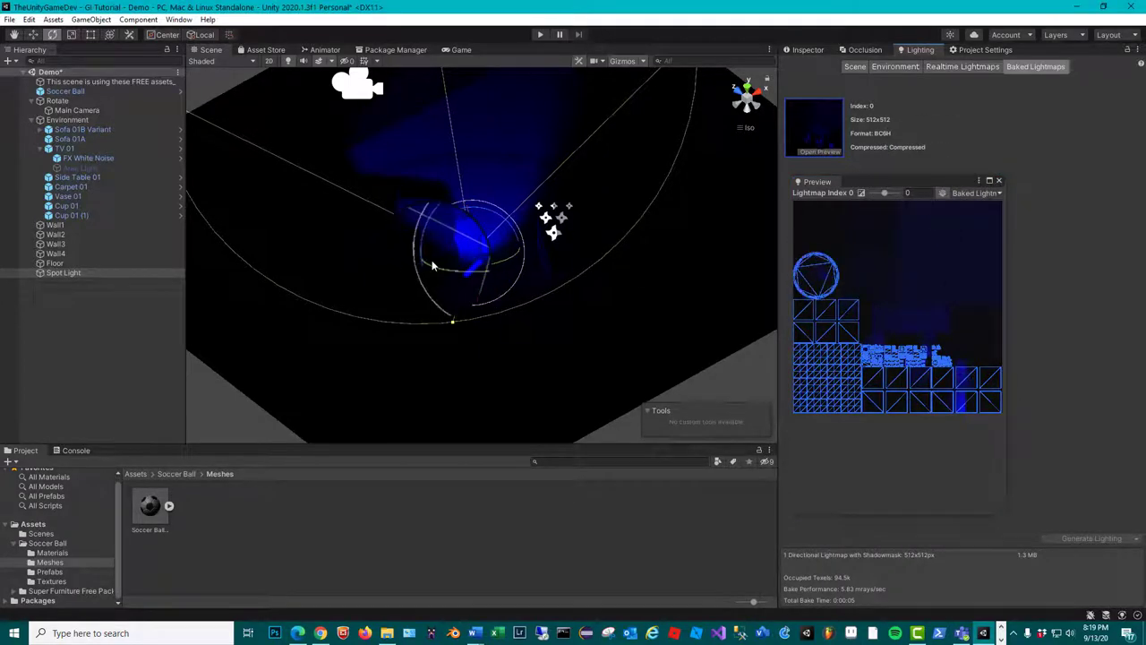
pyautogui.click(98, 169)
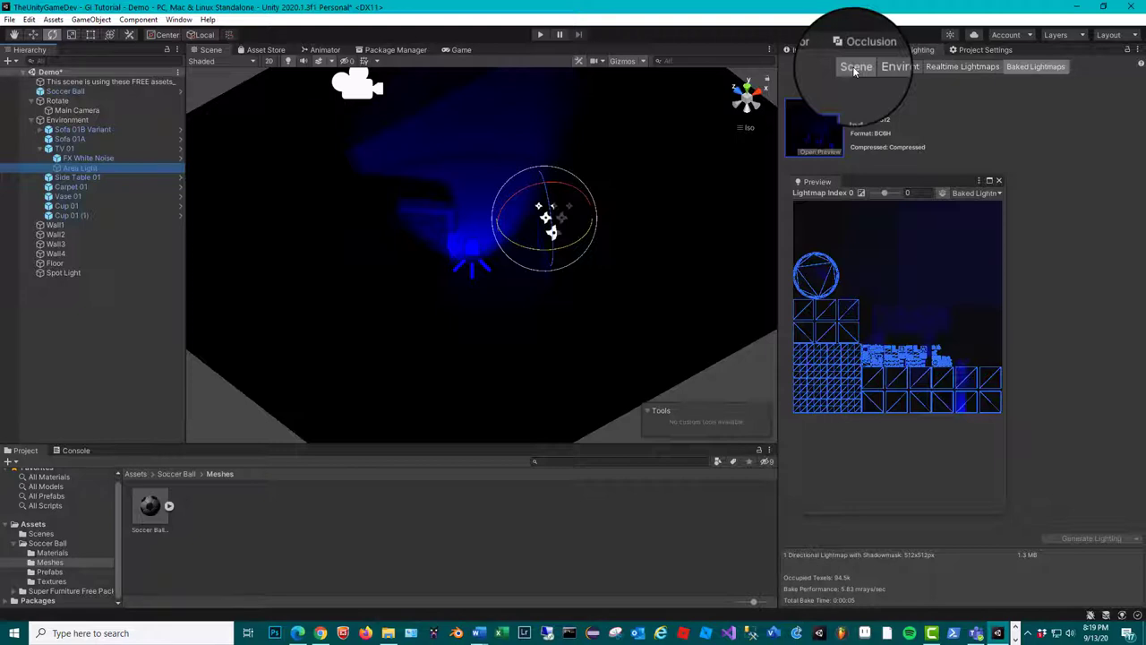
# Enable the Area Light to rebake its purple glow into the room, then disable it again
pyautogui.click(805, 50)
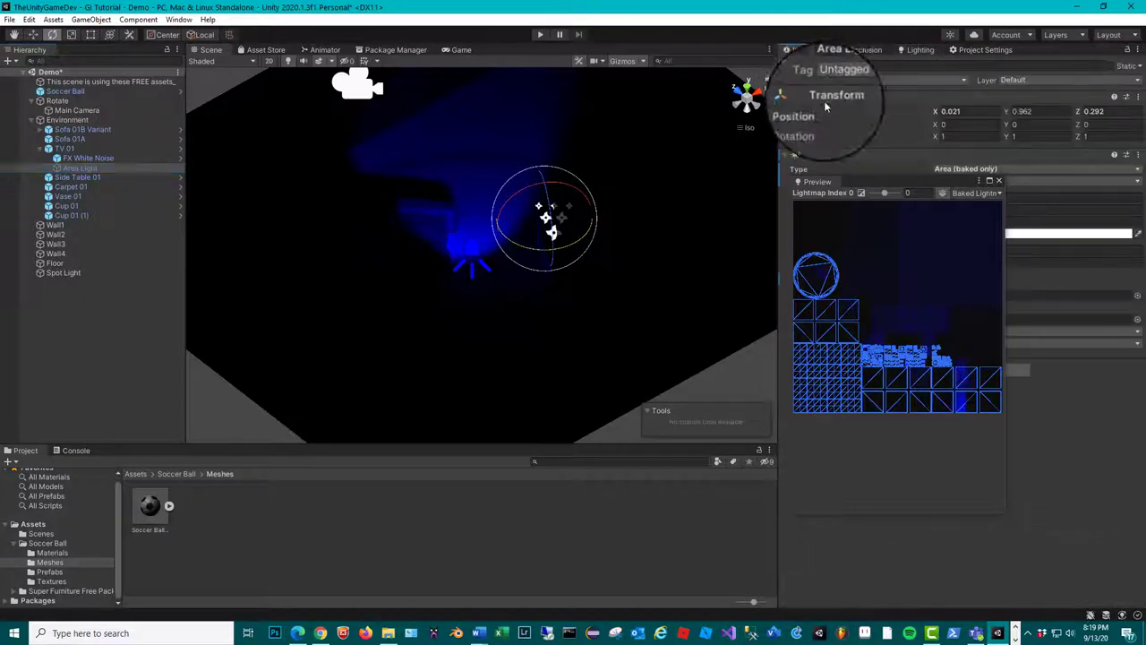
pyautogui.click(810, 68)
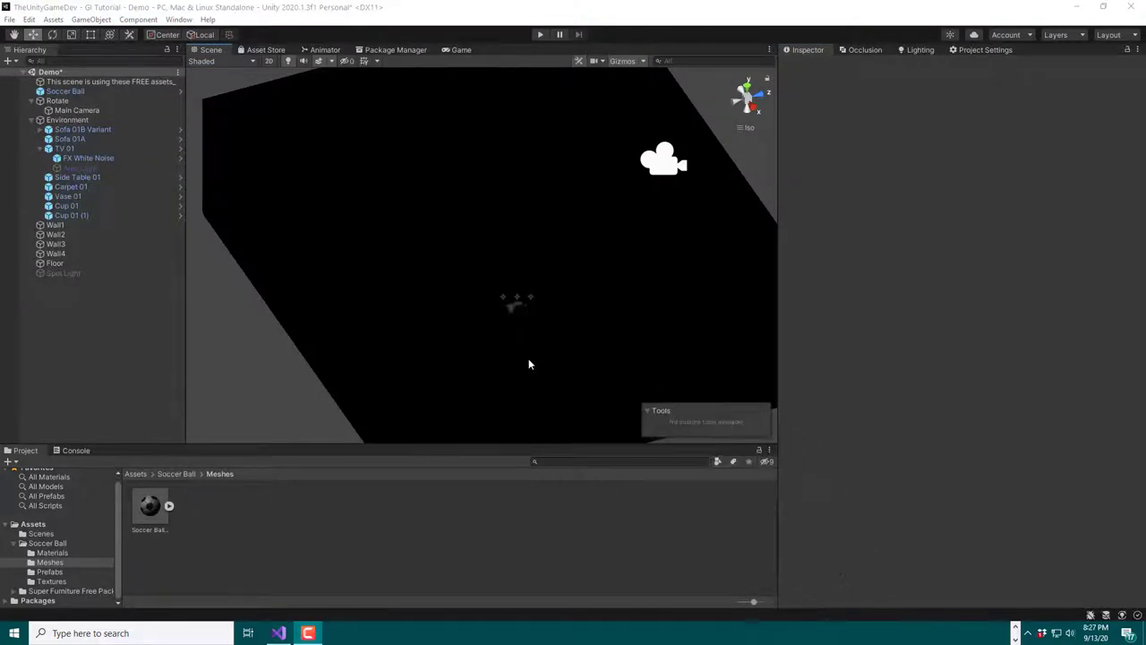
pyautogui.click(83, 169)
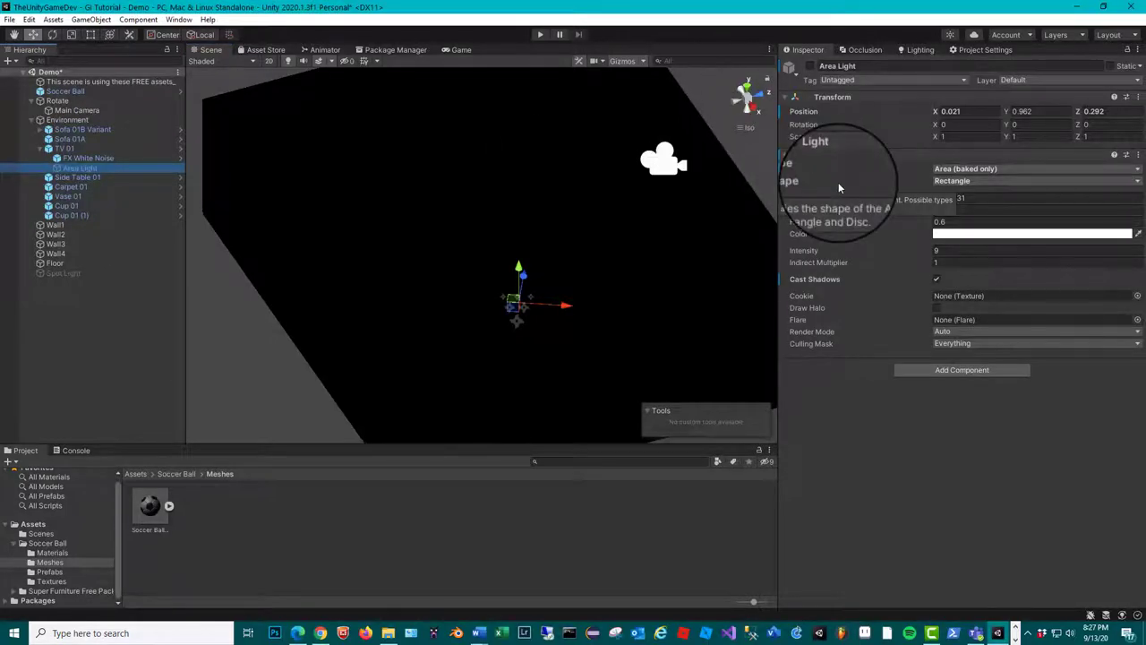
pyautogui.click(811, 68)
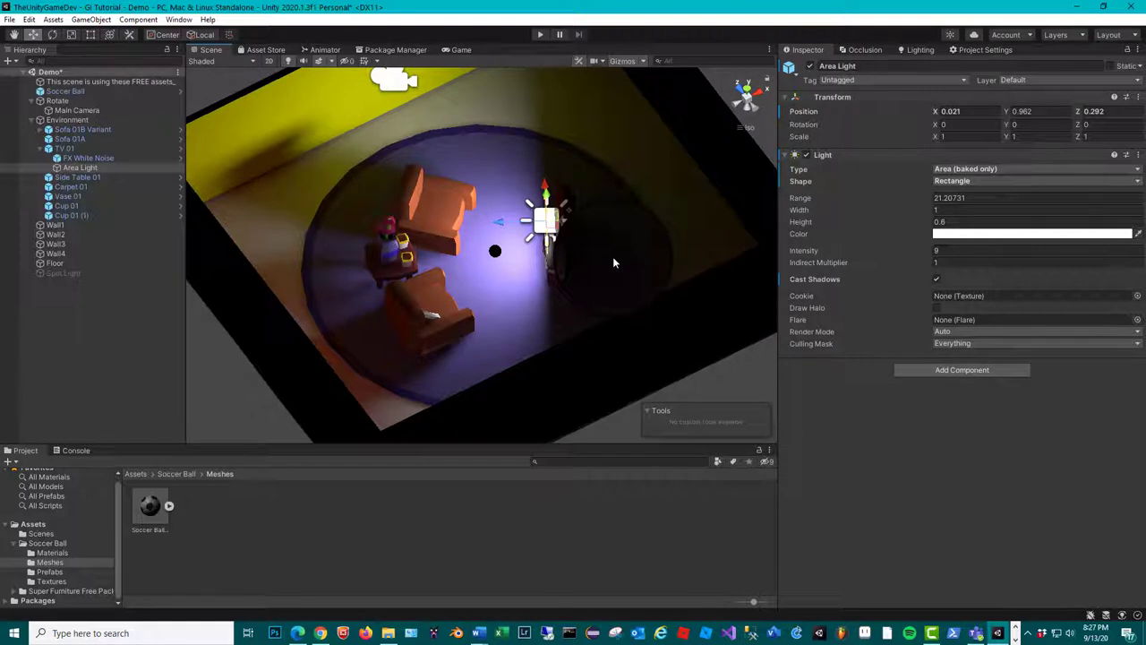
pyautogui.click(810, 67)
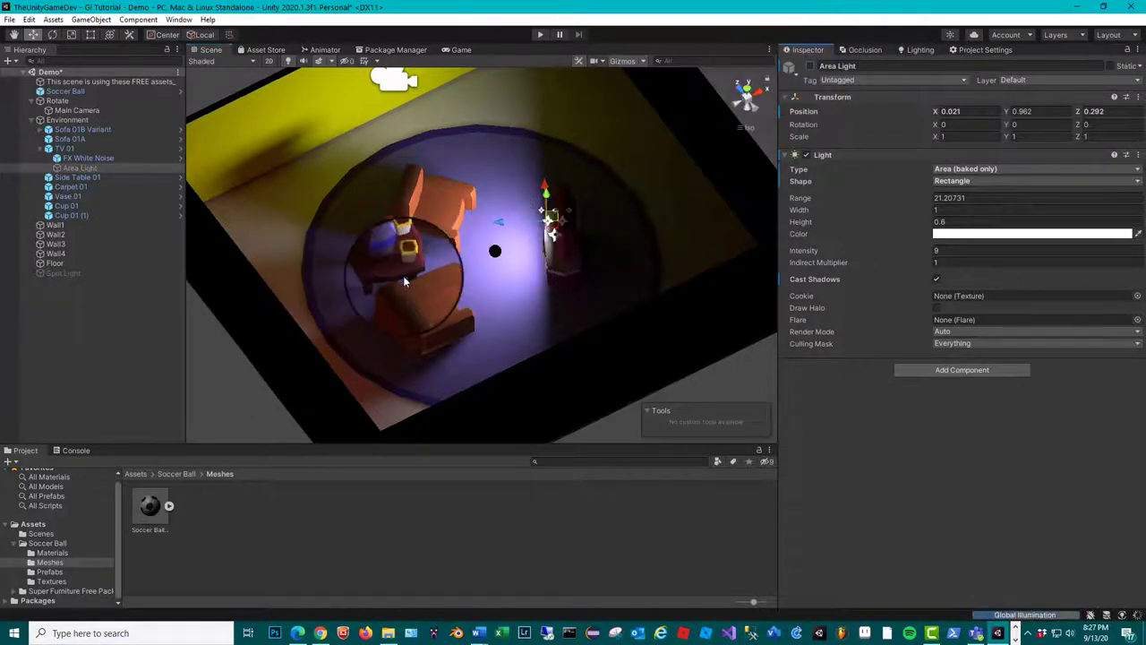
# Re-enable the blue Spot Light and tilt it slightly with the Rotate tool
pyautogui.click(53, 275)
pyautogui.click(810, 67)
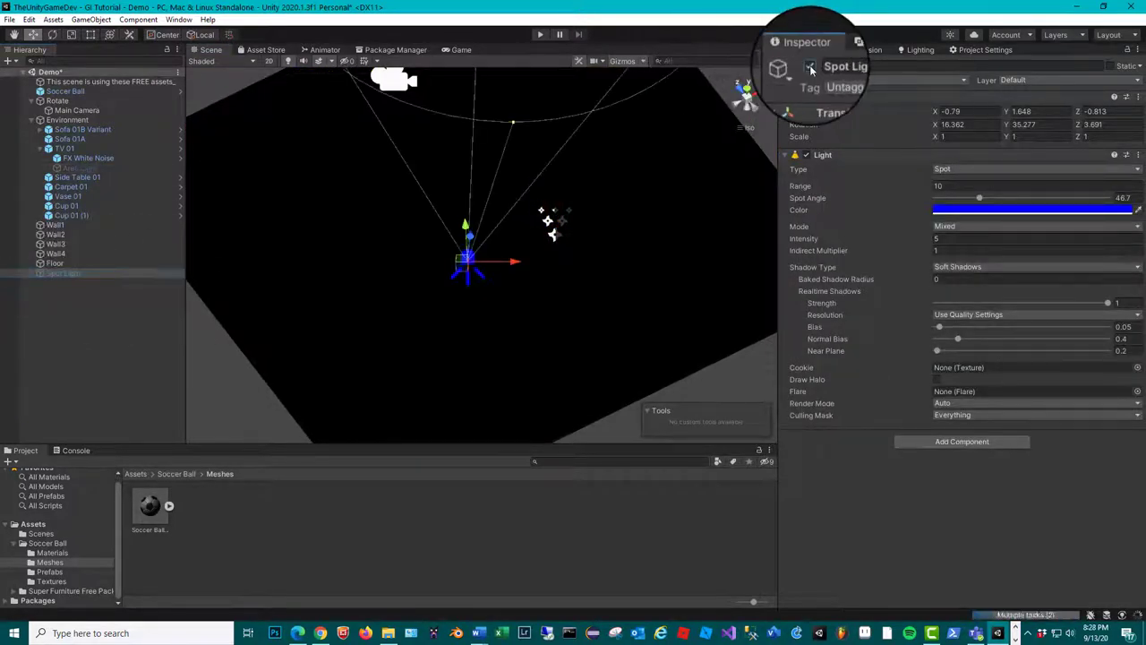
pyautogui.moveTo(825, 255)
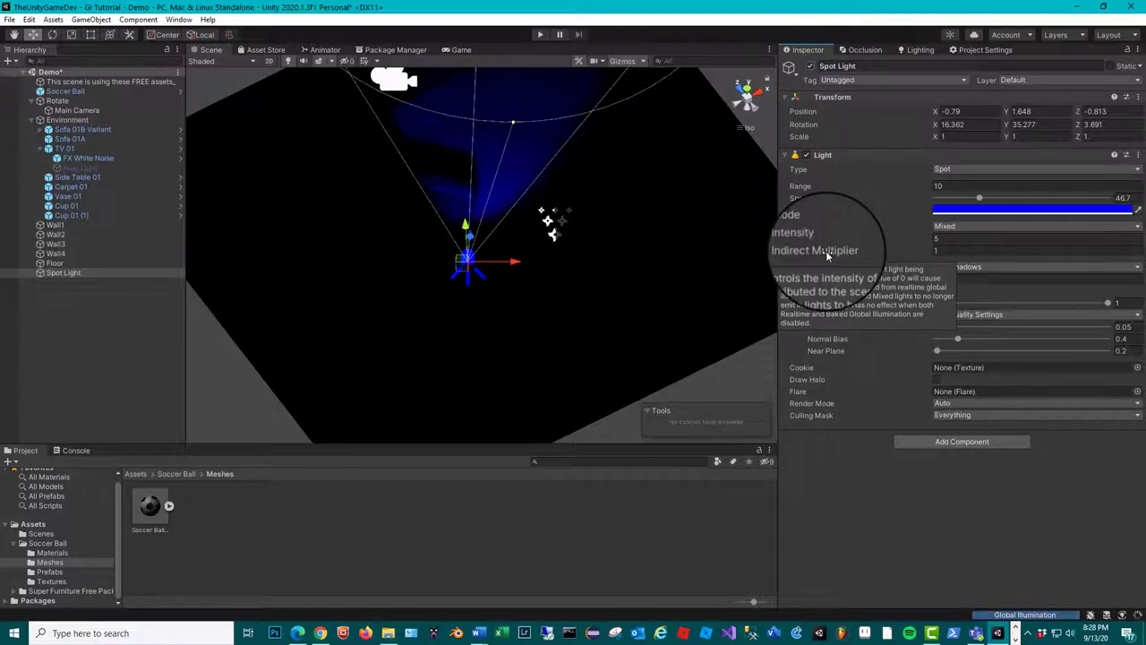
pyautogui.moveTo(709, 222); pyautogui.dragTo(523, 149, button='right')
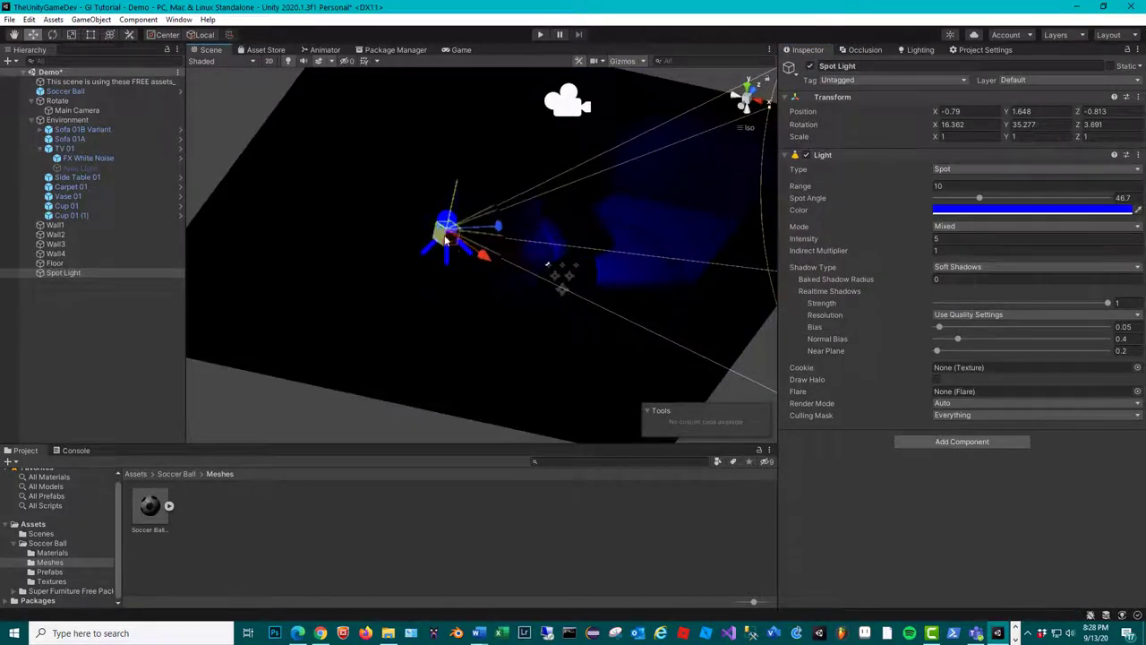
pyautogui.click(53, 36)
pyautogui.moveTo(400, 199); pyautogui.dragTo(410, 224)
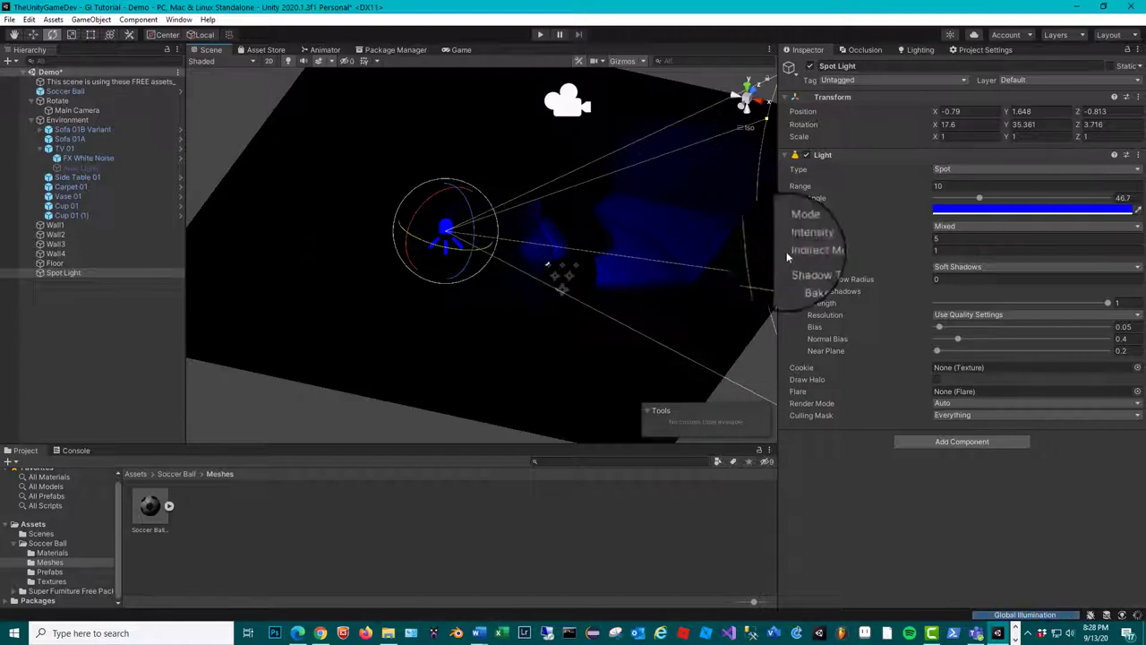
# Keep the Spot Light's Mode on Mixed, then switch the light off
pyautogui.click(985, 227)
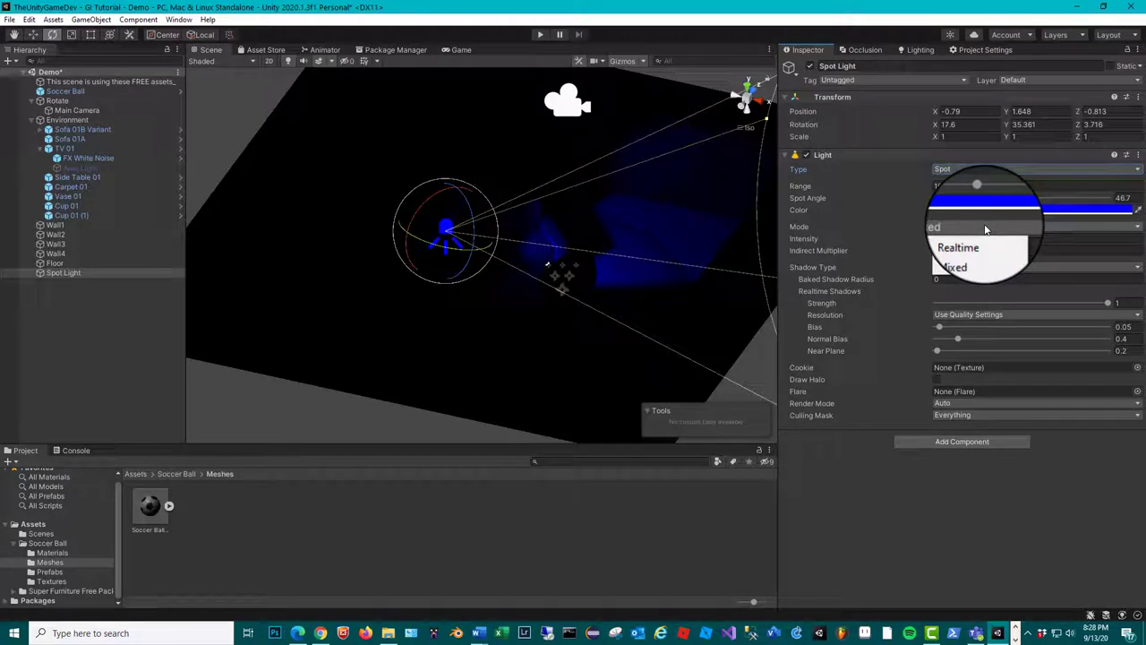
pyautogui.click(79, 274)
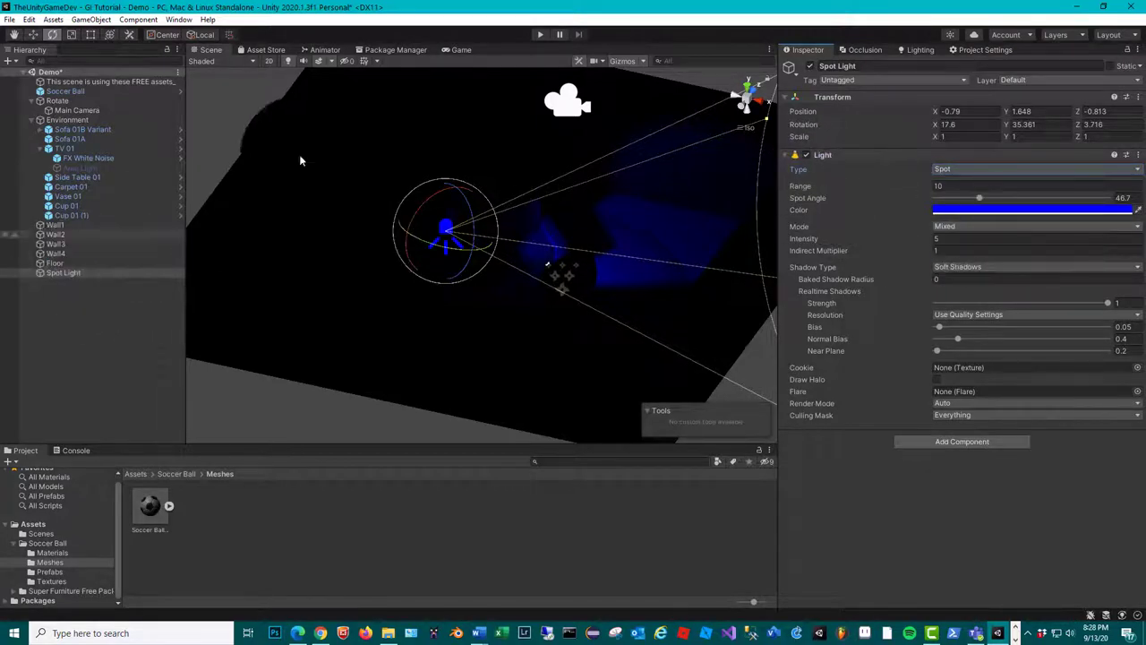
pyautogui.click(809, 69)
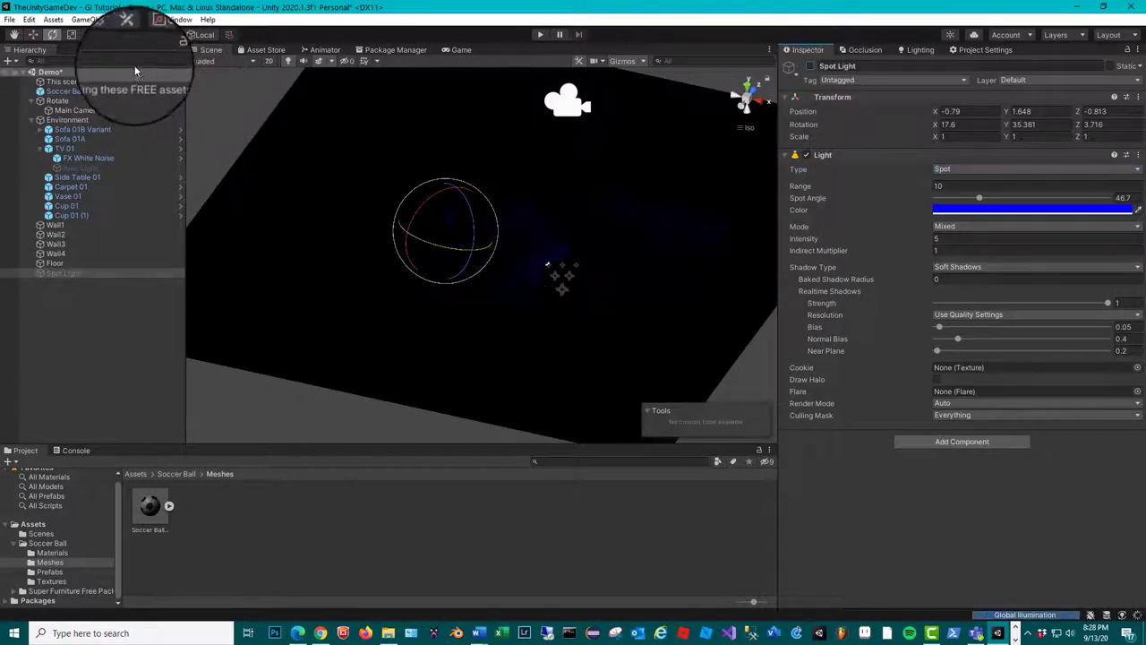
# Create a Directional Light (rotation X 50, Y -30) and orbit to inspect the brightly lit room
pyautogui.click(81, 20)
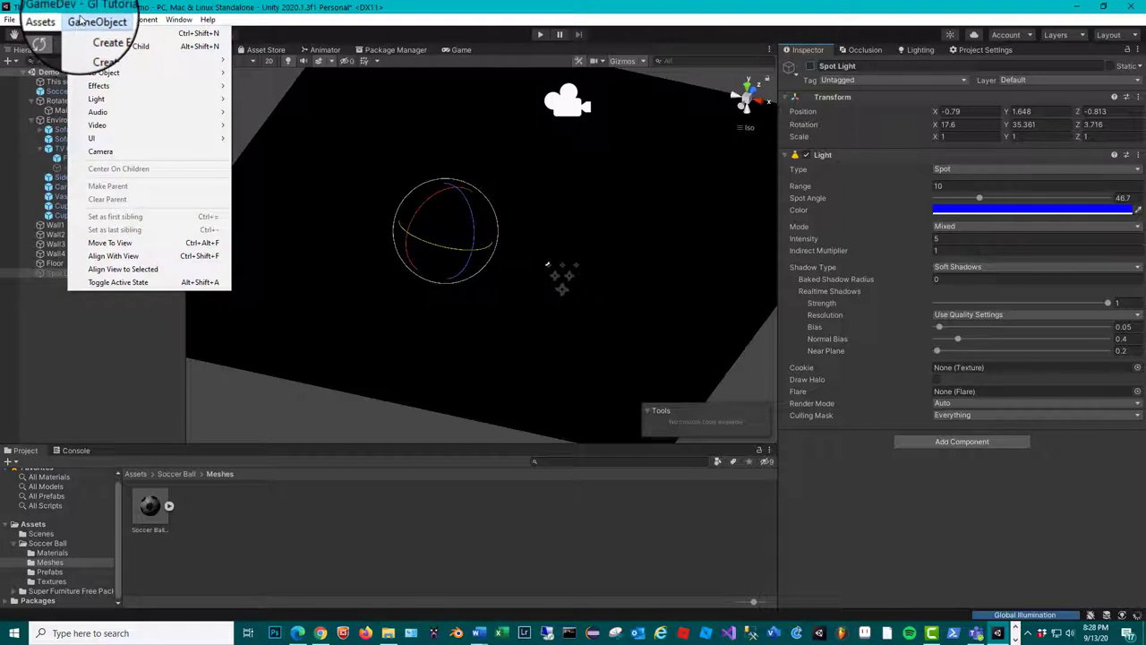
pyautogui.moveTo(198, 98)
pyautogui.click(243, 97)
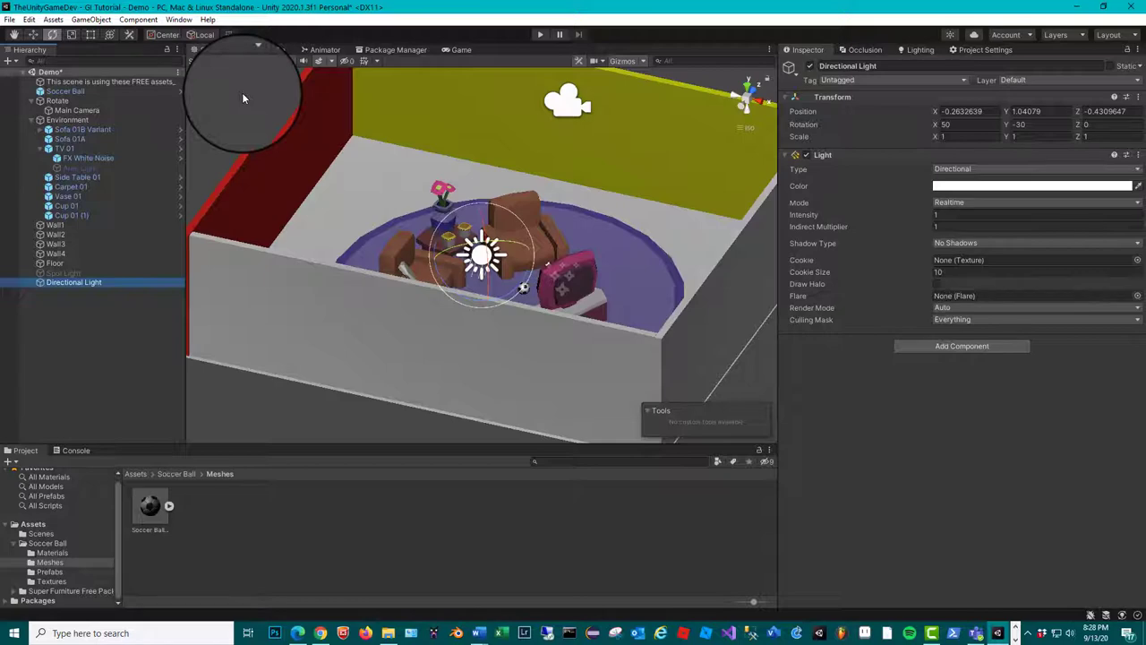
pyautogui.keyDown('alt'); pyautogui.moveTo(409, 193); pyautogui.dragTo(447, 205); pyautogui.keyUp('alt')
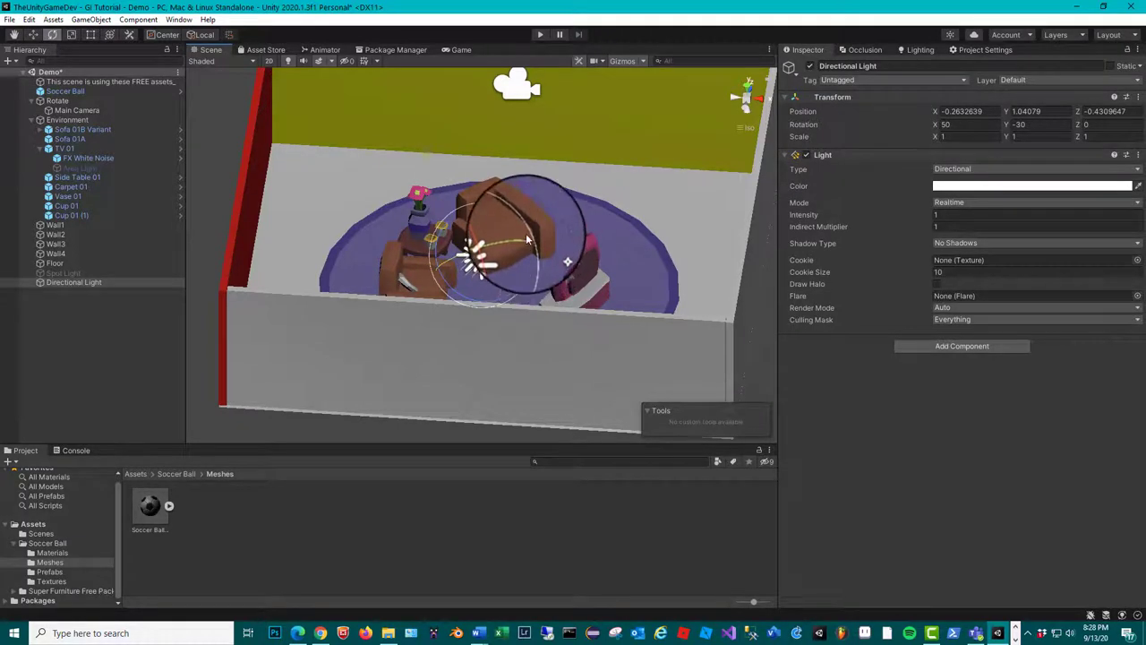
pyautogui.keyDown('alt'); pyautogui.moveTo(544, 330); pyautogui.dragTo(571, 366); pyautogui.keyUp('alt')
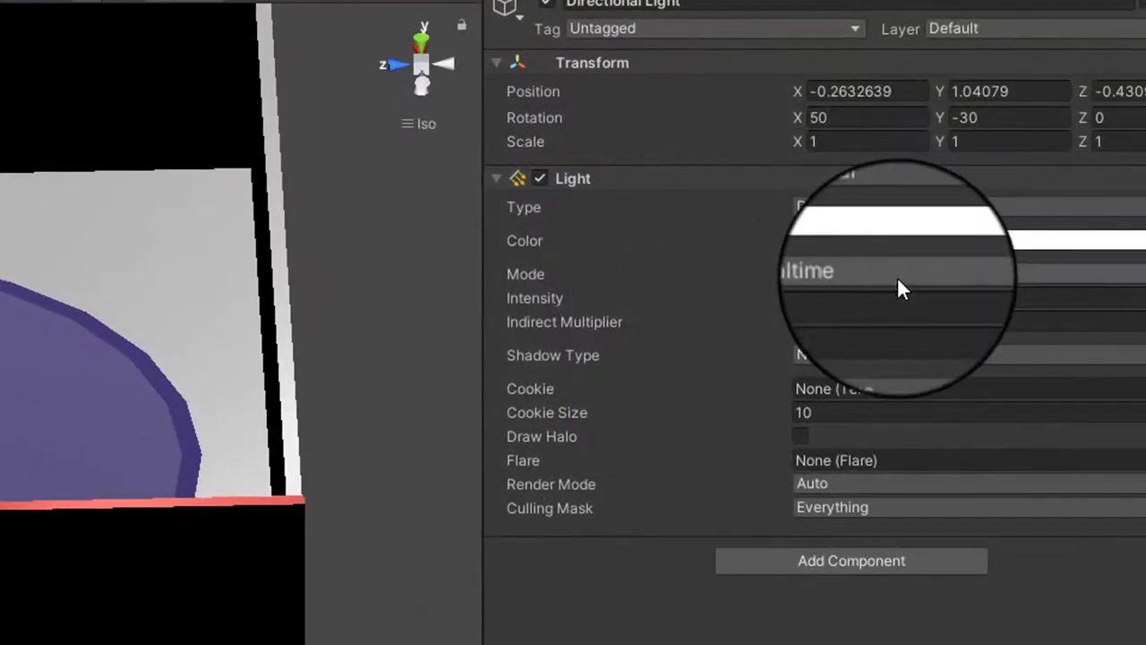
pyautogui.click(899, 278)
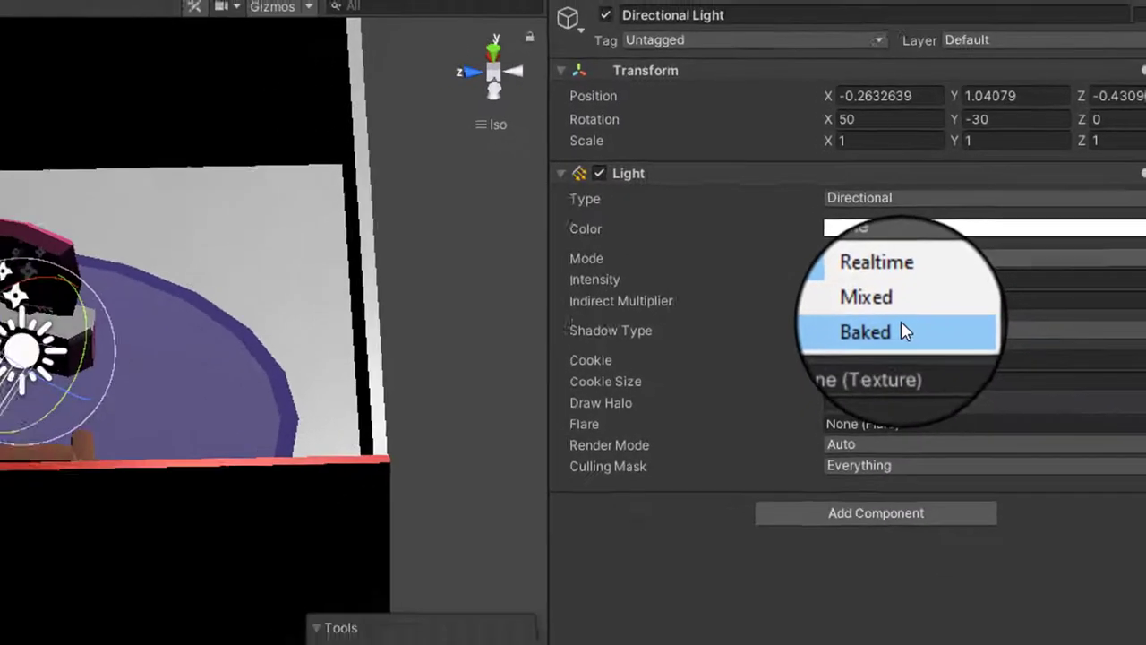
pyautogui.click(879, 357)
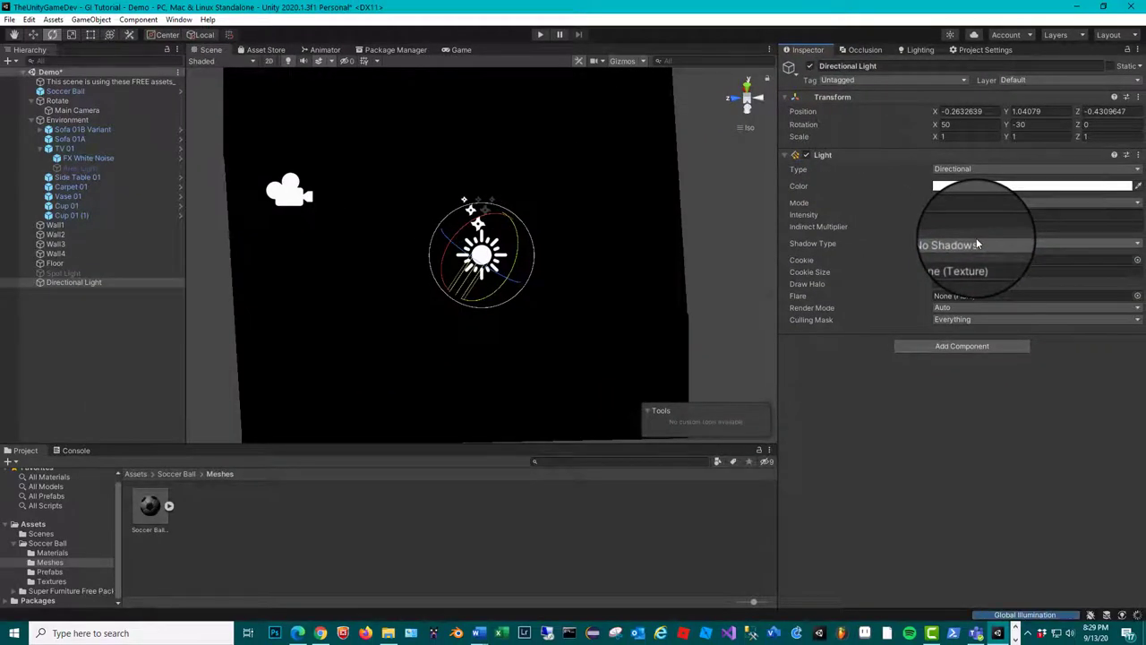
pyautogui.keyDown('alt'); pyautogui.moveTo(750, 327); pyautogui.dragTo(599, 332); pyautogui.keyUp('alt')
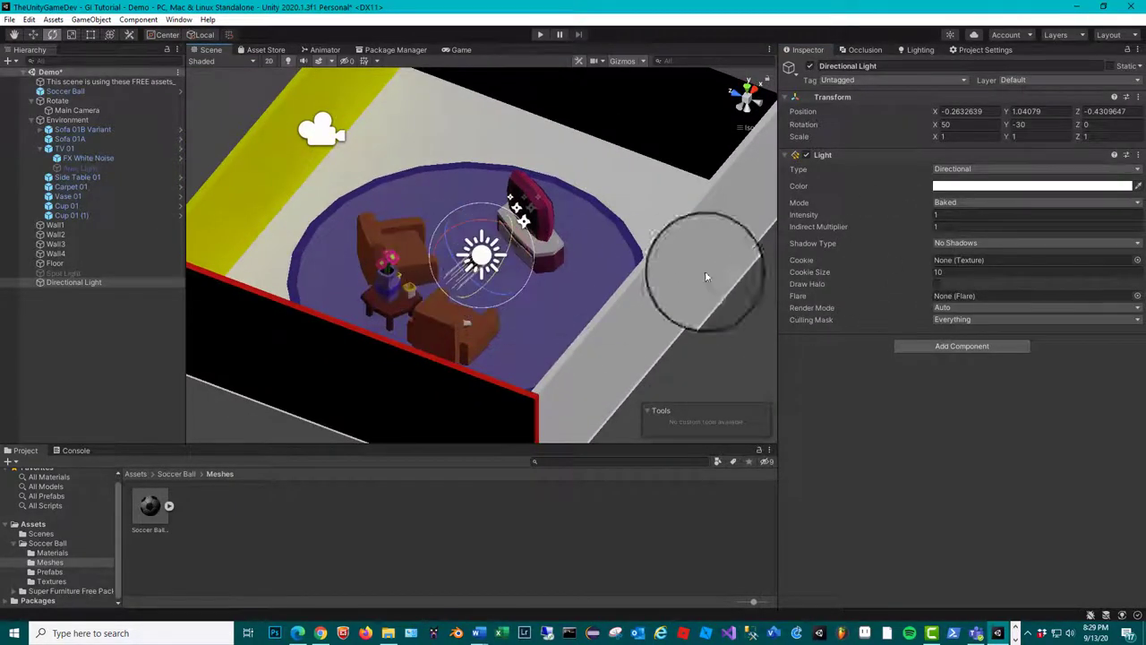
pyautogui.click(1053, 243)
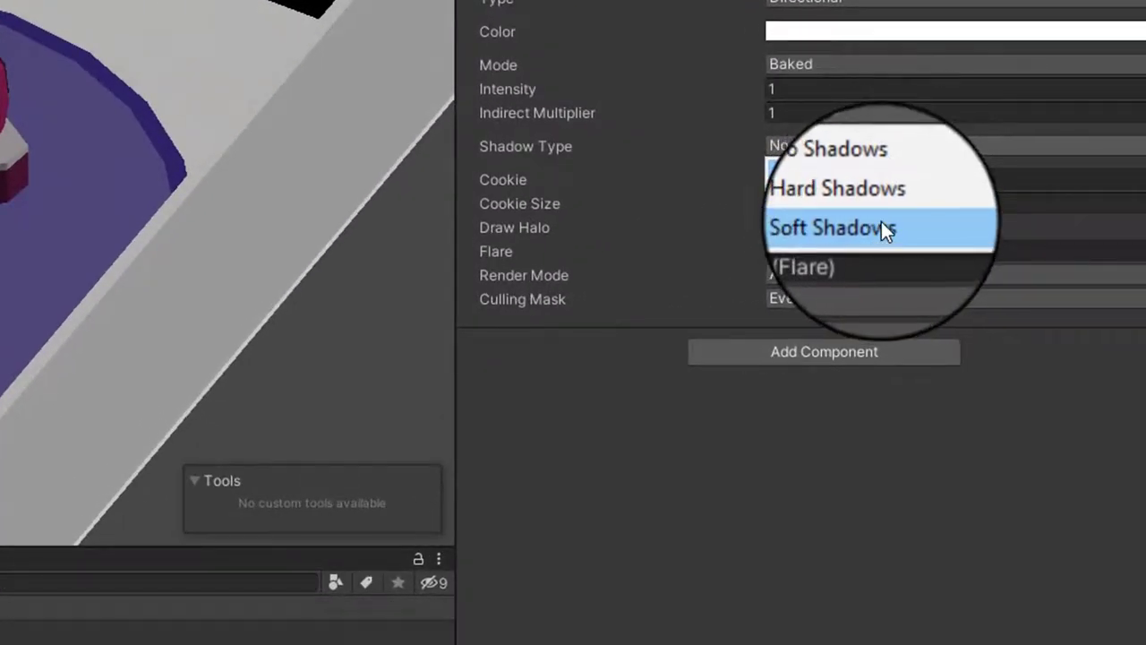
pyautogui.click(881, 225)
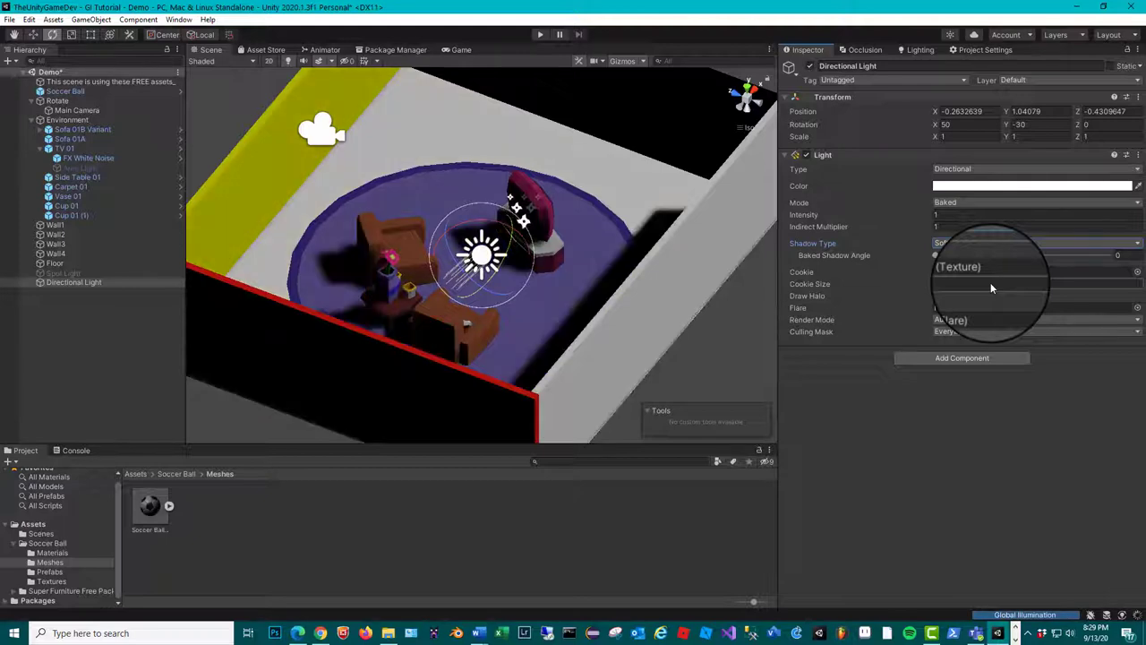
pyautogui.moveTo(760, 350); pyautogui.dragTo(653, 301, button='right')
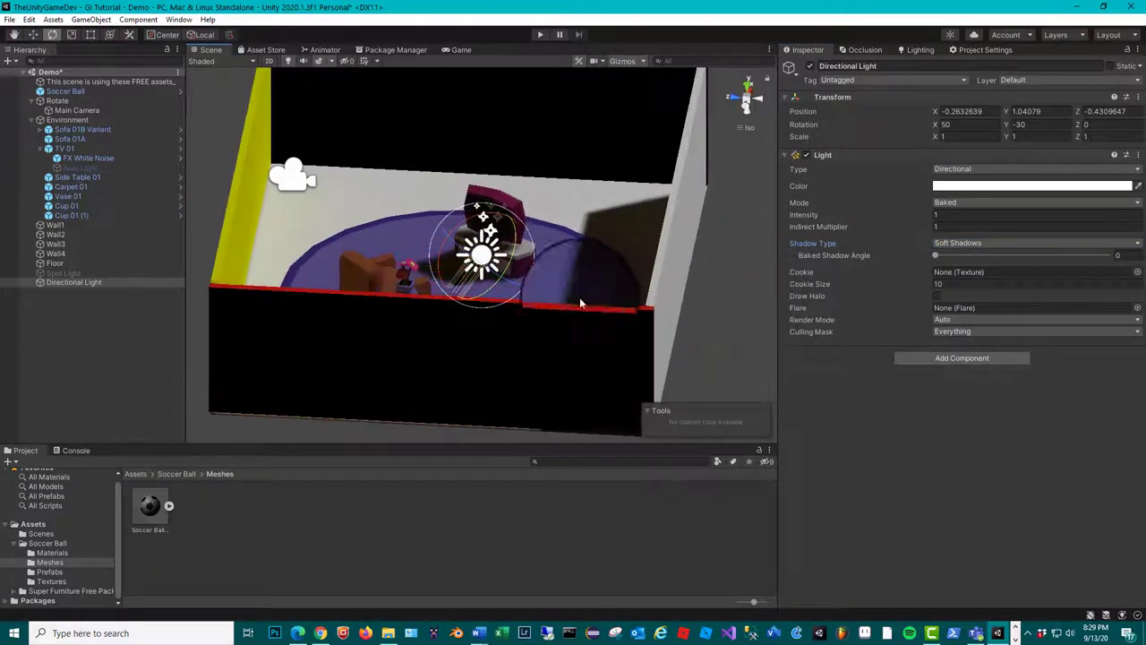
# Move the Directional Light up-left over the room and rotate it to X 85, shining almost straight down
pyautogui.click(32, 36)
pyautogui.moveTo(482, 255); pyautogui.dragTo(385, 199)
pyautogui.moveTo(484, 269); pyautogui.dragTo(481, 313, button='right')
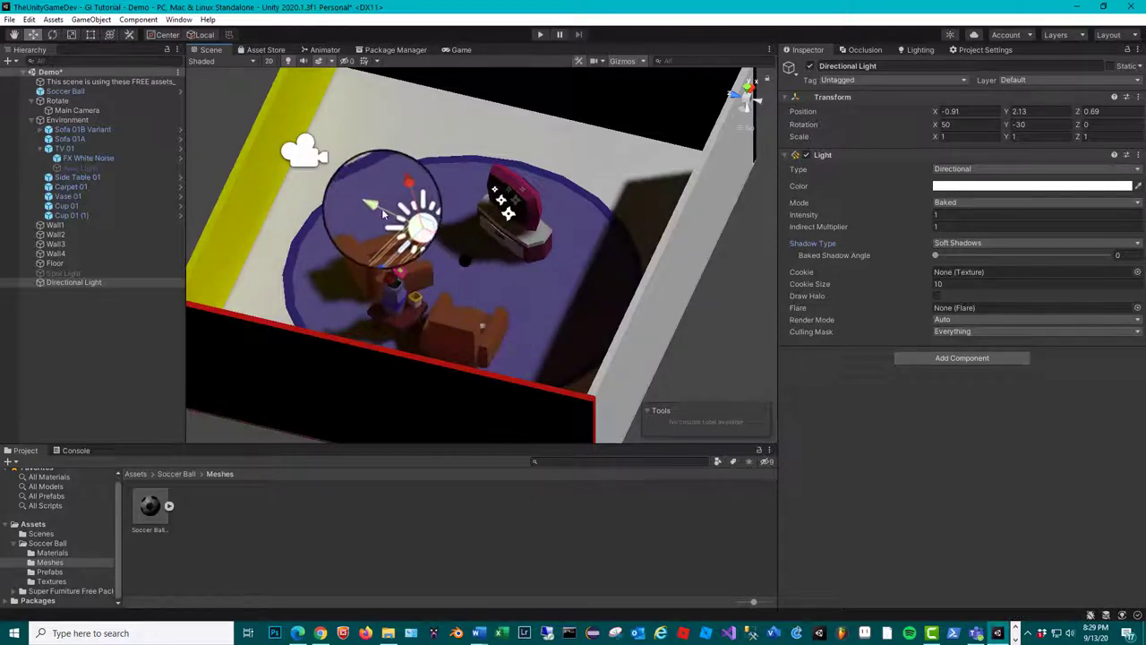
pyautogui.moveTo(386, 213); pyautogui.dragTo(452, 260, button='right')
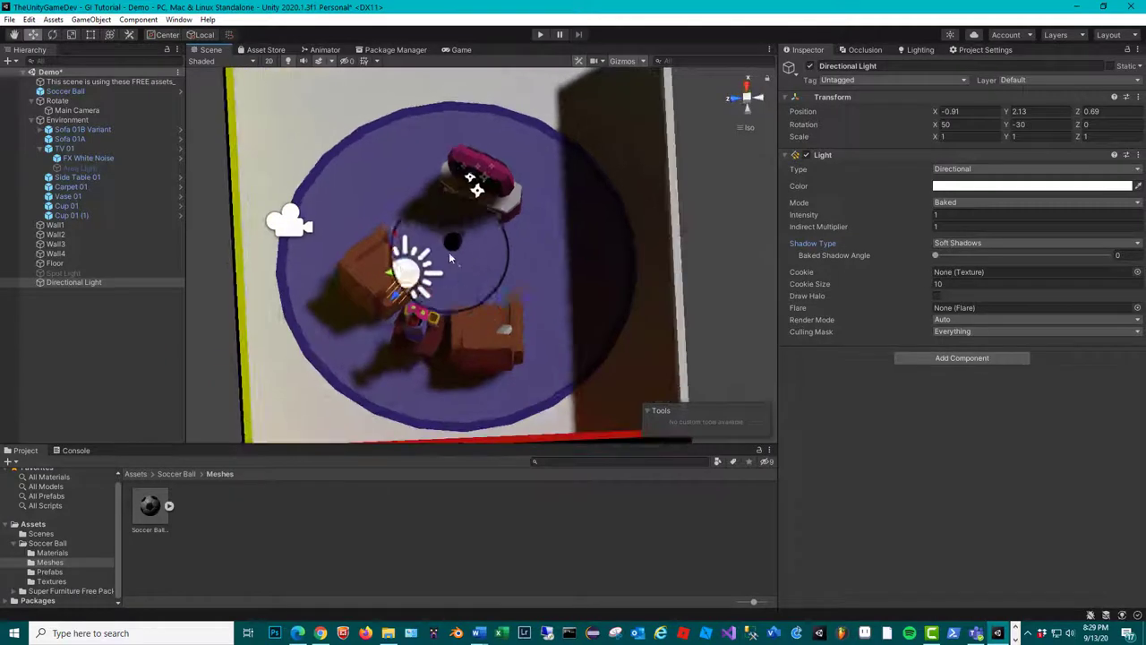
pyautogui.moveTo(401, 231); pyautogui.dragTo(292, 101)
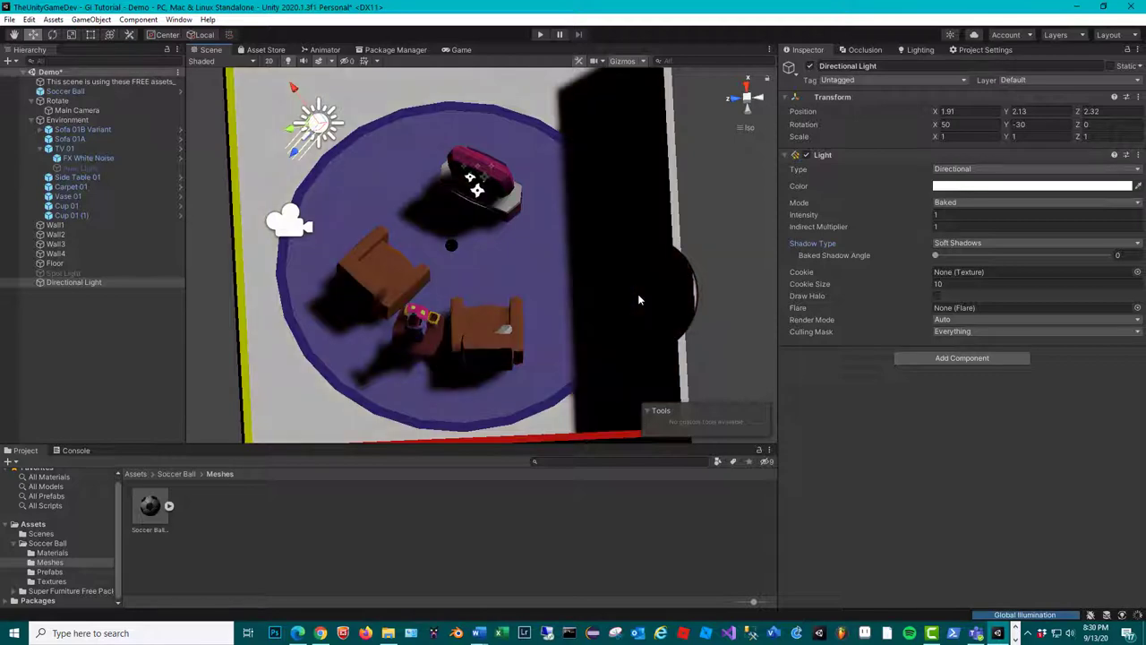
pyautogui.keyDown('alt'); pyautogui.moveTo(637, 300); pyautogui.dragTo(435, 90); pyautogui.keyUp('alt')
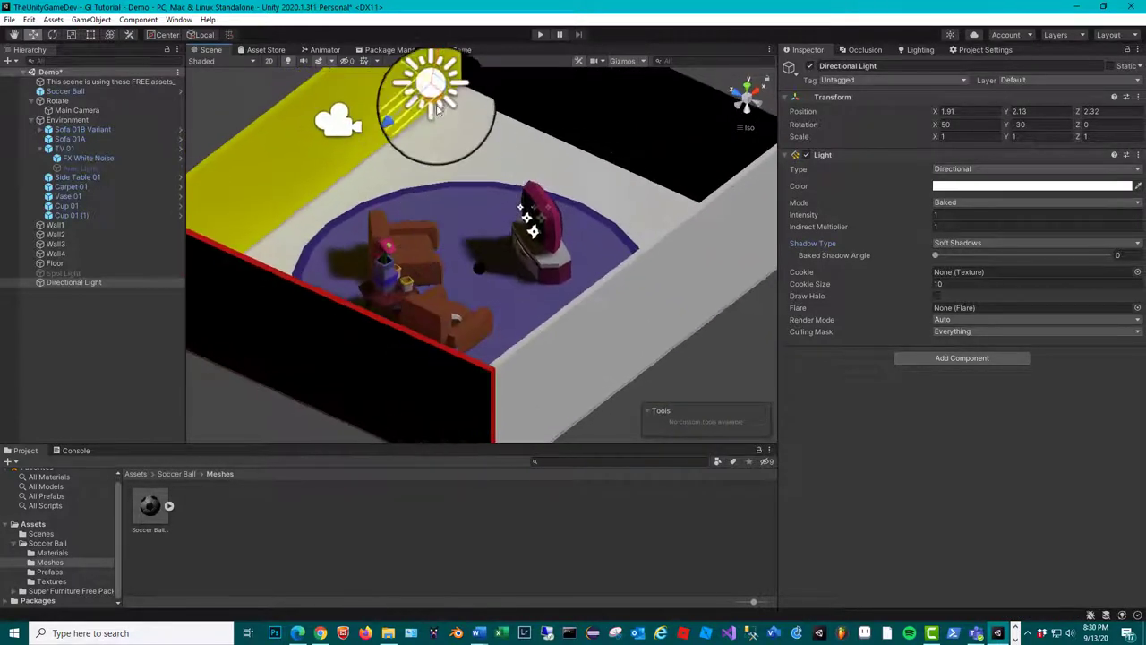
pyautogui.click(52, 34)
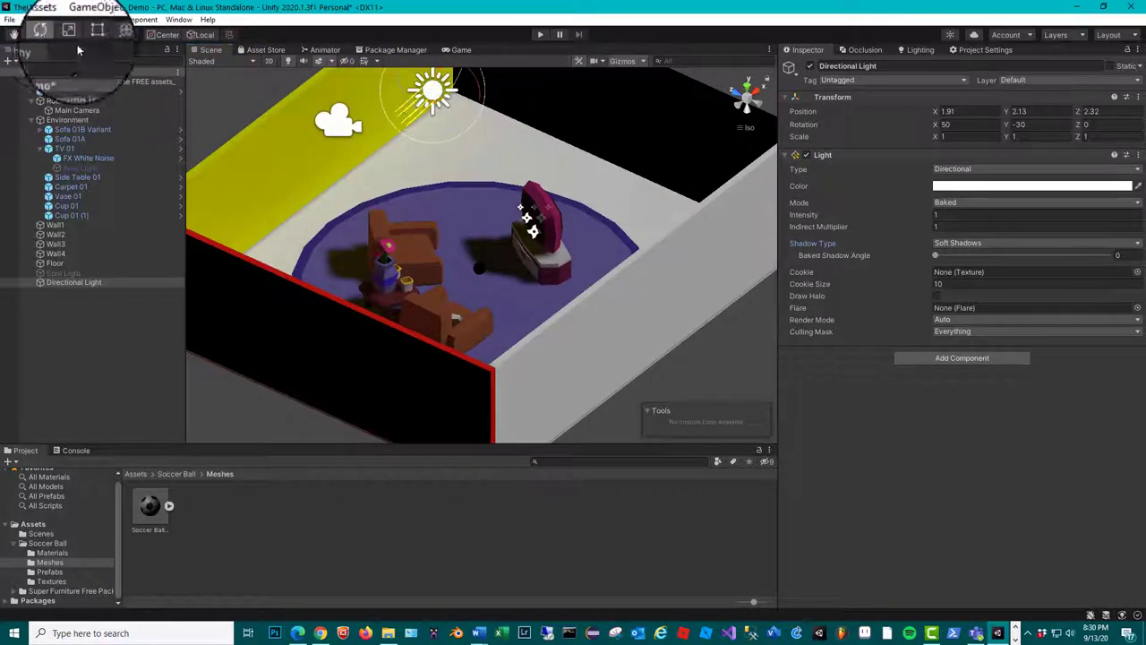
pyautogui.moveTo(434, 130); pyautogui.dragTo(684, 290)
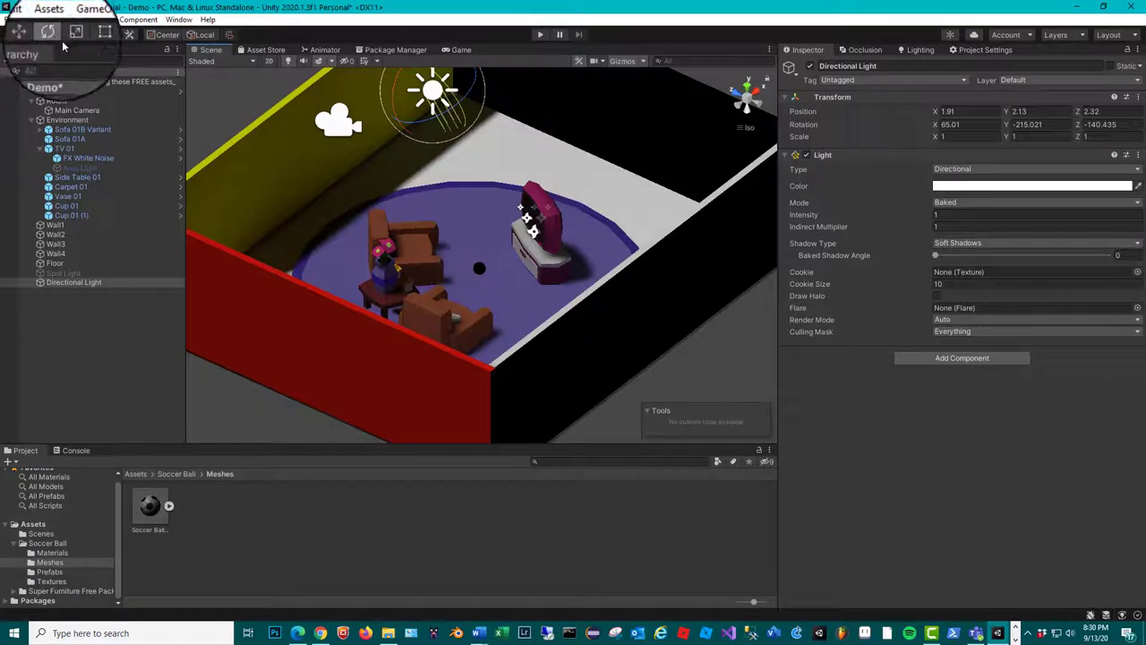
# Add a Point Light to the living room
pyautogui.click(90, 18)
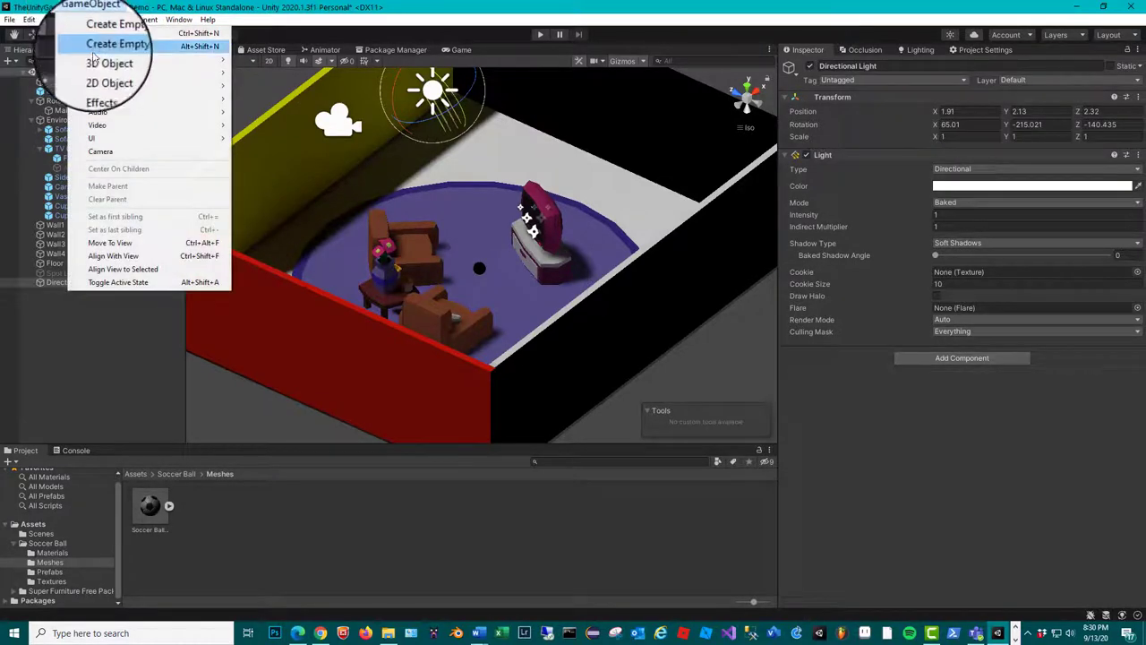
pyautogui.moveTo(206, 99)
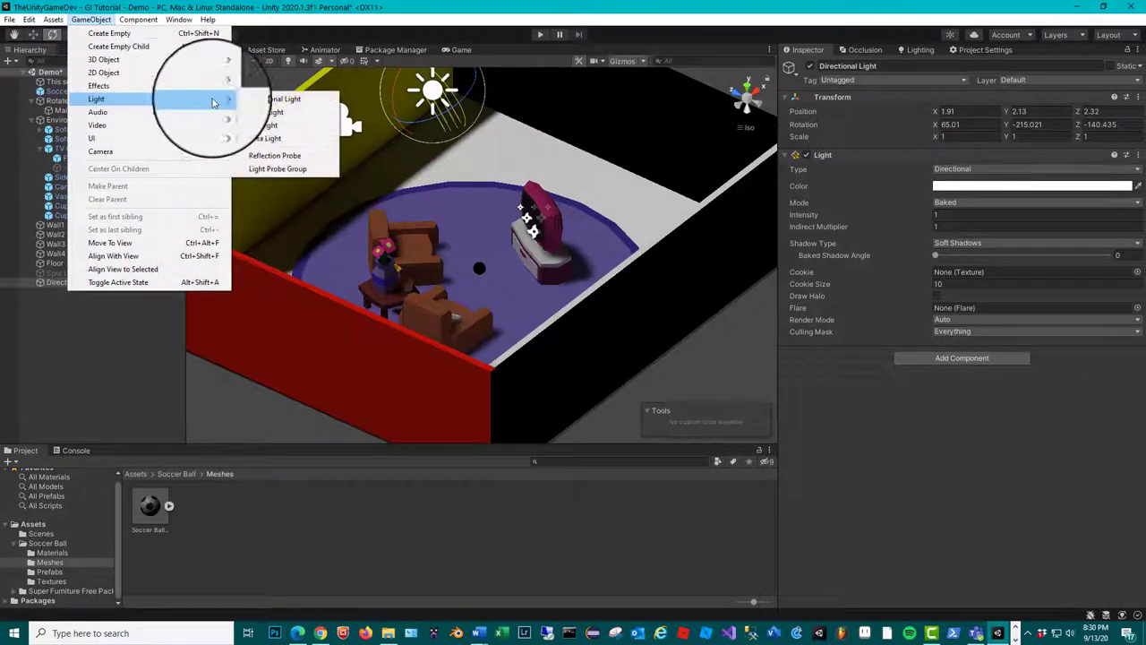
pyautogui.click(293, 113)
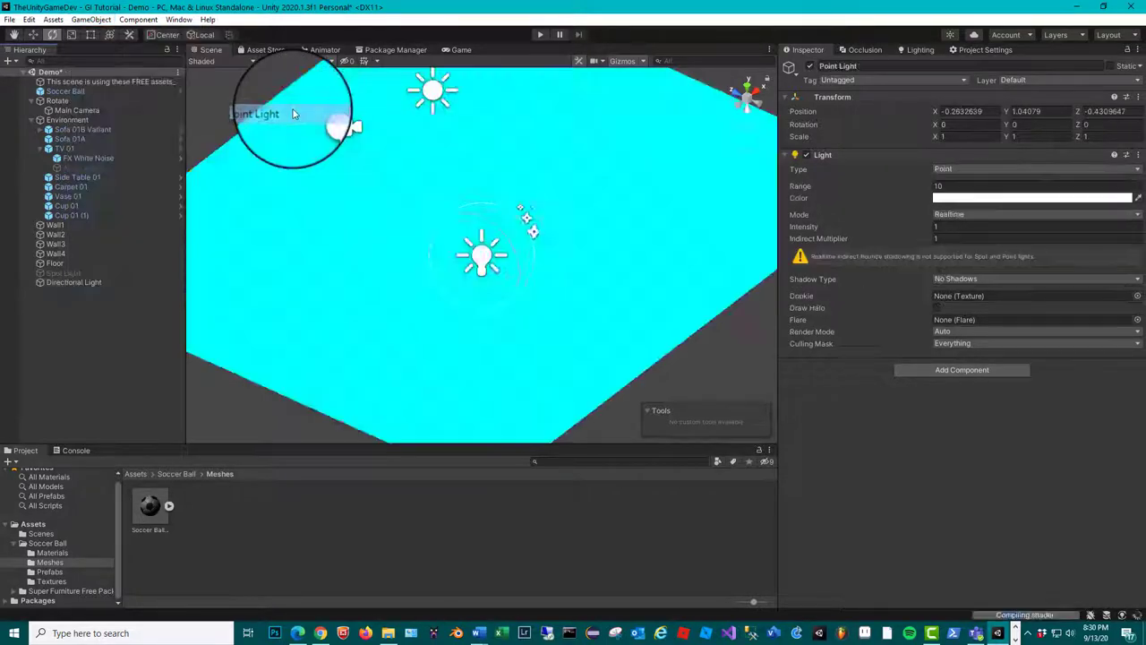
# Switch off the Directional Light and select the new Point Light
pyautogui.click(77, 282)
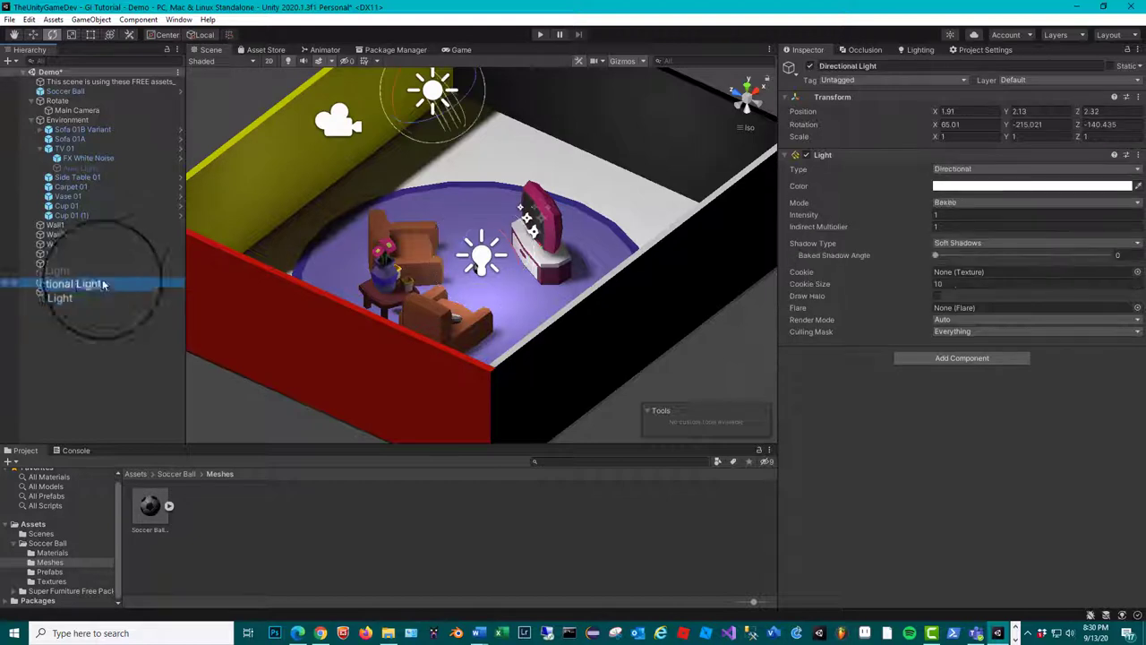
pyautogui.click(812, 68)
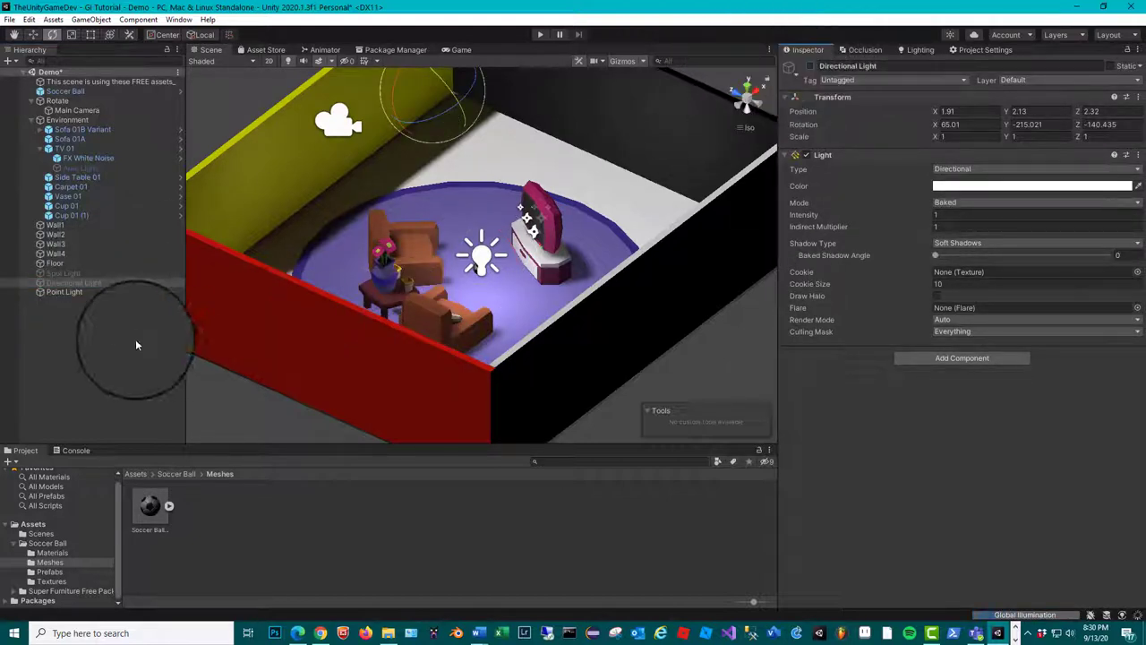
pyautogui.click(69, 294)
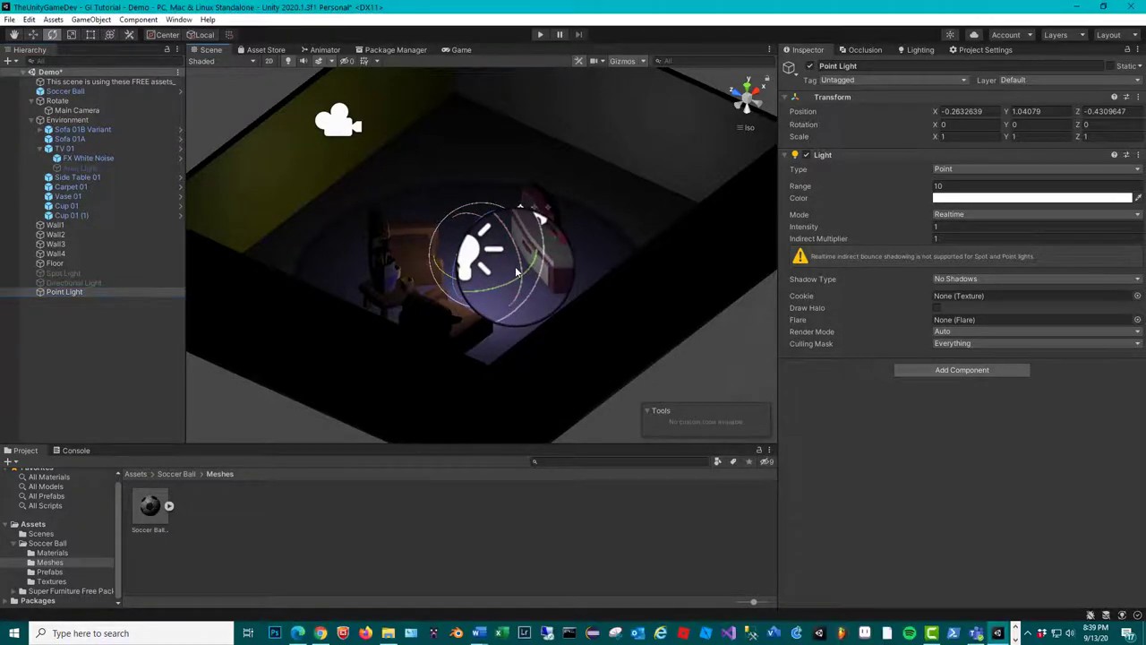
# Keeping Mode on Realtime, raise the Point Light to a height of about Y 1.6 above the rug
pyautogui.click(32, 34)
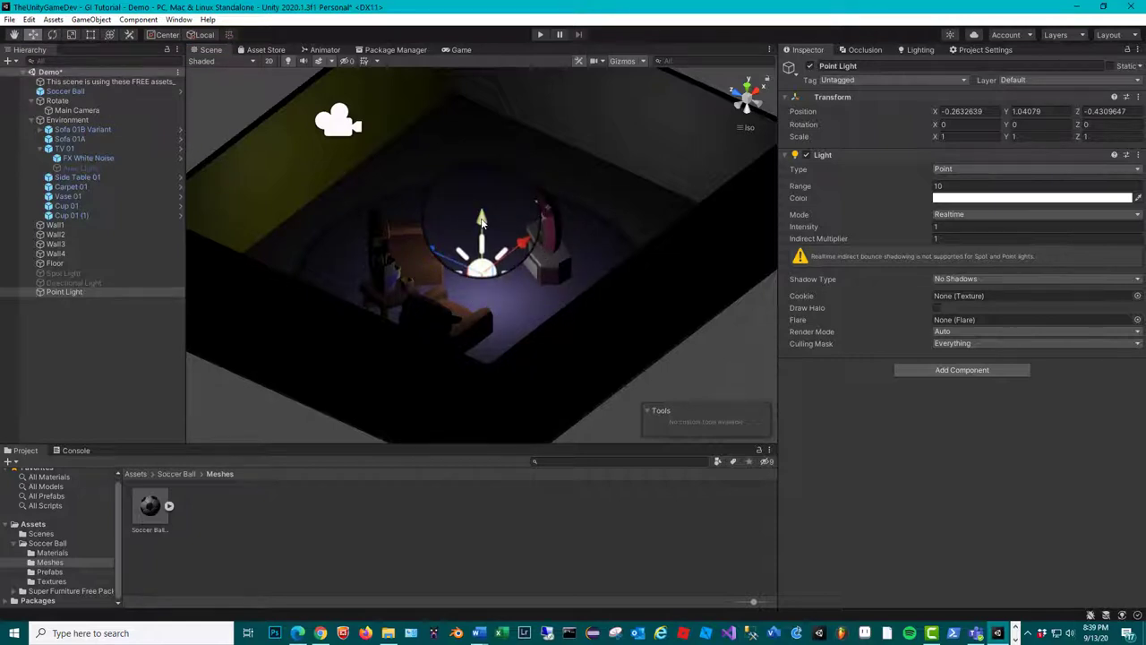
pyautogui.click(965, 216)
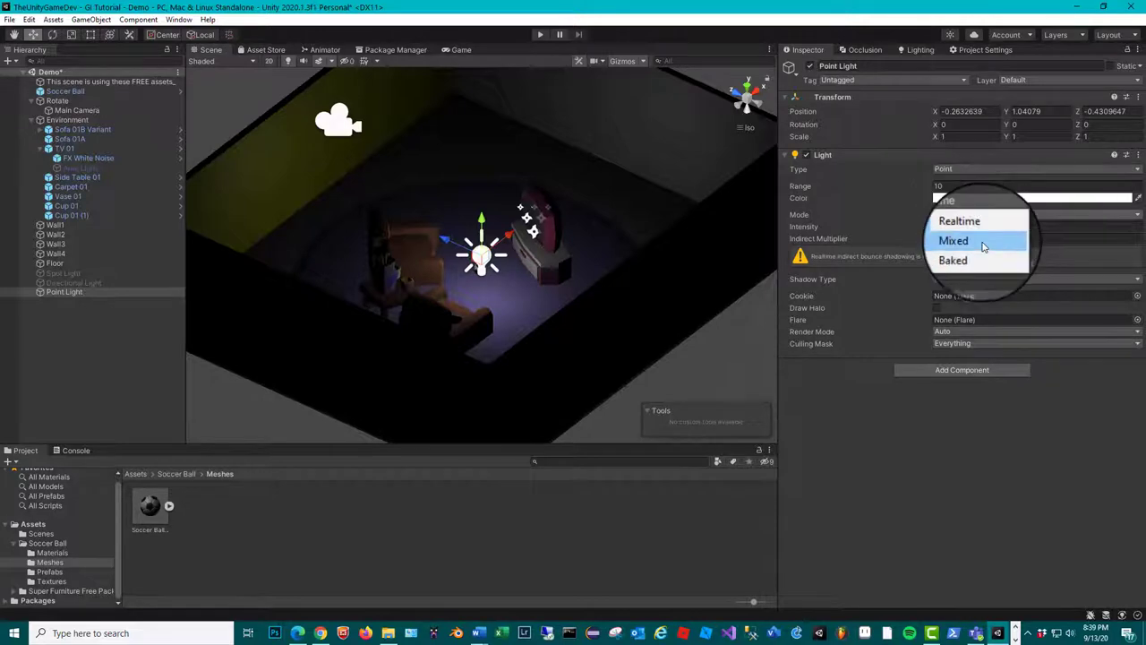
pyautogui.click(483, 219)
pyautogui.moveTo(452, 187); pyautogui.dragTo(495, 218)
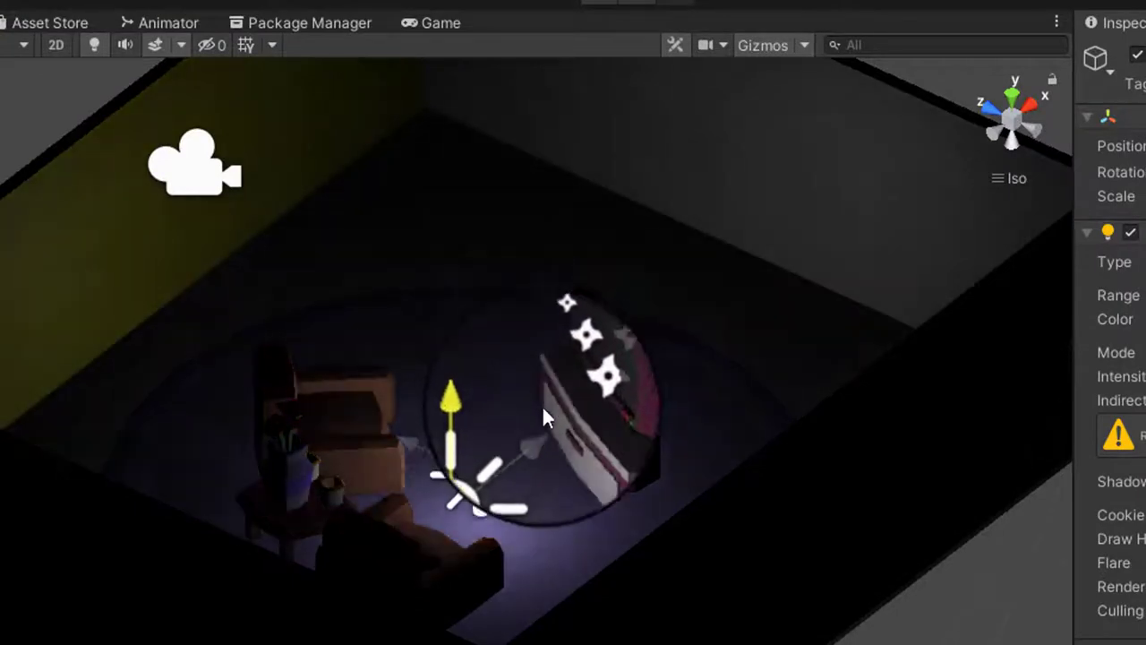
pyautogui.moveTo(544, 419); pyautogui.dragTo(610, 316)
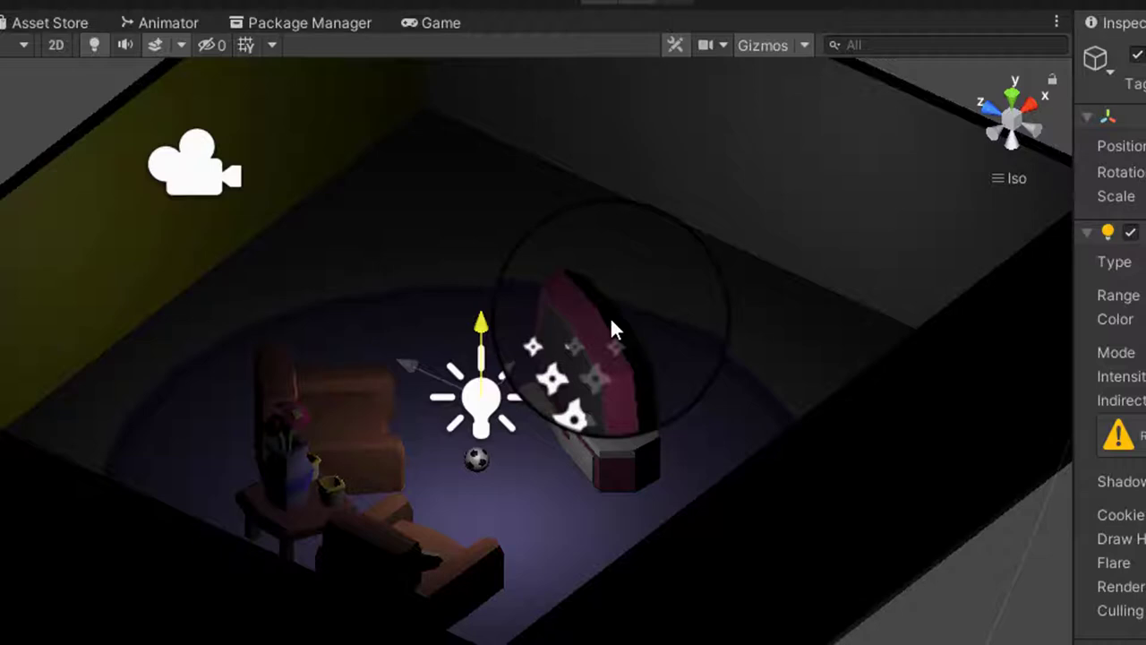
pyautogui.moveTo(610, 316); pyautogui.dragTo(607, 216)
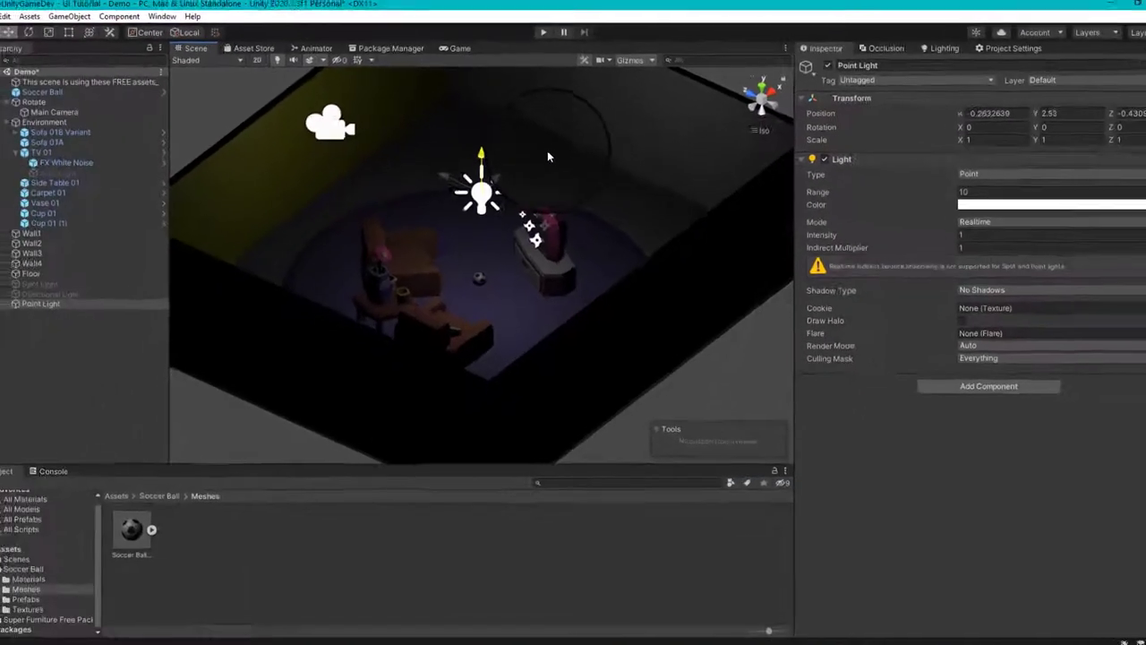
pyautogui.moveTo(548, 156); pyautogui.dragTo(559, 193)
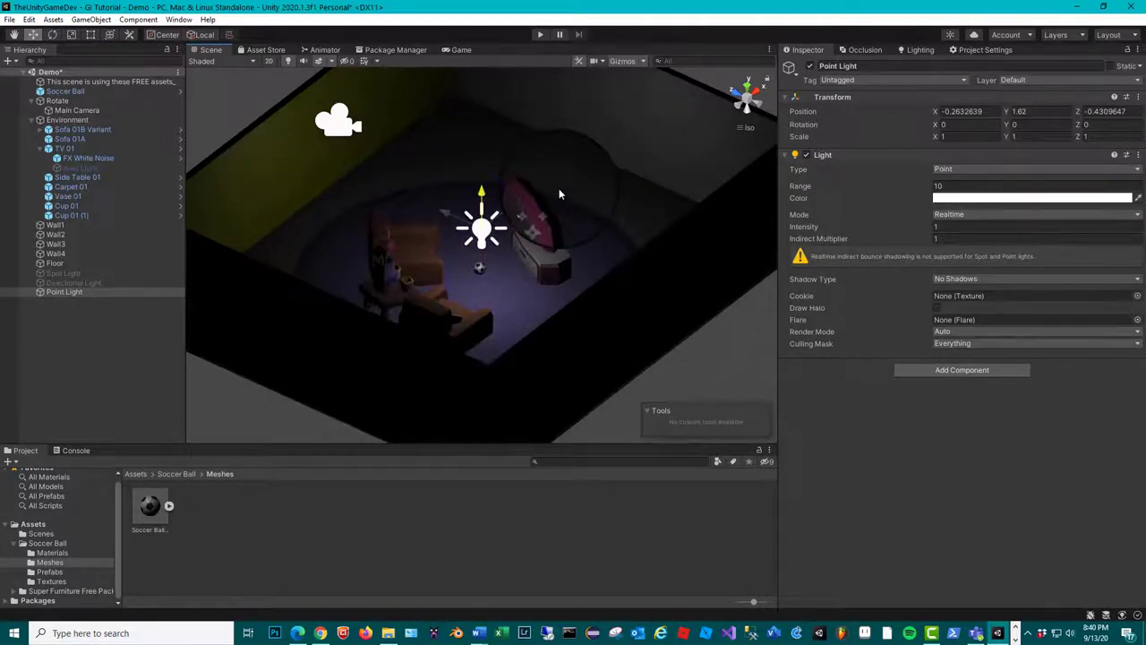
pyautogui.moveTo(559, 188)
pyautogui.mouseDown()
pyautogui.moveTo(561, 215)
pyautogui.moveTo(537, 162)
pyautogui.moveTo(541, 189)
pyautogui.mouseUp()
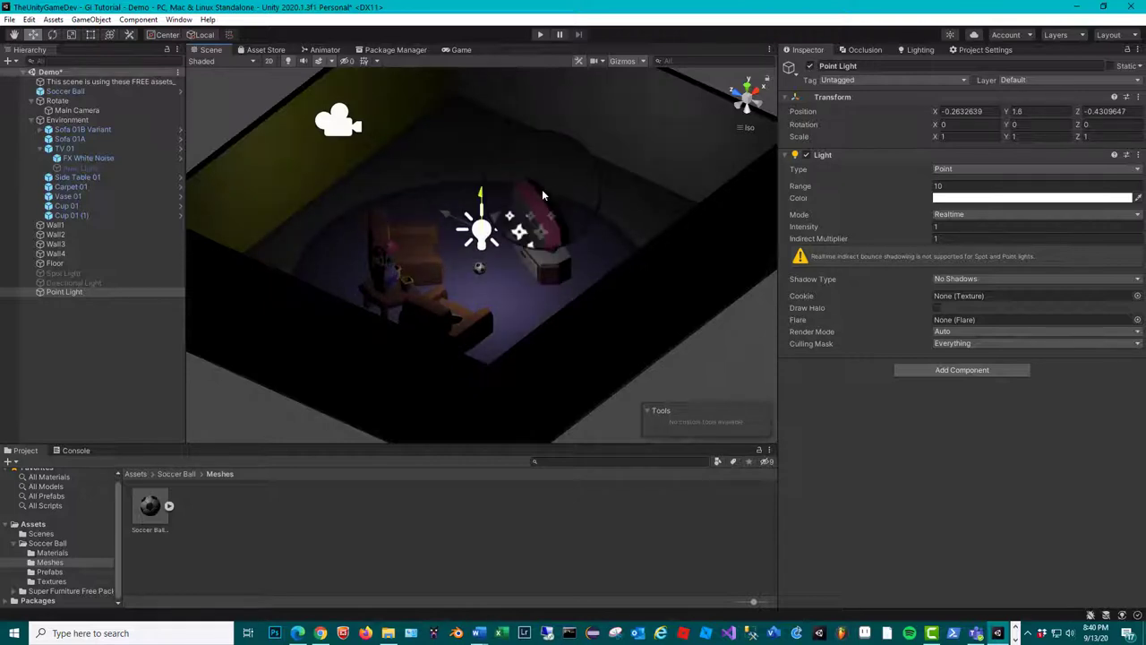
# Set the Point Light's Mode to Baked and its Shadow Type to Soft Shadows
pyautogui.click(1057, 213)
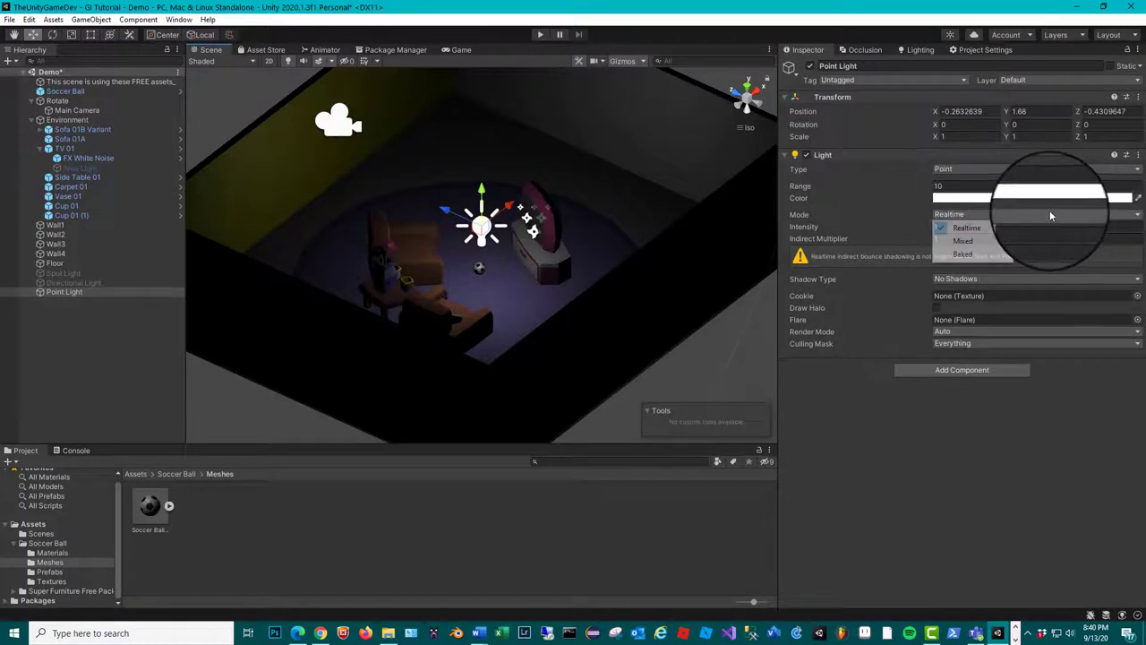
pyautogui.click(992, 256)
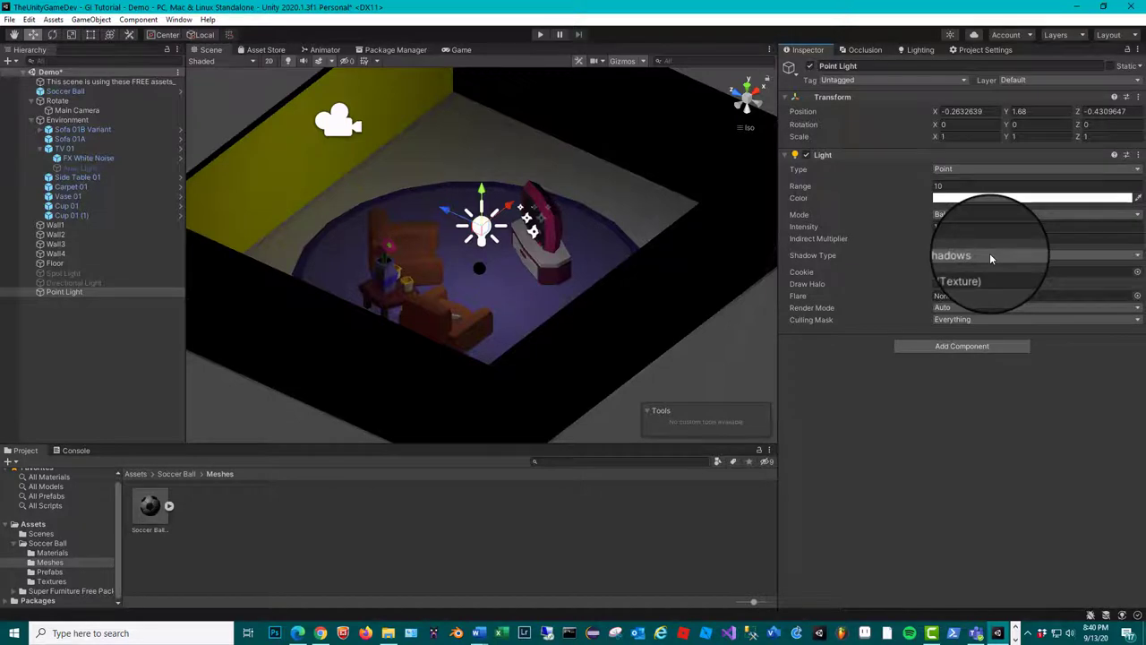
pyautogui.click(989, 255)
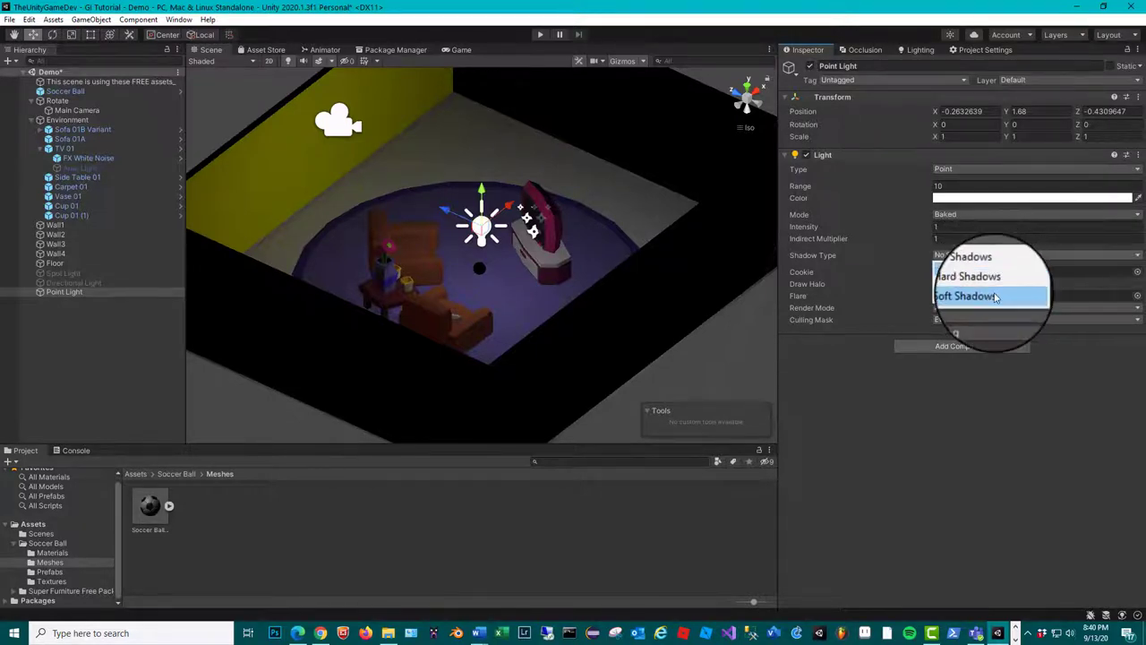
pyautogui.click(994, 296)
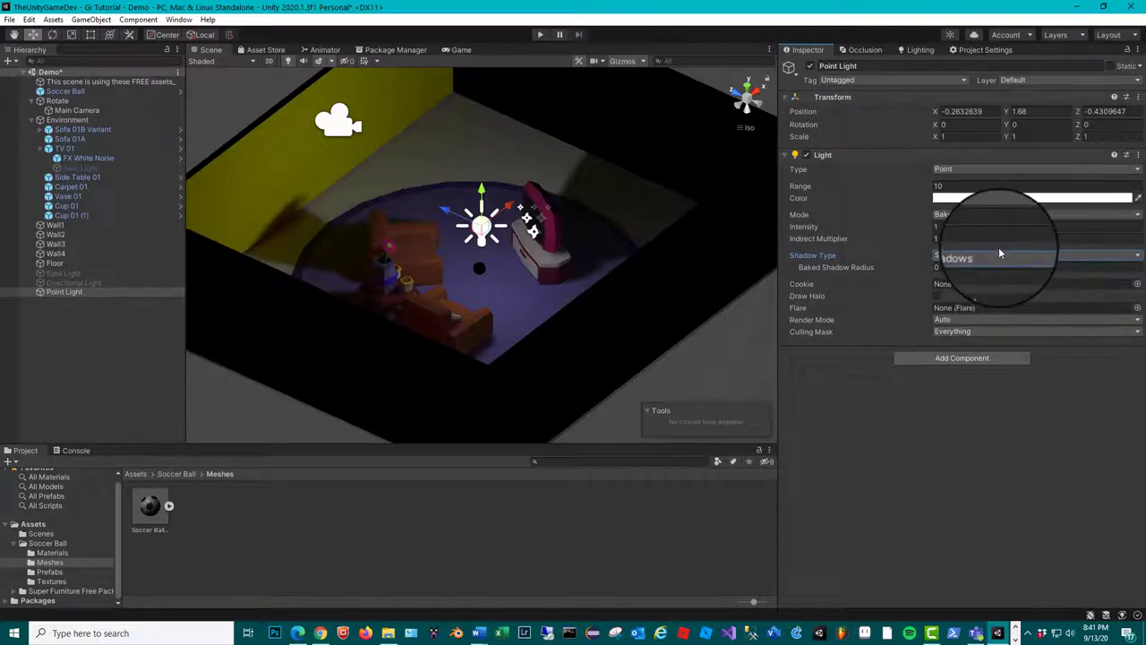
# Keep Soft Shadows, switch the Point Light to Mixed, and drag it down to Y 0.89 near the rug
pyautogui.click(999, 256)
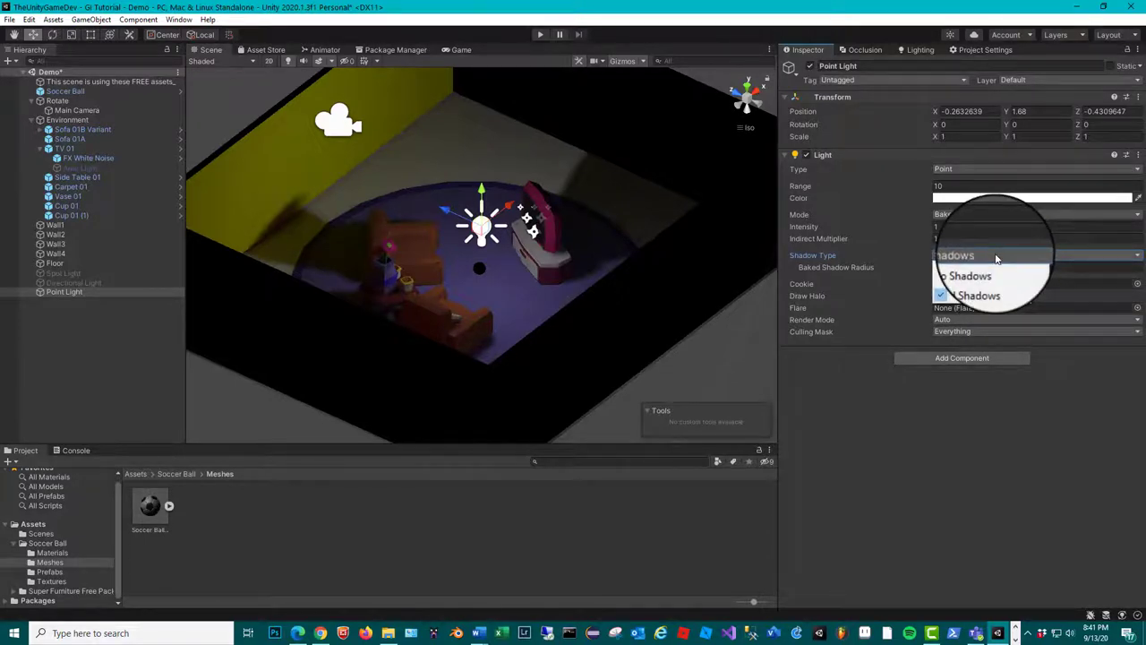
pyautogui.click(975, 286)
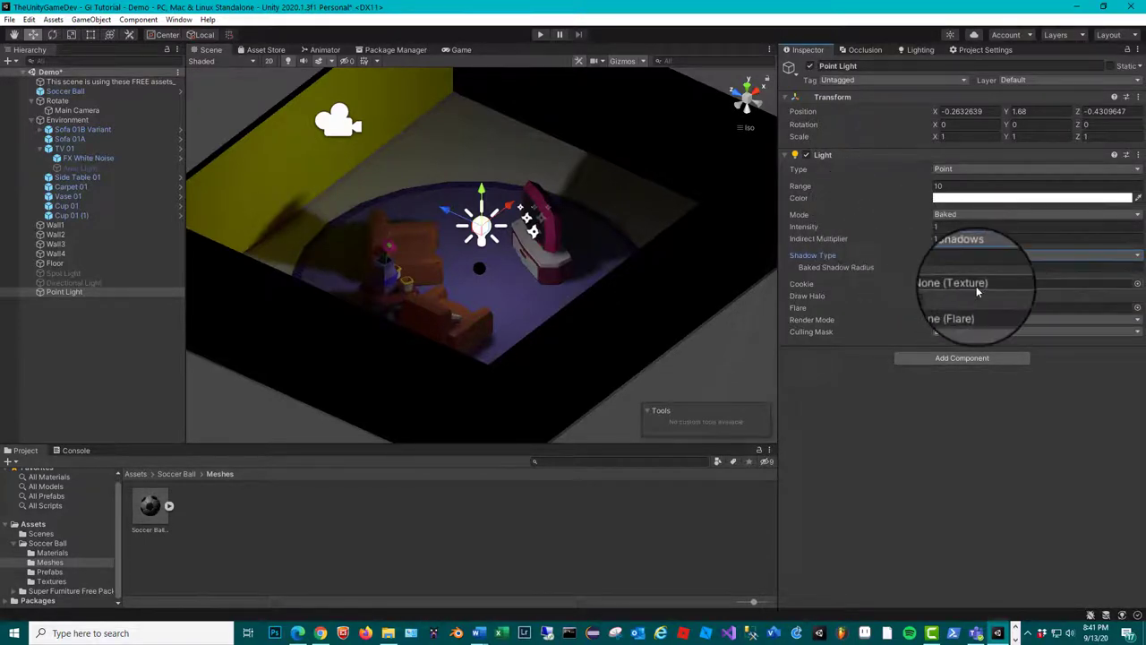
pyautogui.click(986, 216)
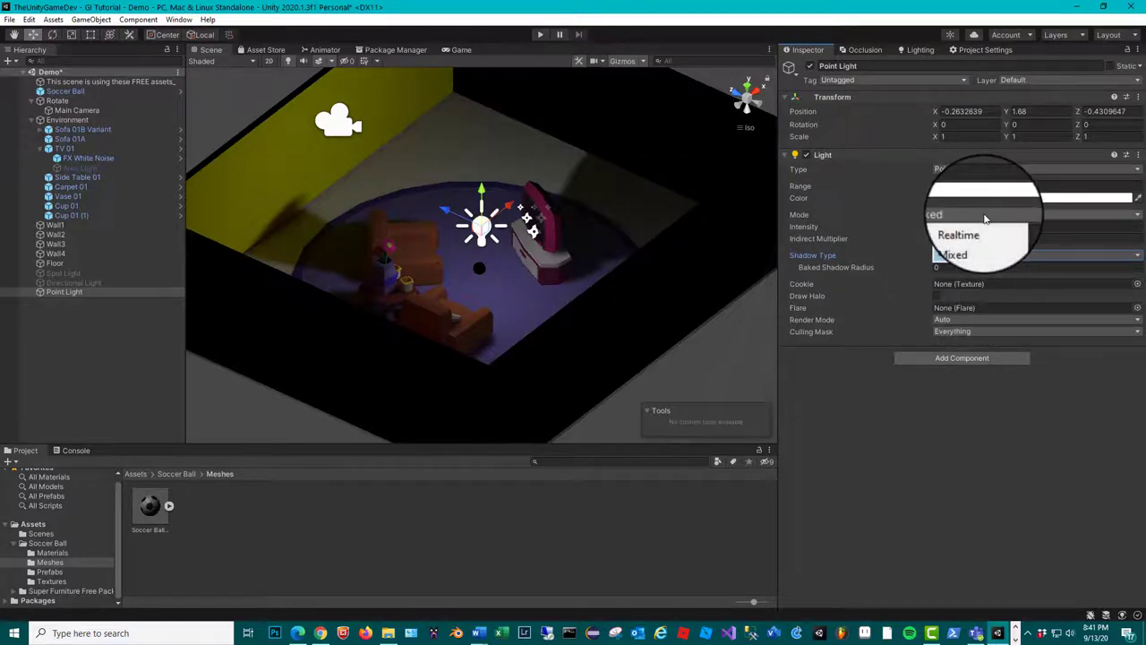
pyautogui.click(979, 242)
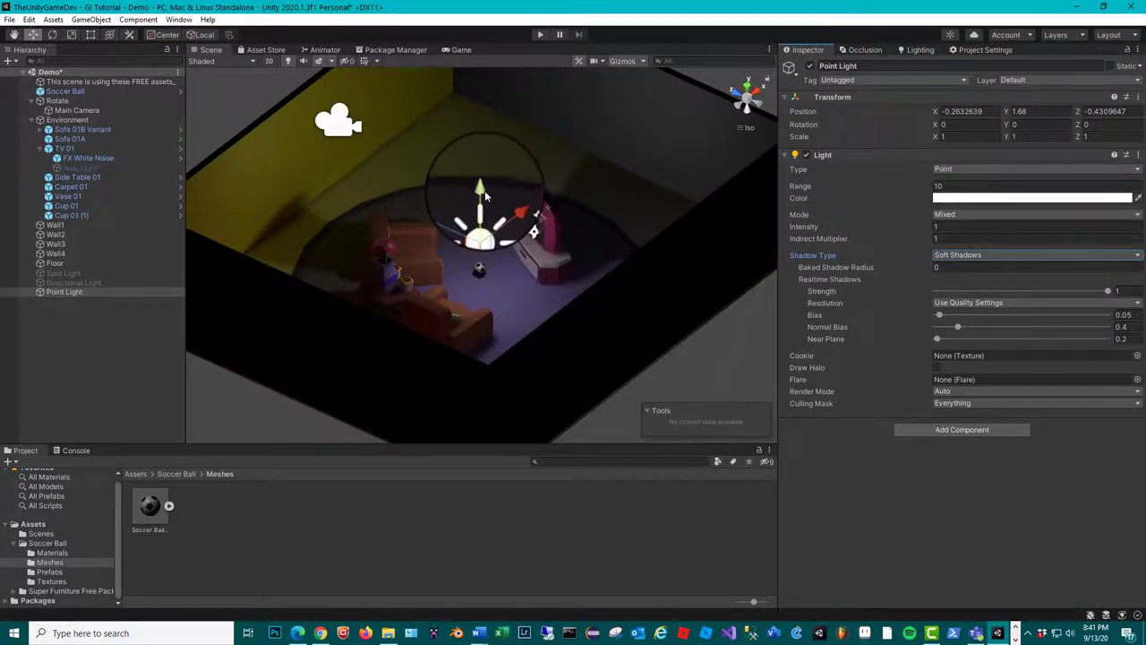
pyautogui.moveTo(484, 195); pyautogui.dragTo(481, 160)
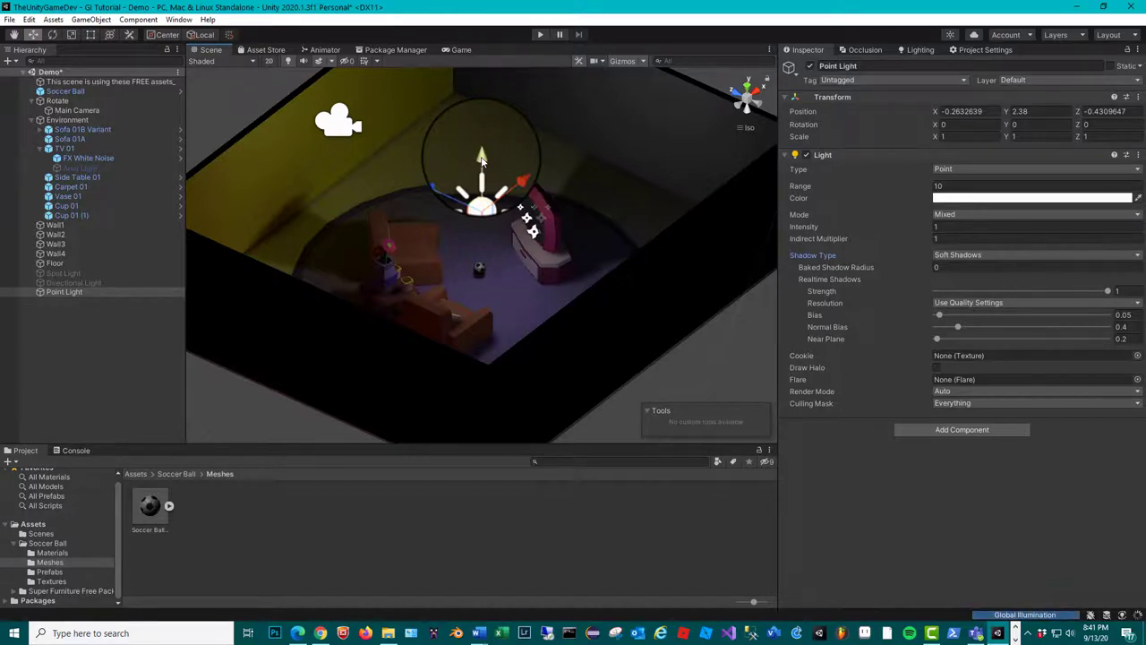
pyautogui.moveTo(481, 159); pyautogui.dragTo(481, 242)
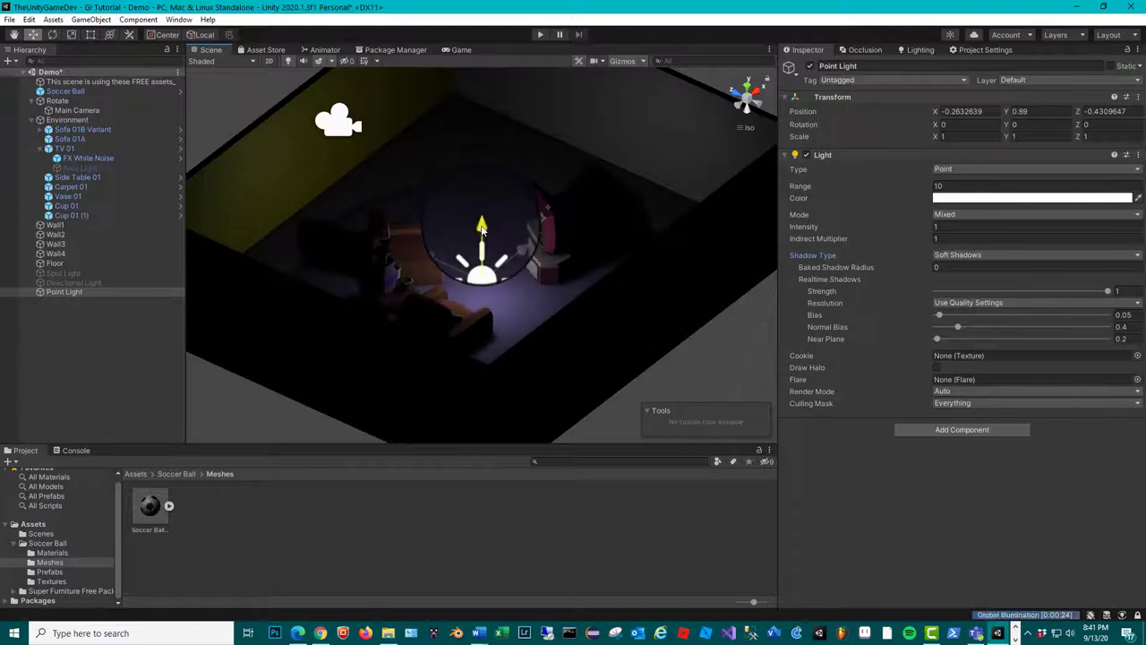